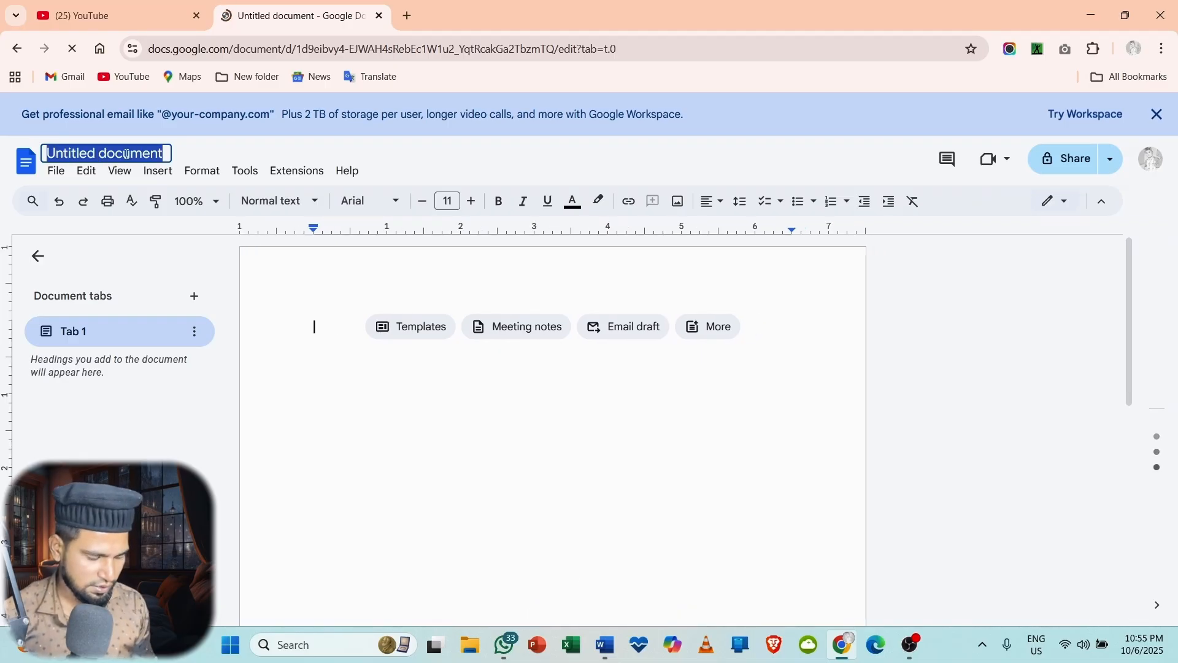
Step: Rename the untitled document as "Docs Tutorial"
{"action": "type", "text": "Docs Tutorial"}
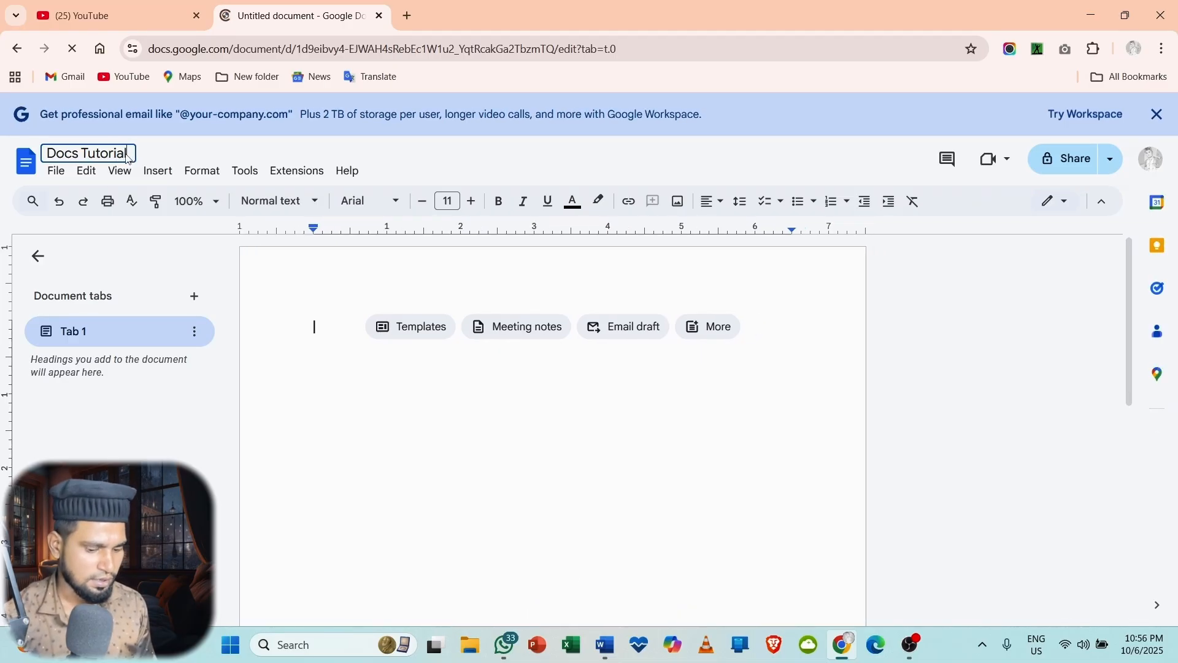
{"action": "key", "text": "Return"}
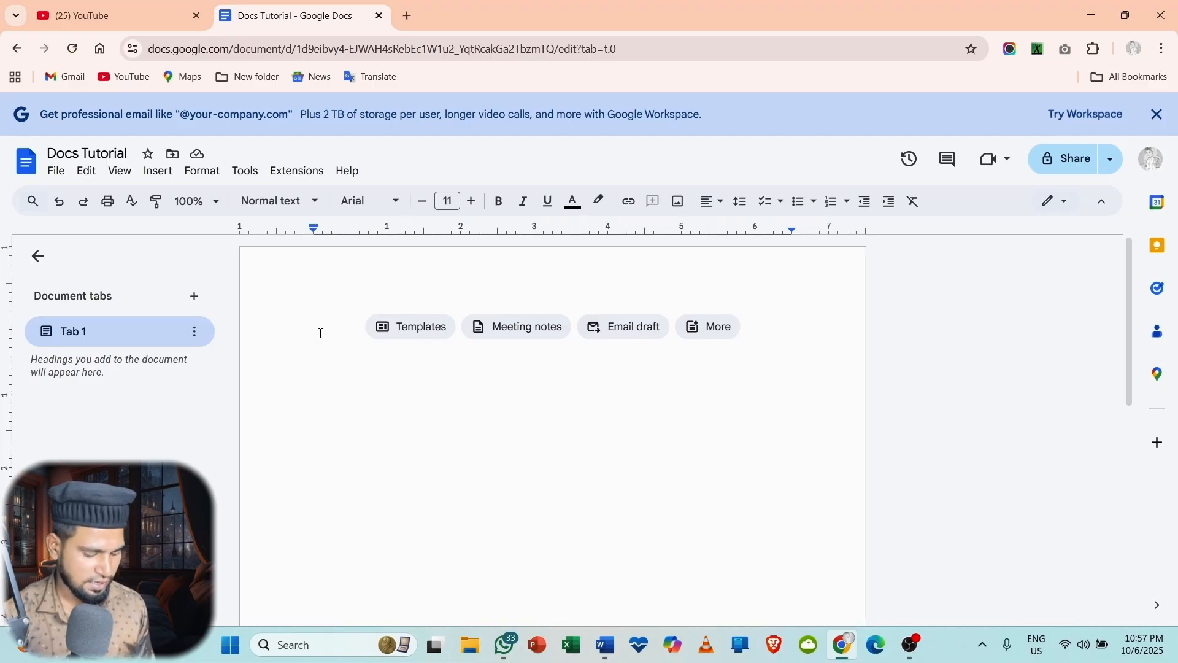
Step: Enter the heading "Freelancing" on the first line of the document and center-align it
{"action": "type", "text": "Freelancing"}
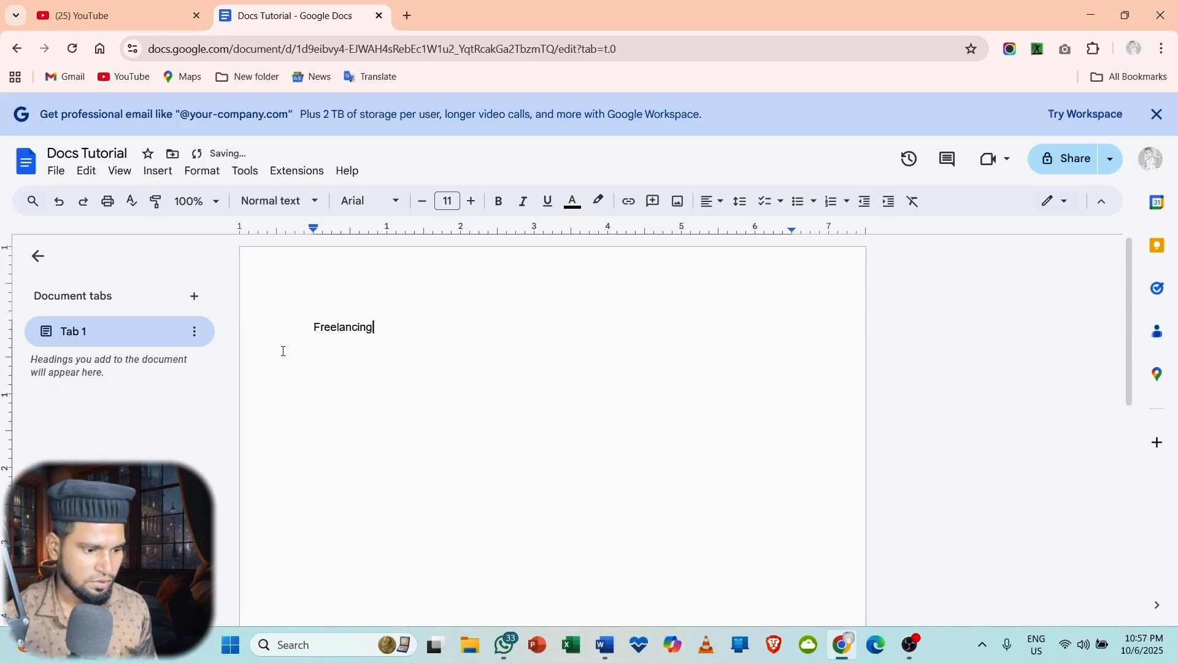
{"action": "key", "text": "ctrl+a"}
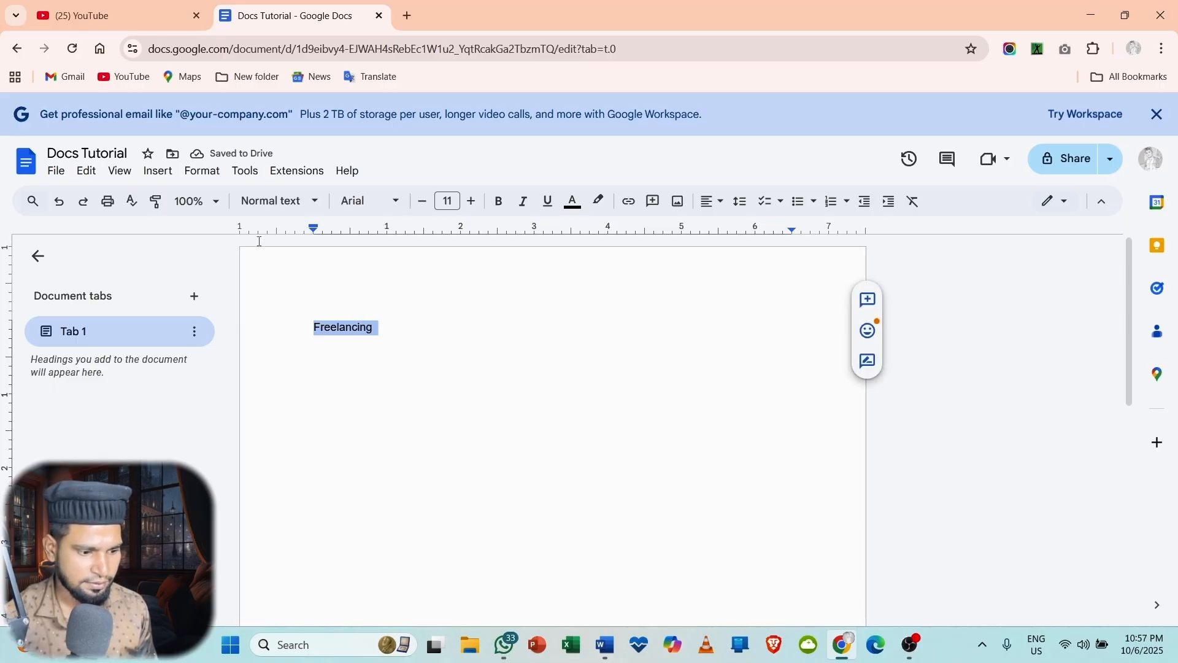
{"action": "left_click", "coordinate": [721, 204]}
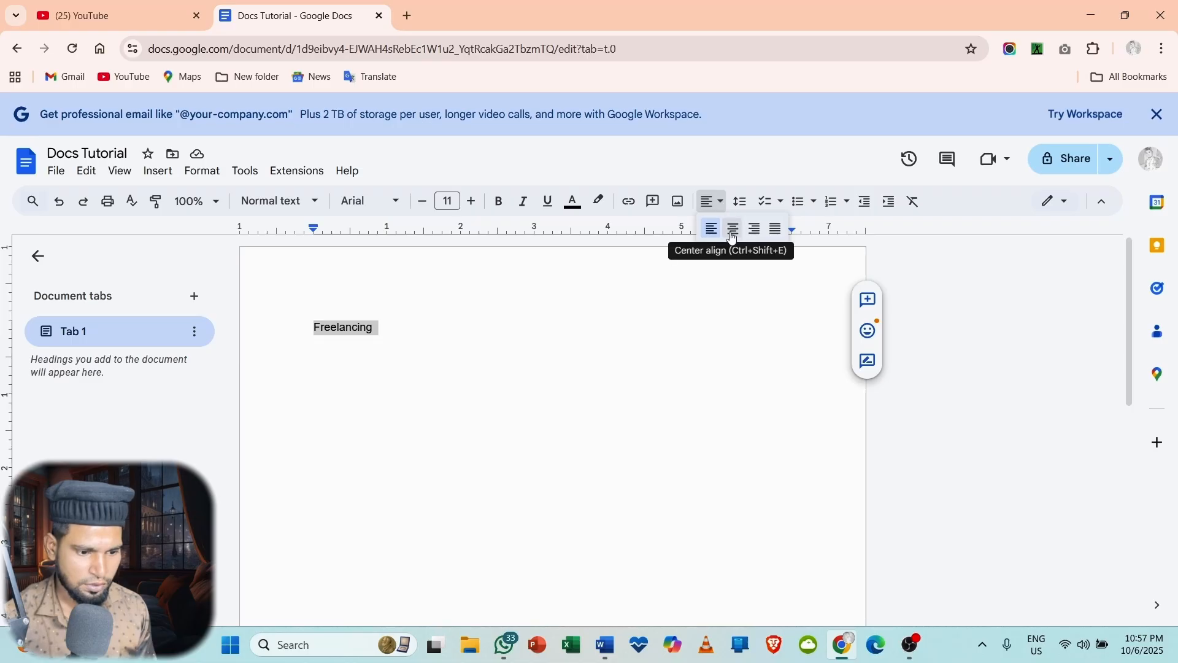
{"action": "left_click", "coordinate": [733, 231]}
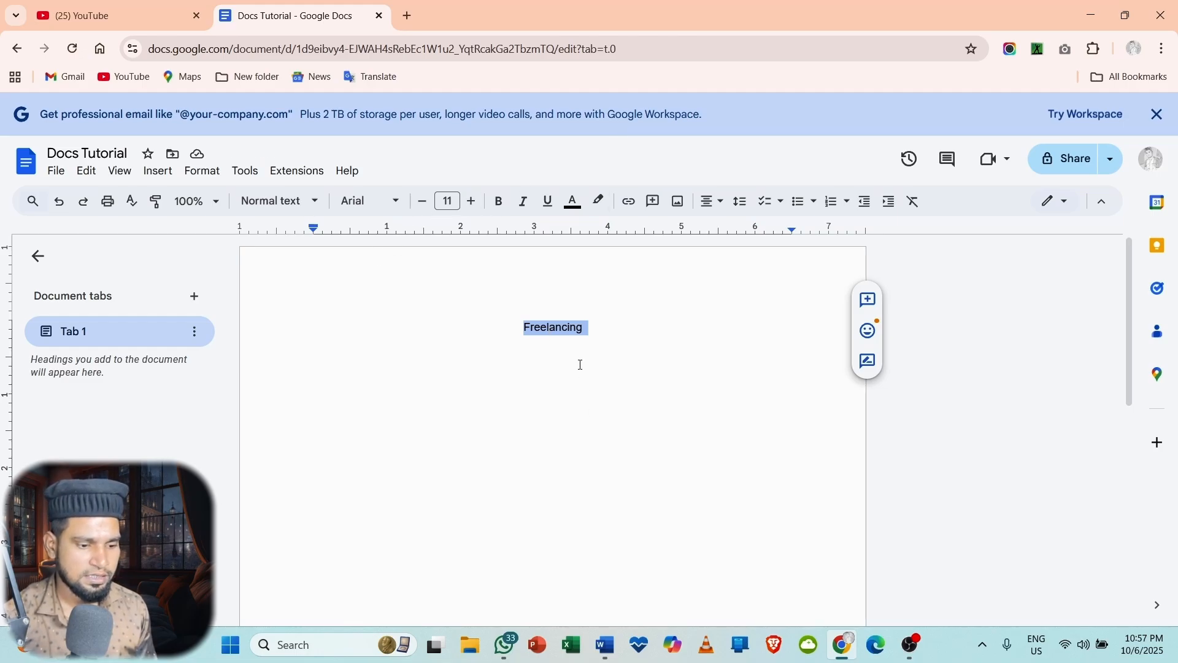
Step: Set the font size of the "Freelancing" heading to 30
{"action": "left_click", "coordinate": [475, 206]}
{"action": "left_click", "coordinate": [472, 203]}
{"action": "left_click", "coordinate": [472, 203]}
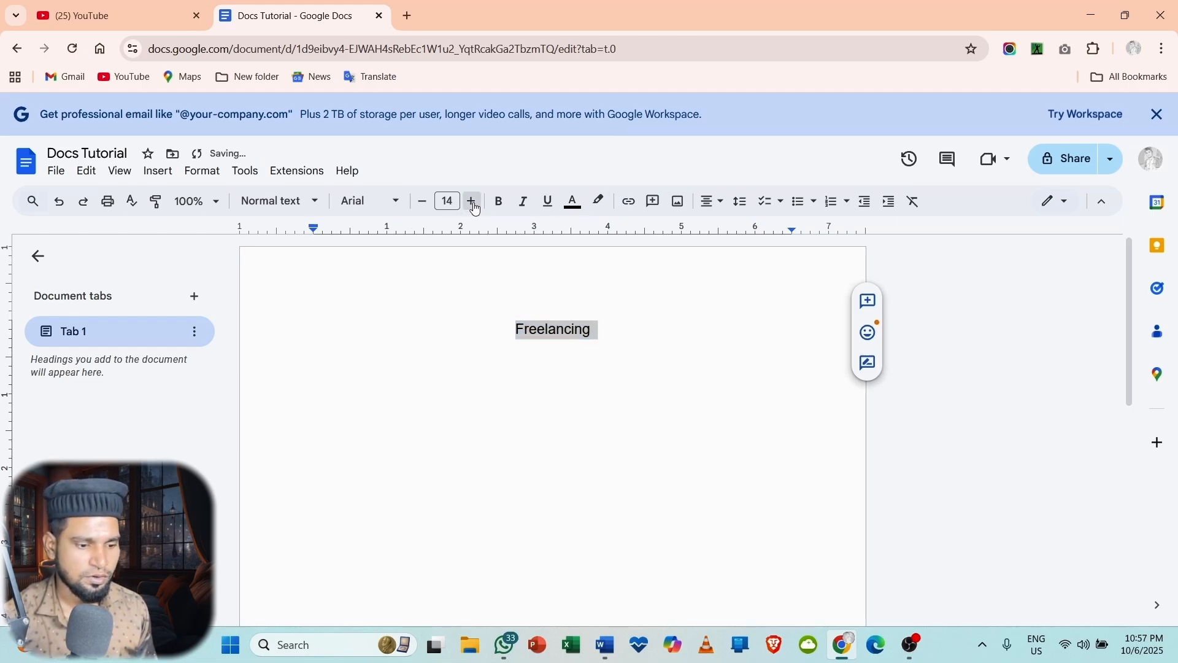
{"action": "left_click", "coordinate": [472, 202]}
{"action": "left_click", "coordinate": [473, 203]}
{"action": "left_click", "coordinate": [472, 203]}
{"action": "left_click", "coordinate": [448, 202]}
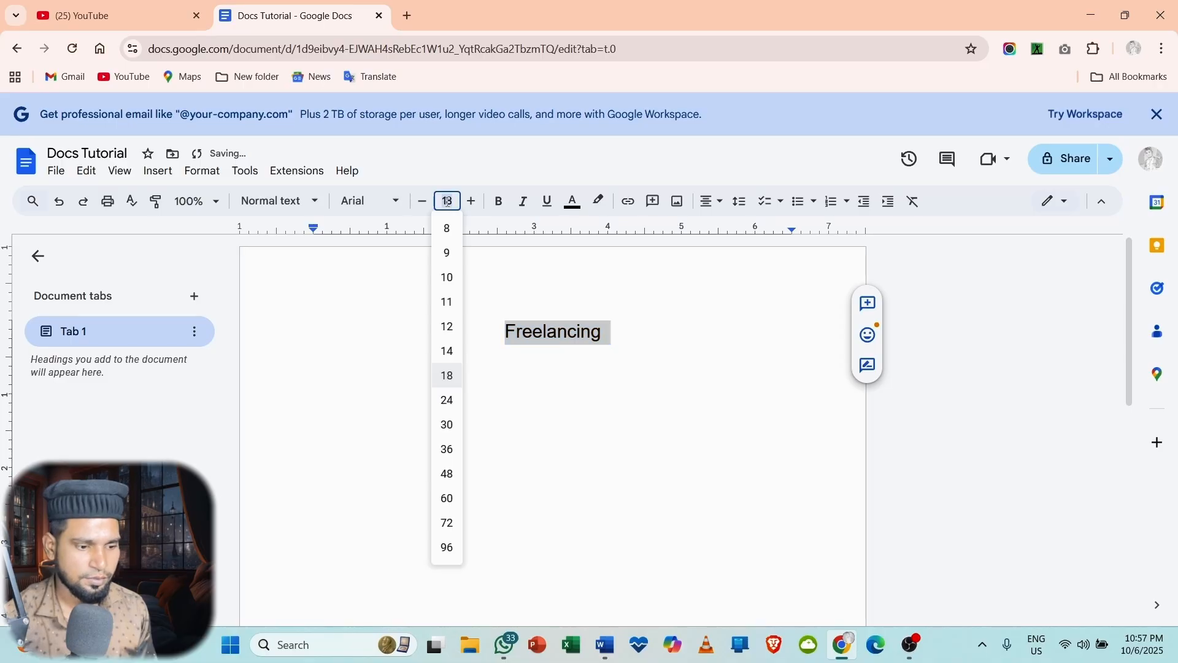
{"action": "type", "text": "30"}
{"action": "key", "text": "Return"}
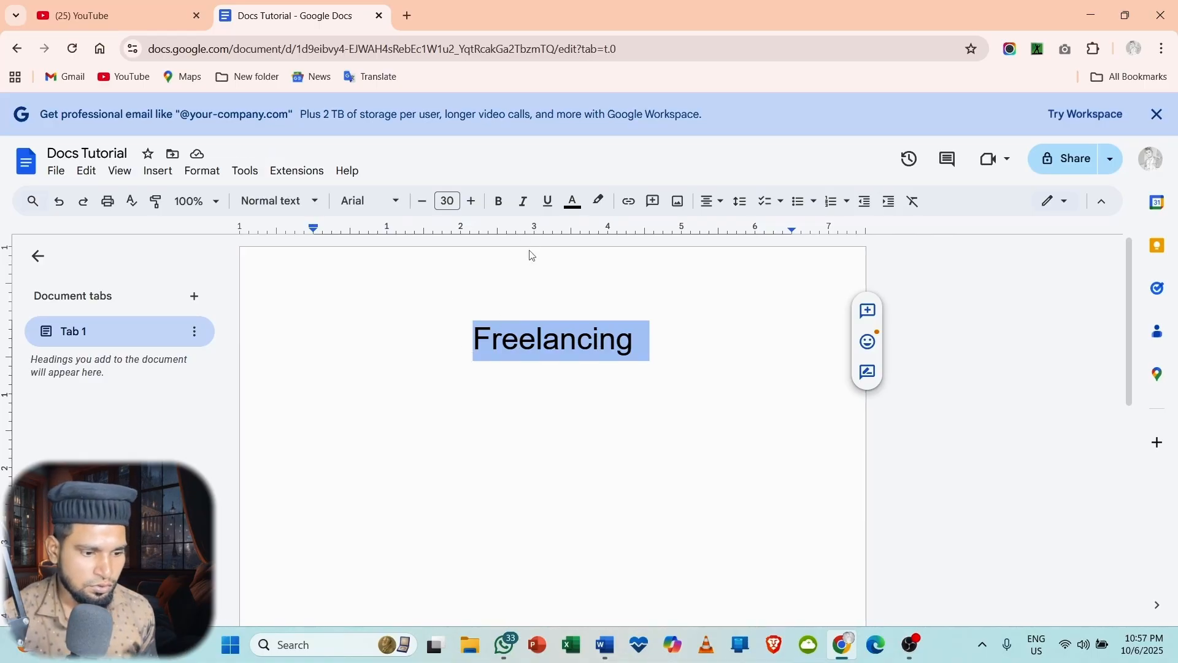
Step: Color the "Freelancing" heading text bright green and give it a black highlight
{"action": "left_click", "coordinate": [570, 208]}
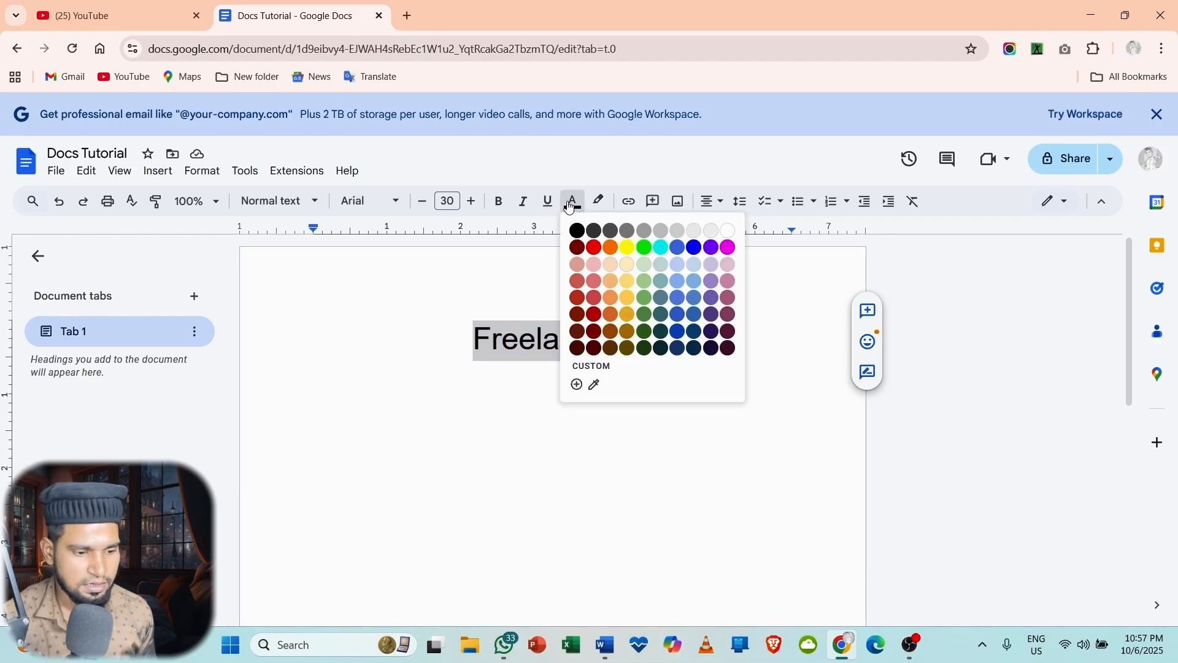
{"action": "left_click", "coordinate": [645, 249]}
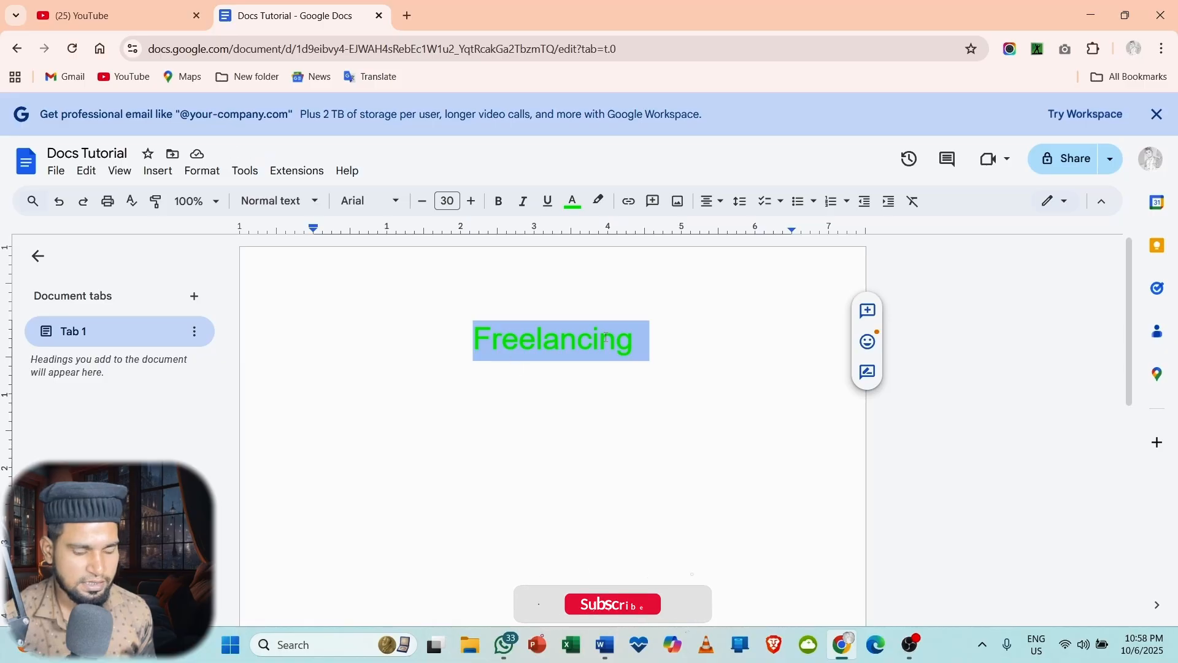
{"action": "left_click", "coordinate": [601, 202]}
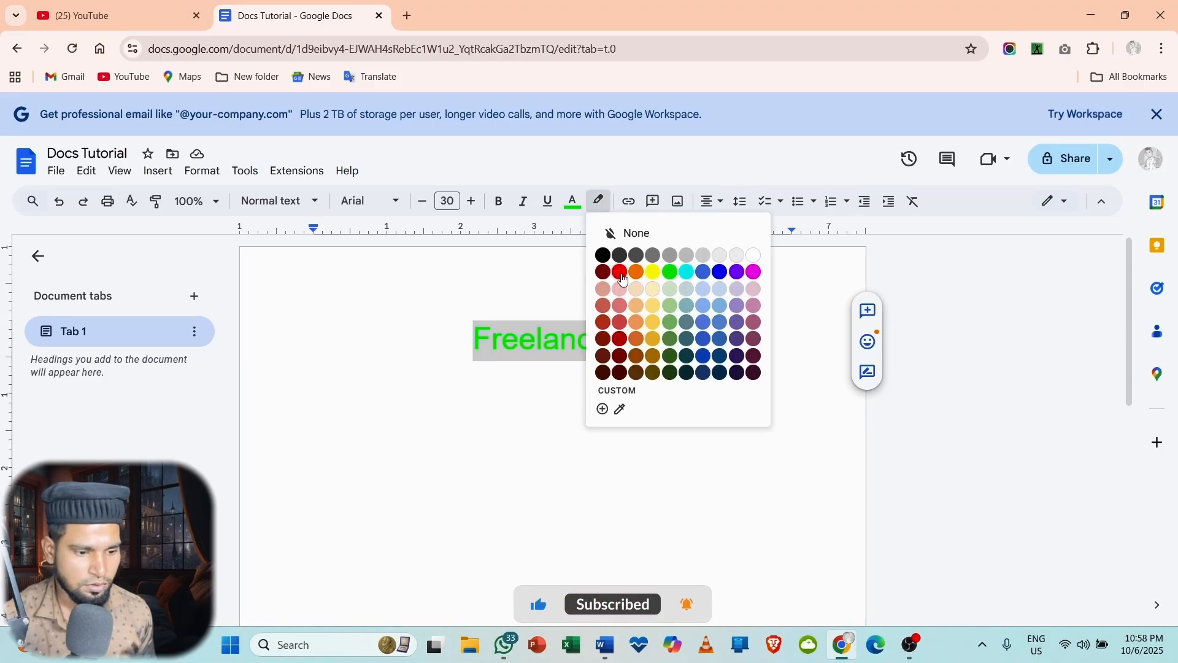
{"action": "left_click", "coordinate": [603, 289]}
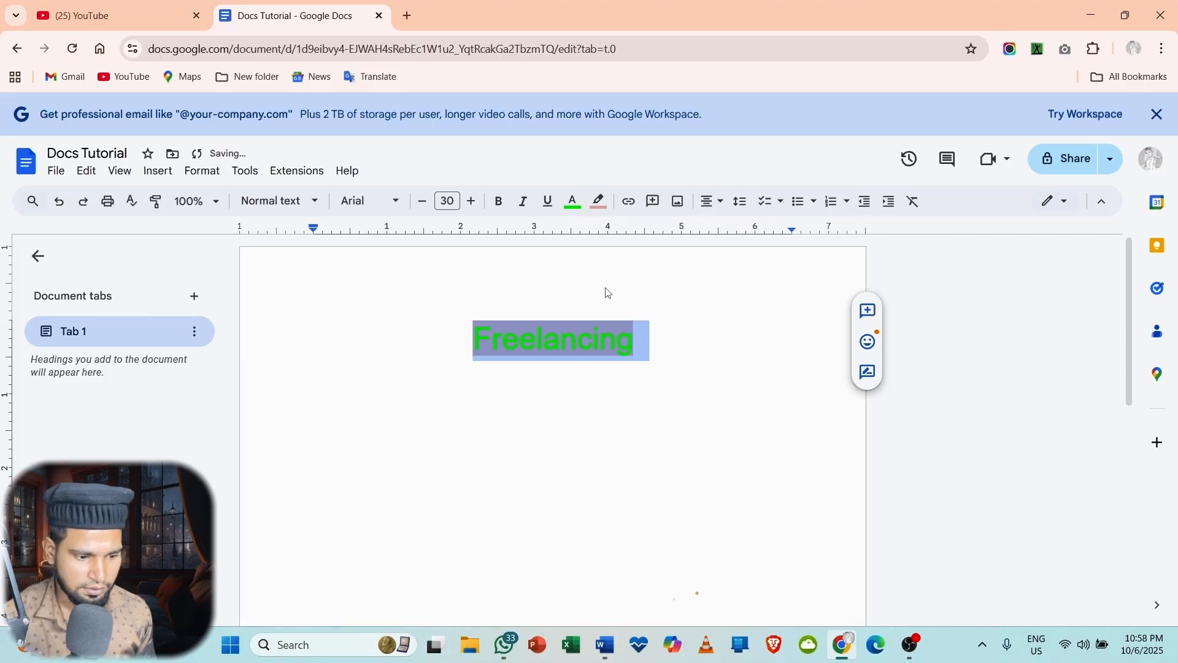
{"action": "left_click", "coordinate": [602, 211]}
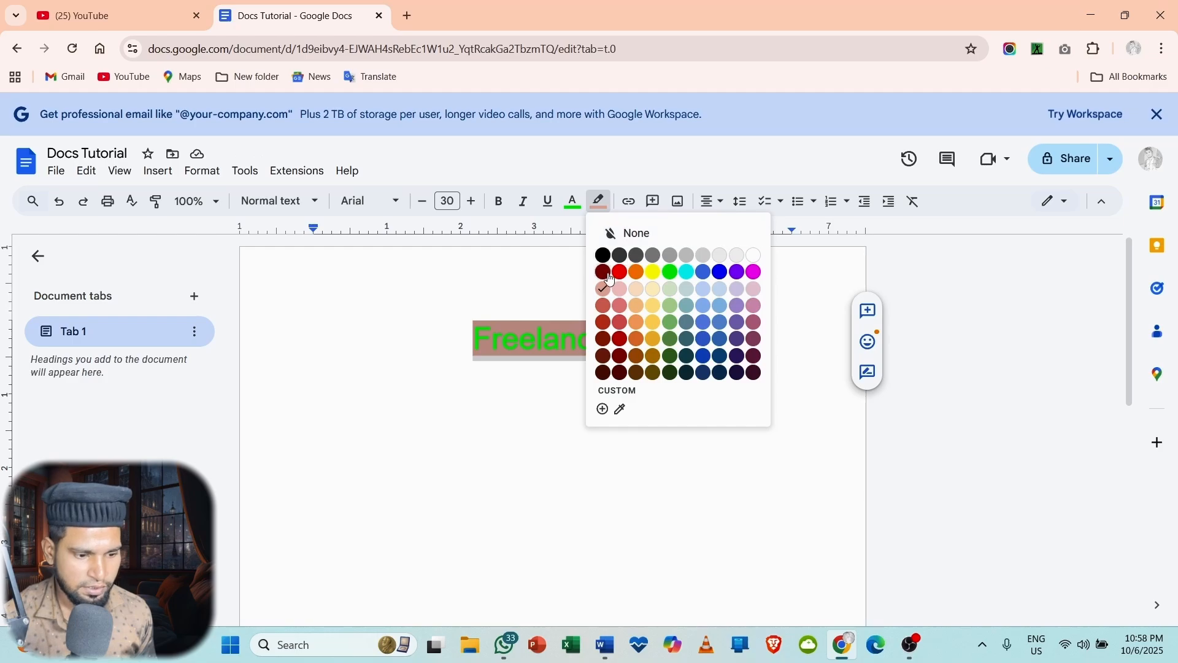
{"action": "left_click", "coordinate": [603, 256]}
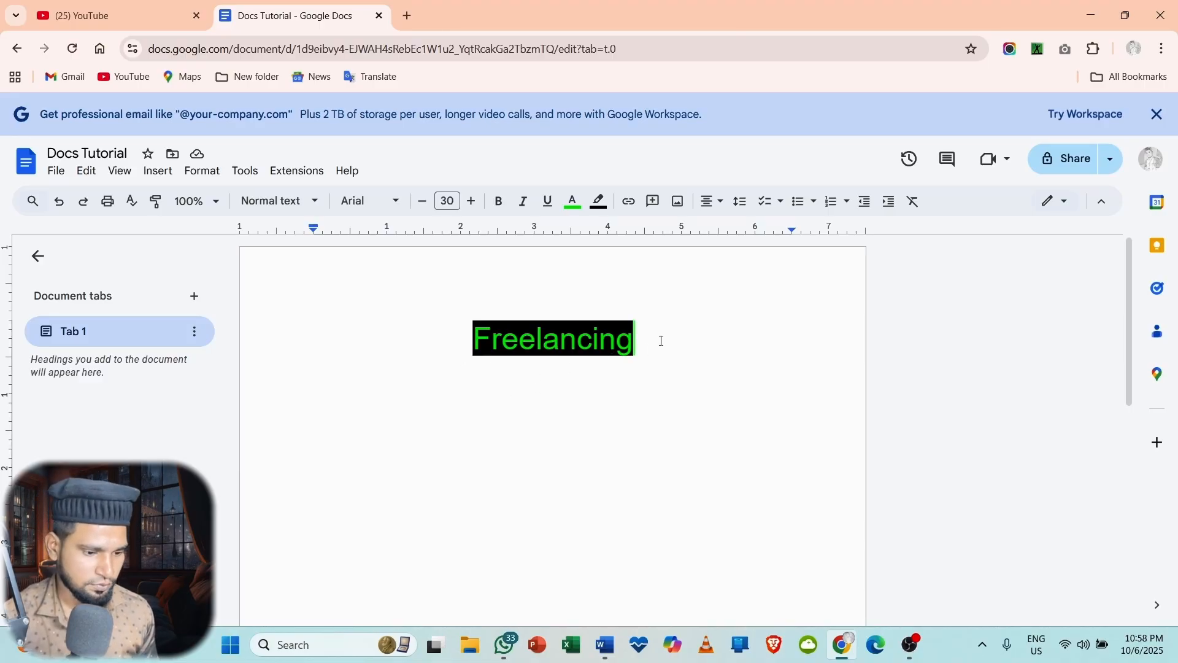
Step: Start a new line below the heading, left-align it and clear its inherited text formatting
{"action": "key", "text": "Return"}
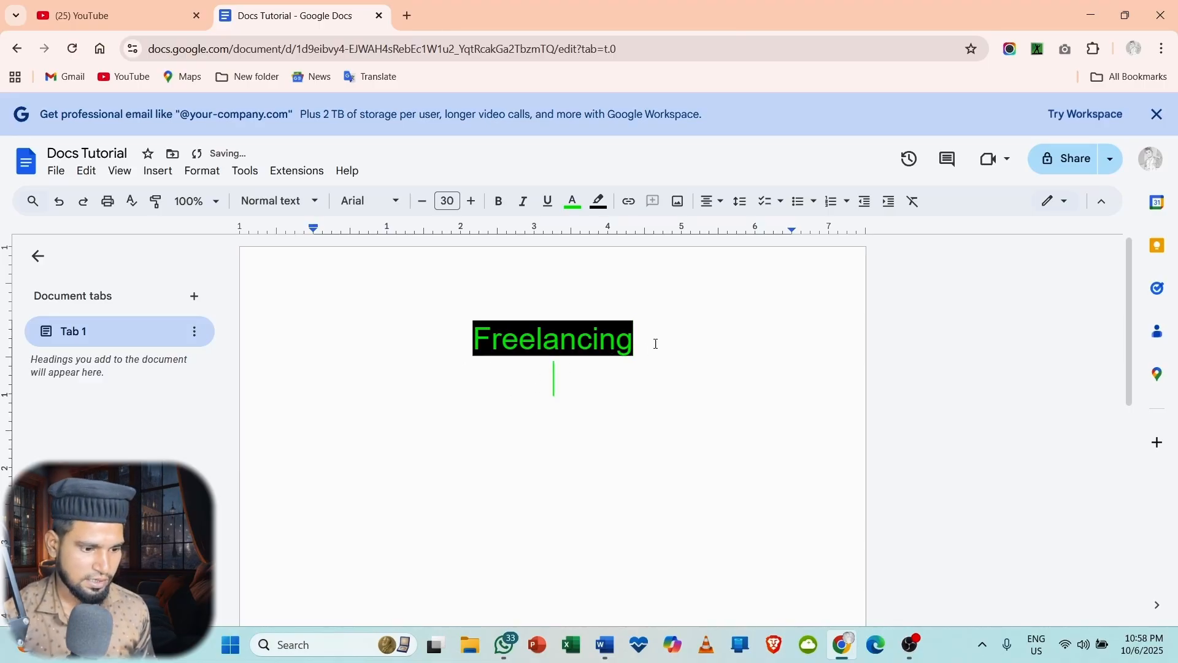
{"action": "left_click", "coordinate": [711, 201]}
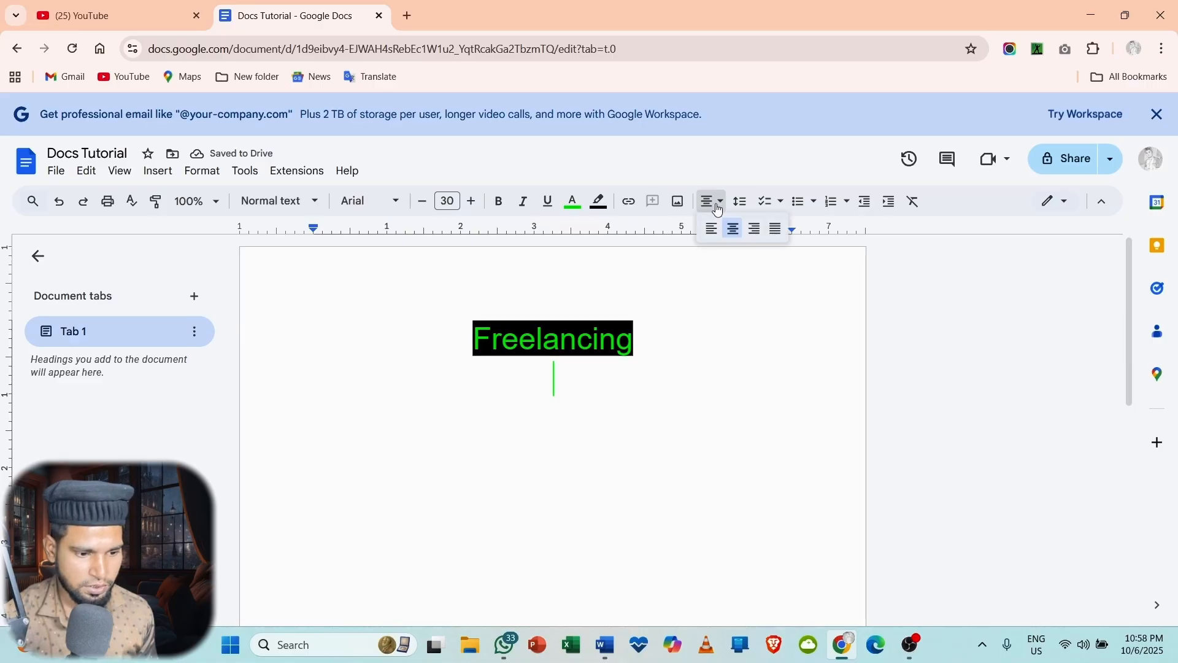
{"action": "left_click", "coordinate": [713, 230]}
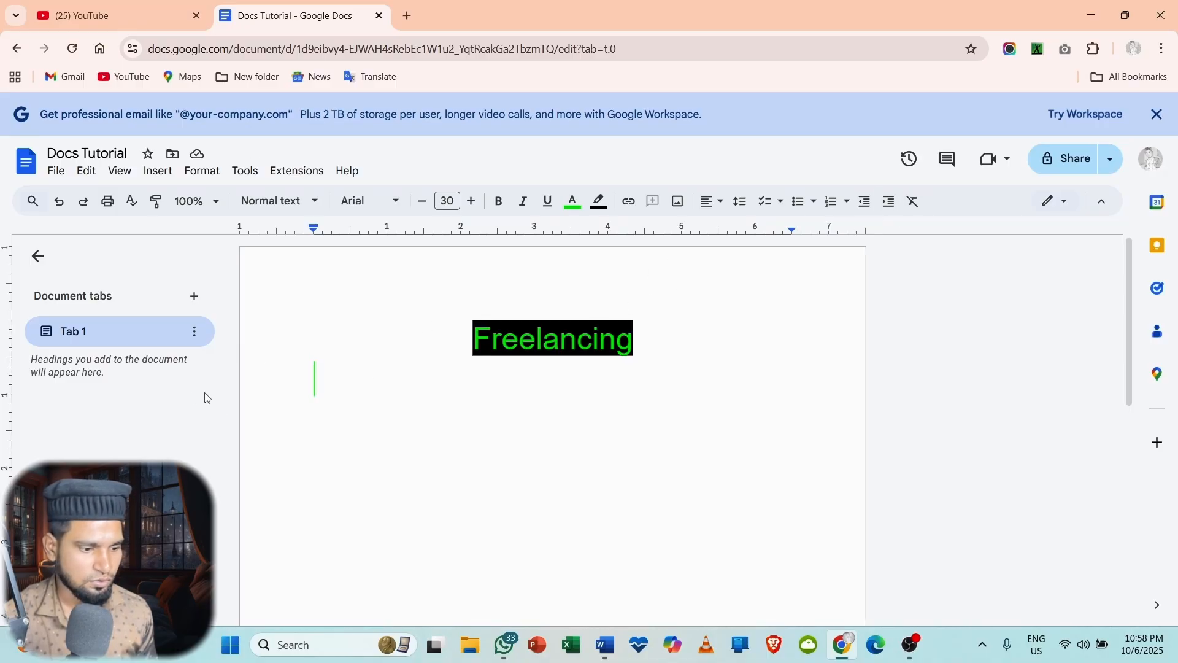
{"action": "left_click", "coordinate": [917, 210]}
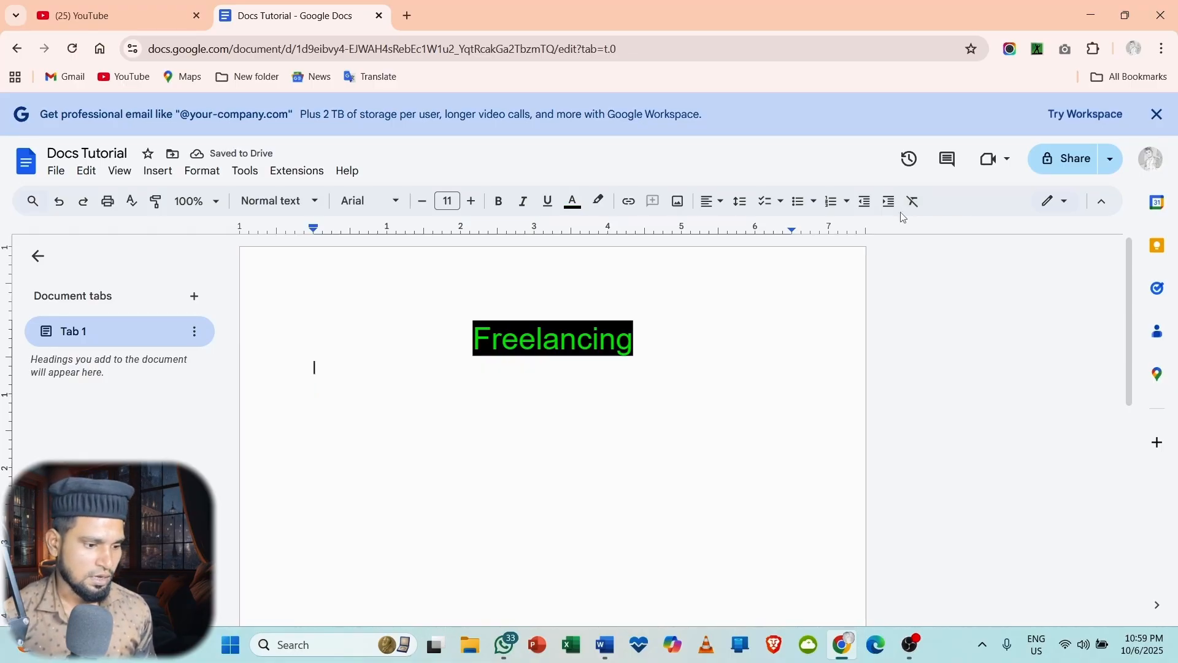
Step: Open Gemini in a new browser tab and submit the prompt "amake tumi freelancing ar upor shundor kore akta paragraf likhe daw"
{"action": "left_click", "coordinate": [408, 16]}
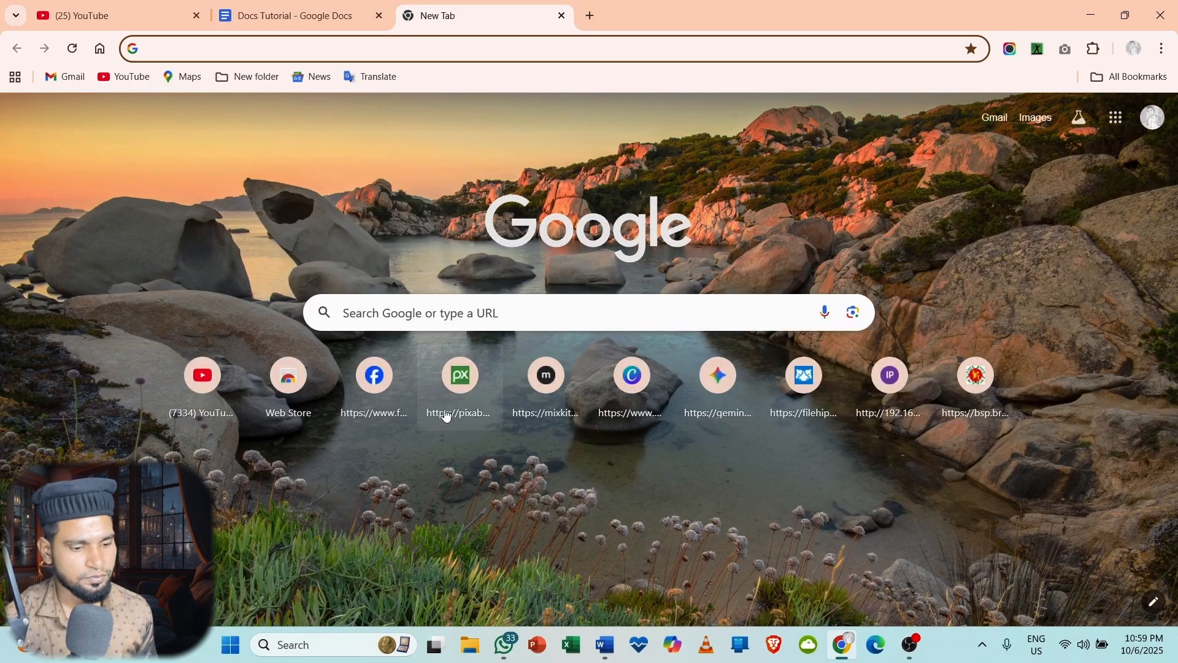
{"action": "left_click", "coordinate": [724, 396]}
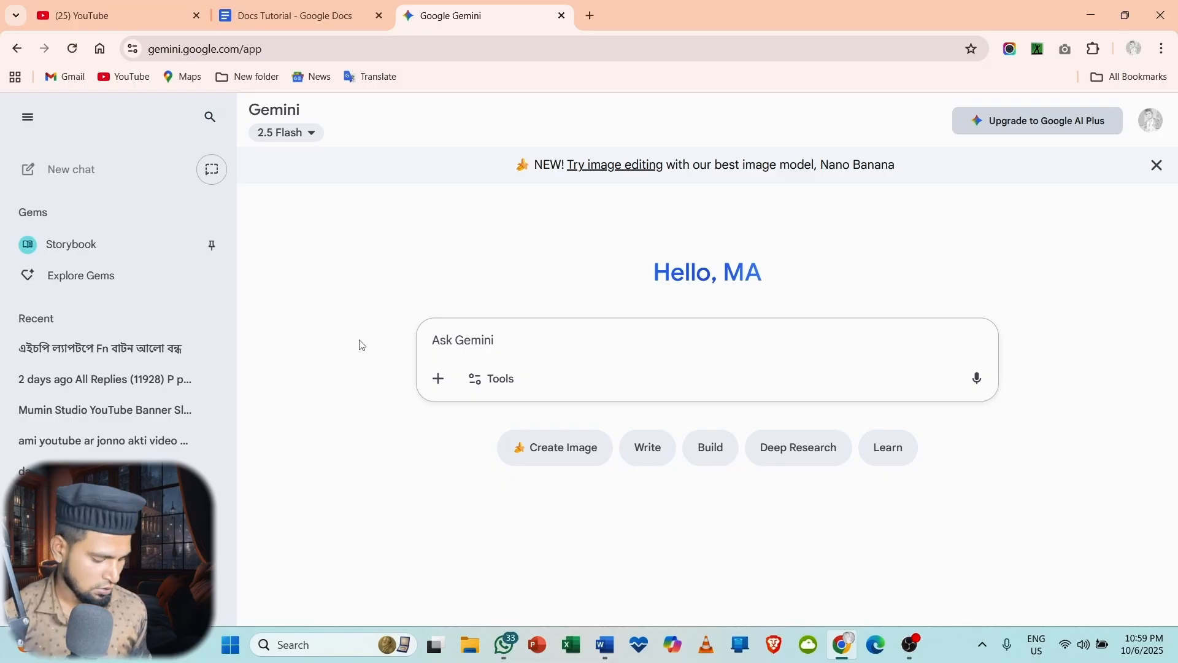
{"action": "type", "text": "amake "}
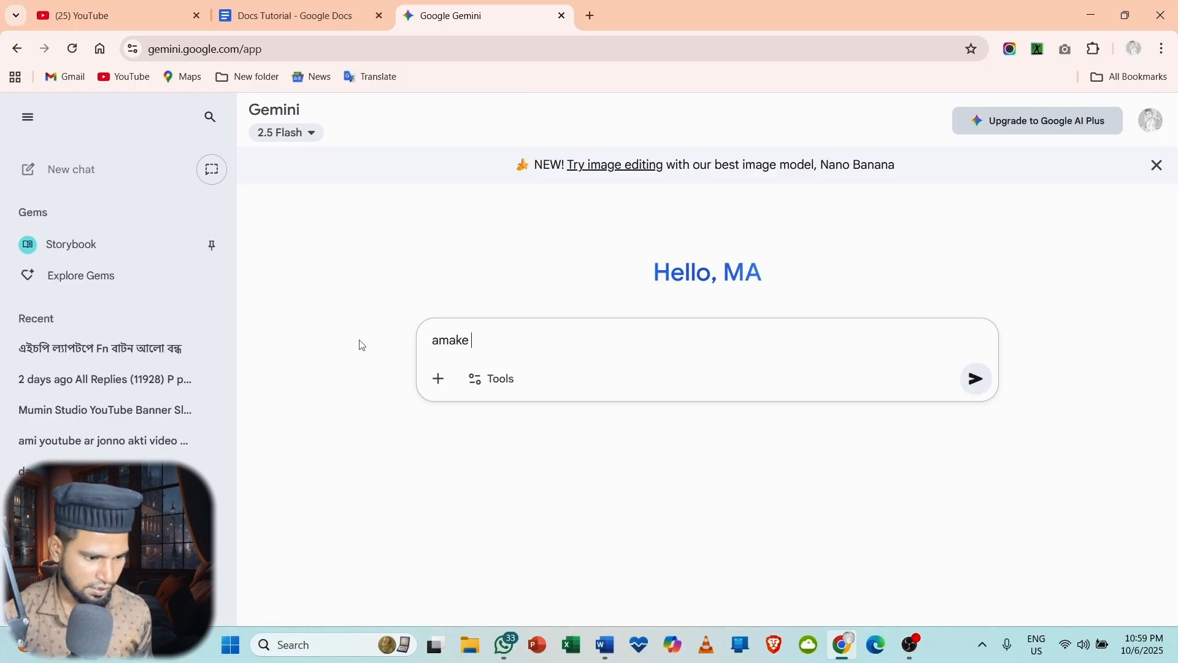
{"action": "type", "text": "tumi freelancing ar upor shundor kore akta paragraf likhe daw"}
{"action": "key", "text": "Return"}
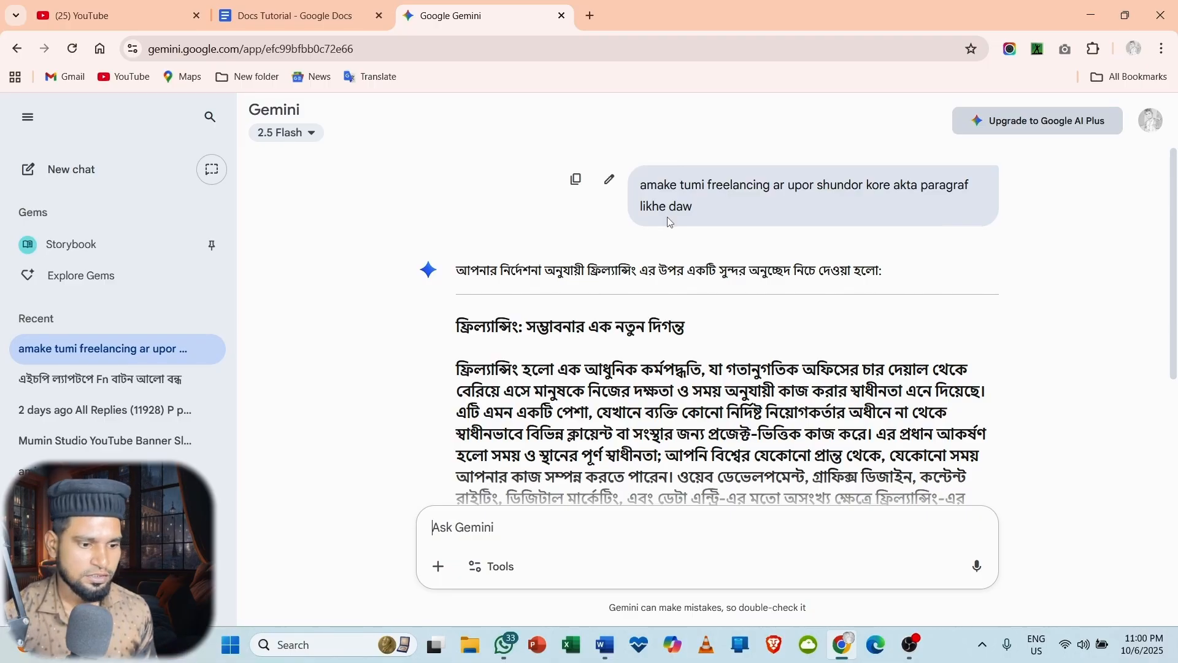
Step: Read through the Bengali reply and ask for an English version with the prompt "english a likhe daw"
{"action": "scroll", "coordinate": [474, 179], "scroll_direction": "down", "scroll_amount": 3}
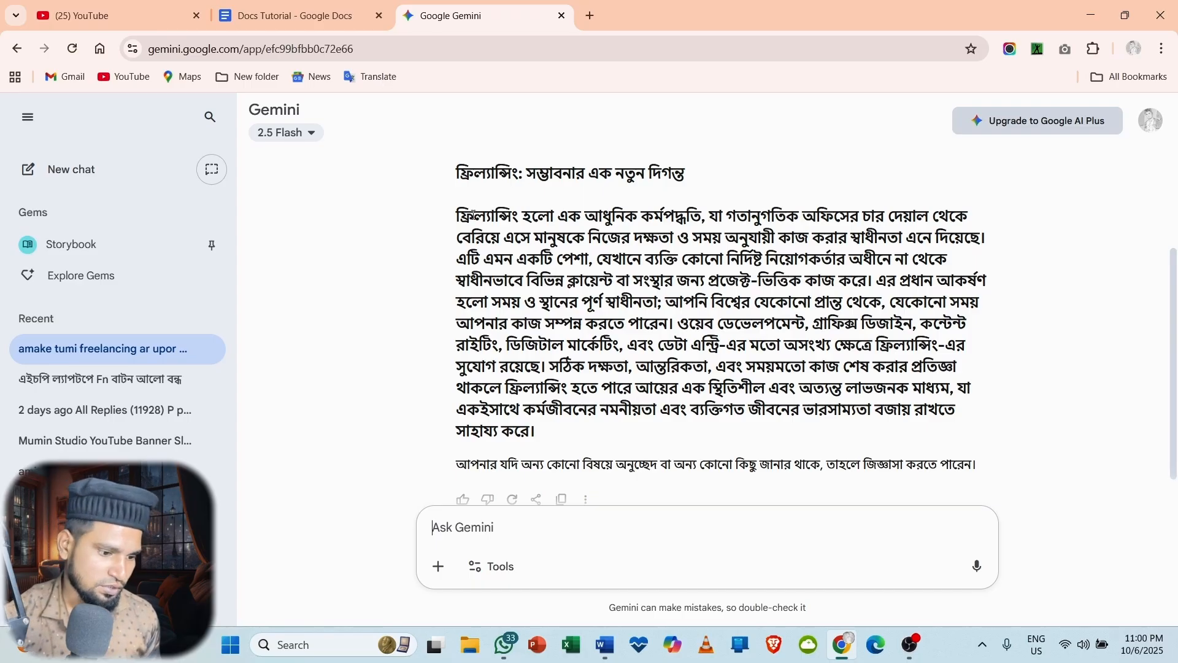
{"action": "scroll", "coordinate": [676, 261], "scroll_direction": "down", "scroll_amount": 1}
{"action": "scroll", "coordinate": [677, 261], "scroll_direction": "up", "scroll_amount": 3}
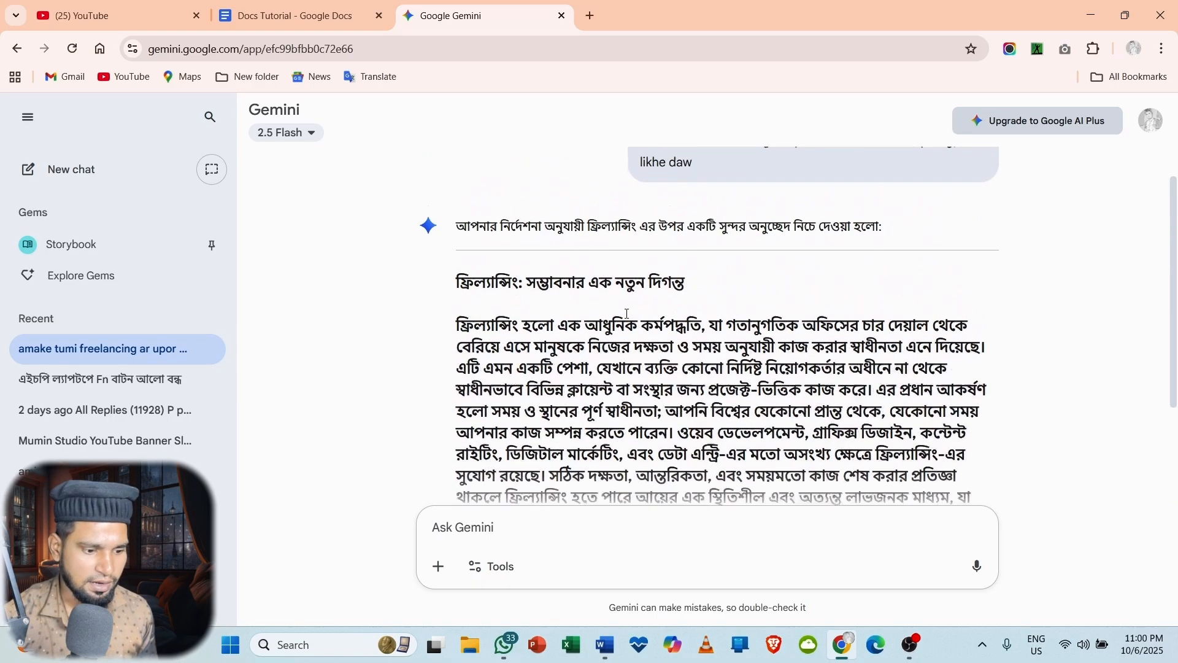
{"action": "scroll", "coordinate": [676, 260], "scroll_direction": "down", "scroll_amount": 3}
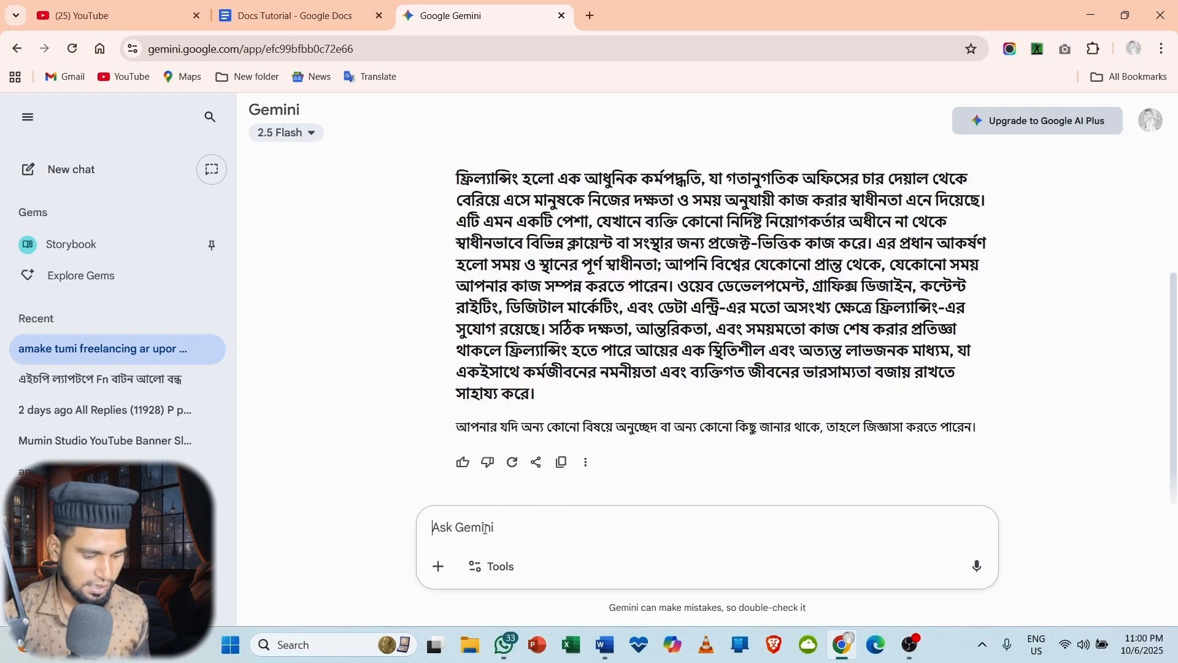
{"action": "type", "text": "english "}
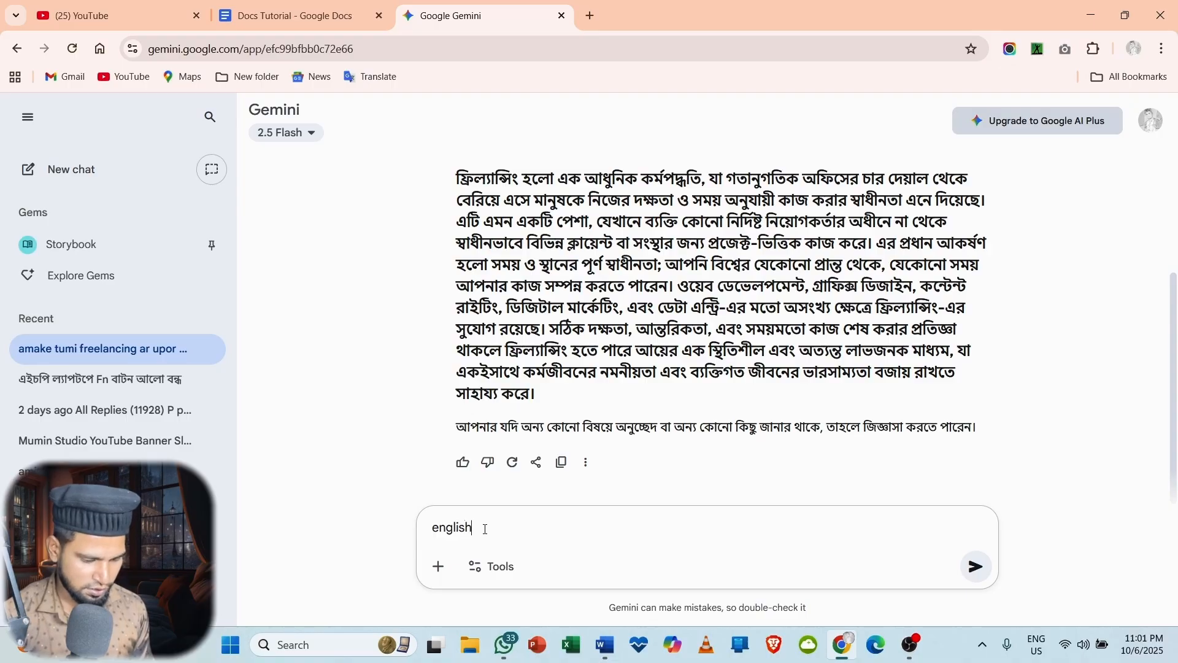
{"action": "type", "text": "a likhe daw"}
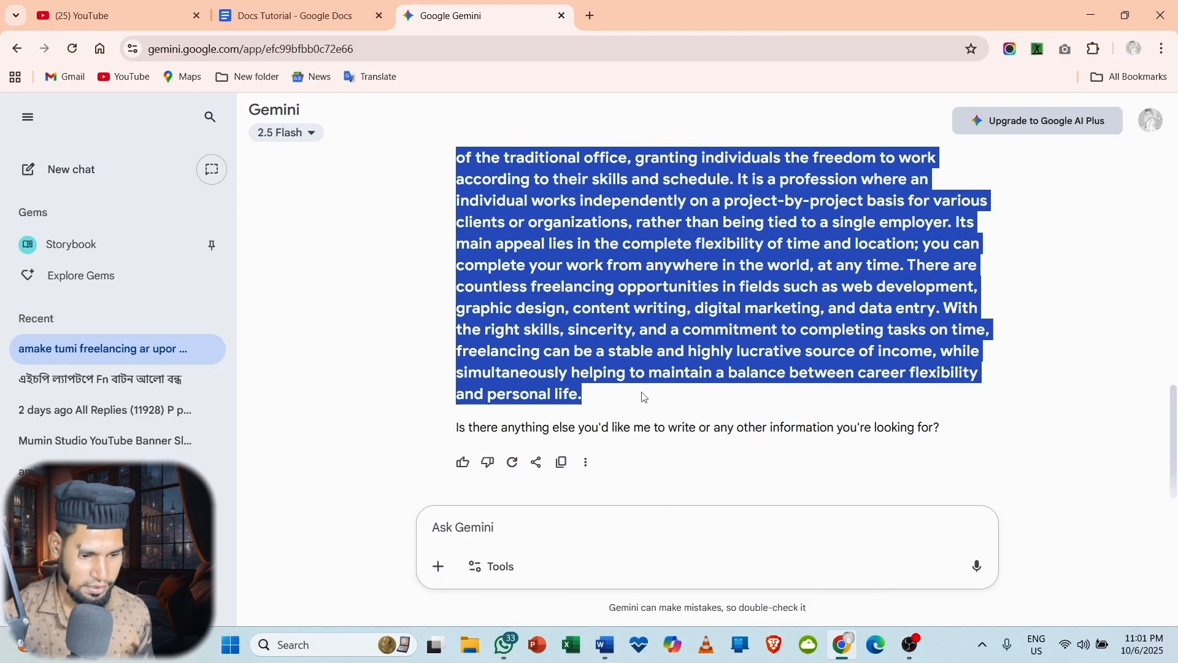
Step: Copy the selected English freelancing text from Gemini and paste it below the heading in the Docs Tutorial document
{"action": "right_click", "coordinate": [638, 266]}
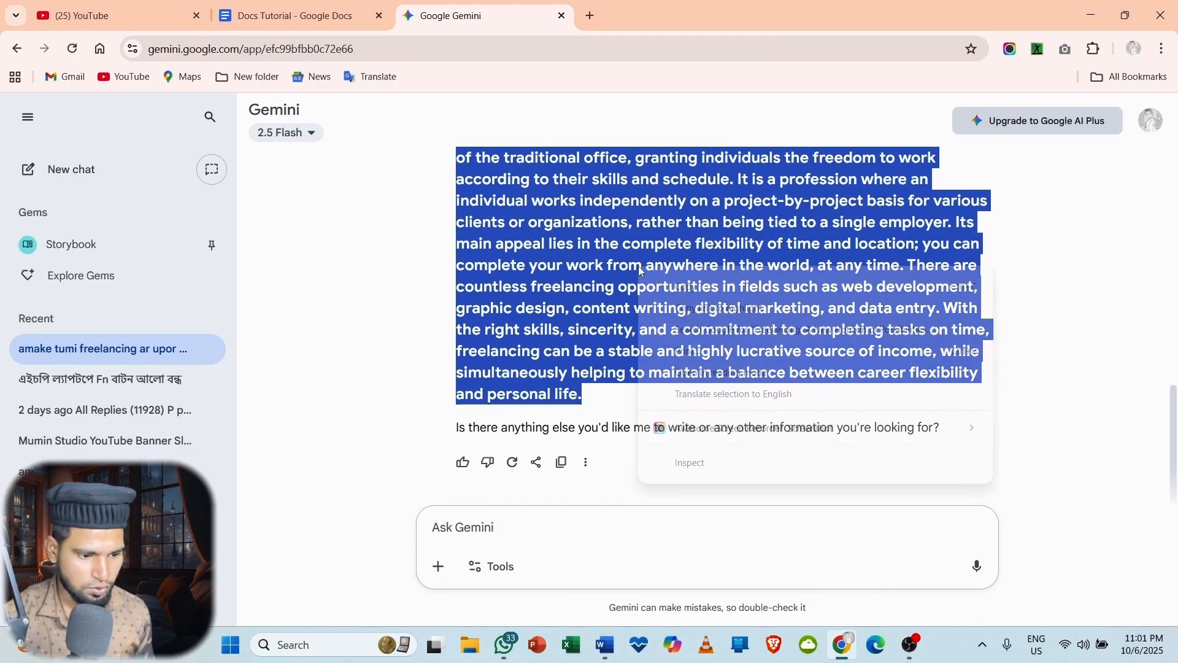
{"action": "left_click", "coordinate": [687, 286]}
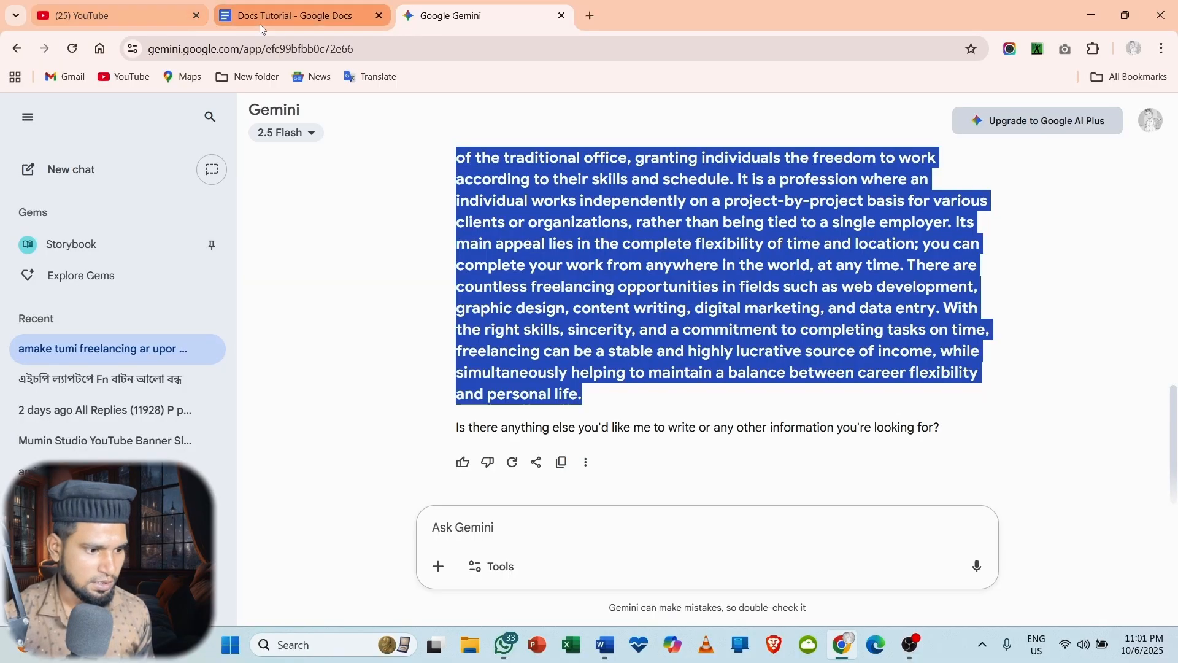
{"action": "left_click", "coordinate": [291, 15]}
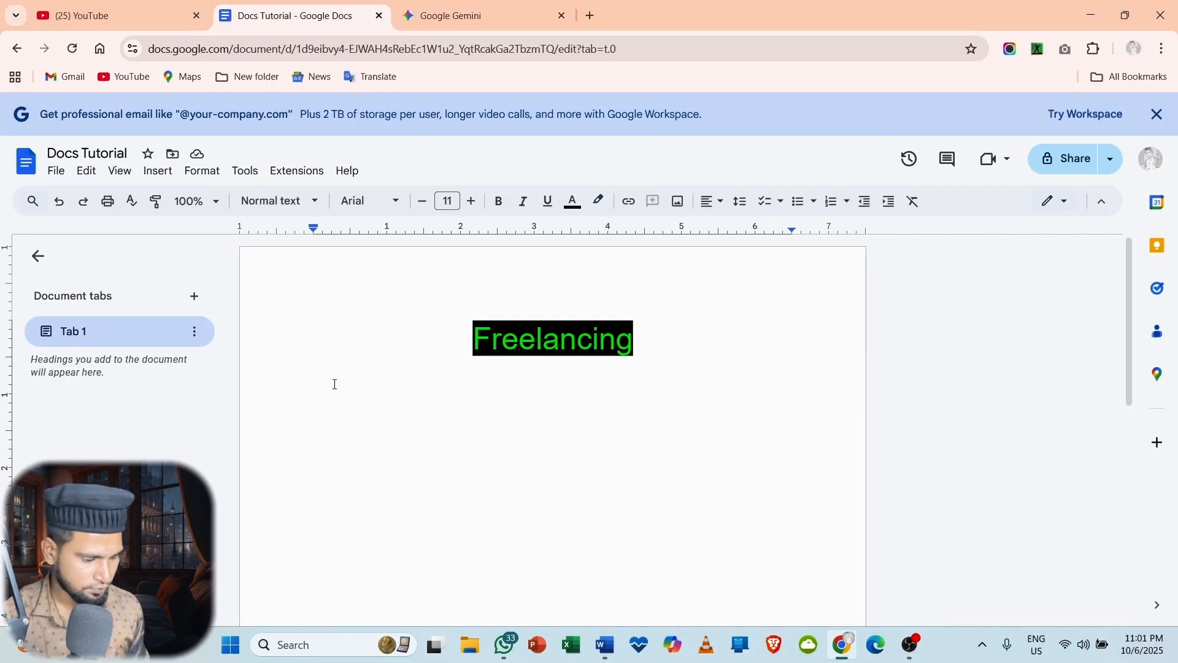
{"action": "key", "text": "ctrl+v"}
{"action": "scroll", "coordinate": [405, 443], "scroll_direction": "up", "scroll_amount": 5}
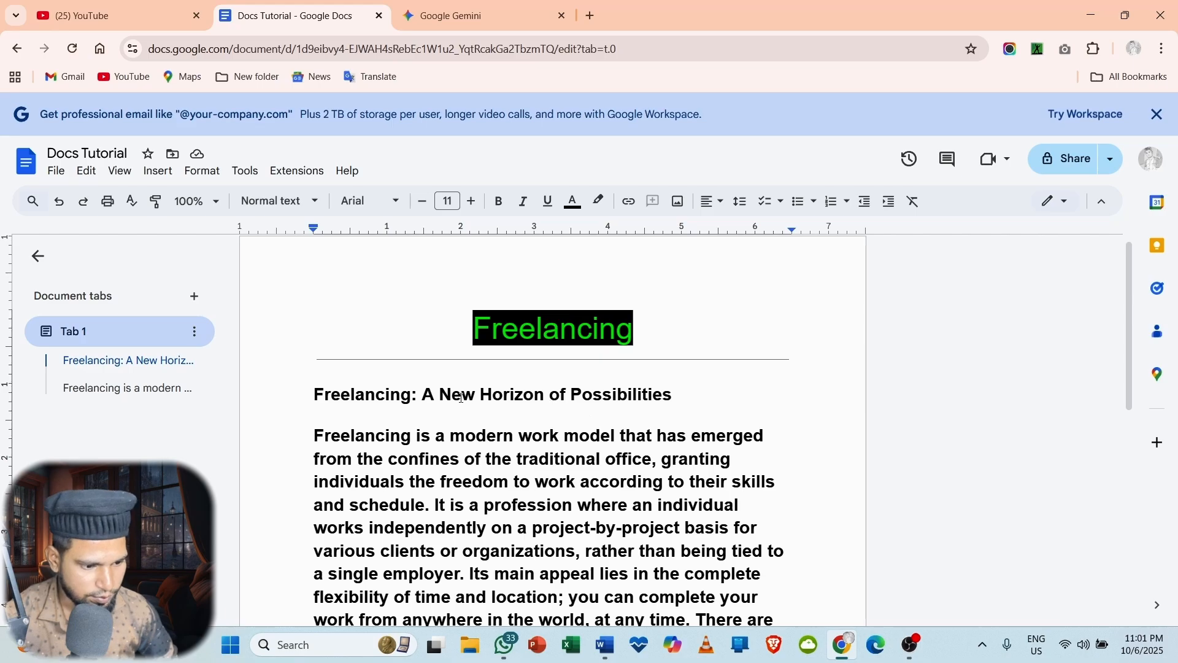
Step: Delete the horizontal line between the "Freelancing" heading and the pasted text
{"action": "left_click", "coordinate": [565, 362]}
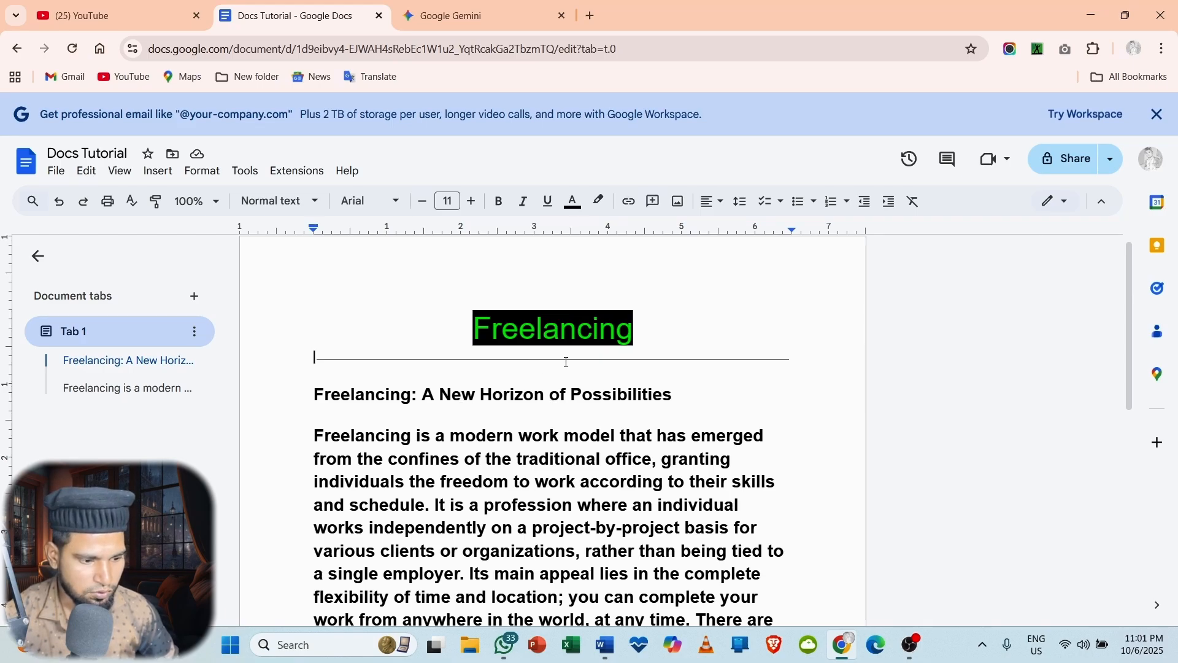
{"action": "left_click", "coordinate": [777, 379]}
{"action": "left_click", "coordinate": [788, 356]}
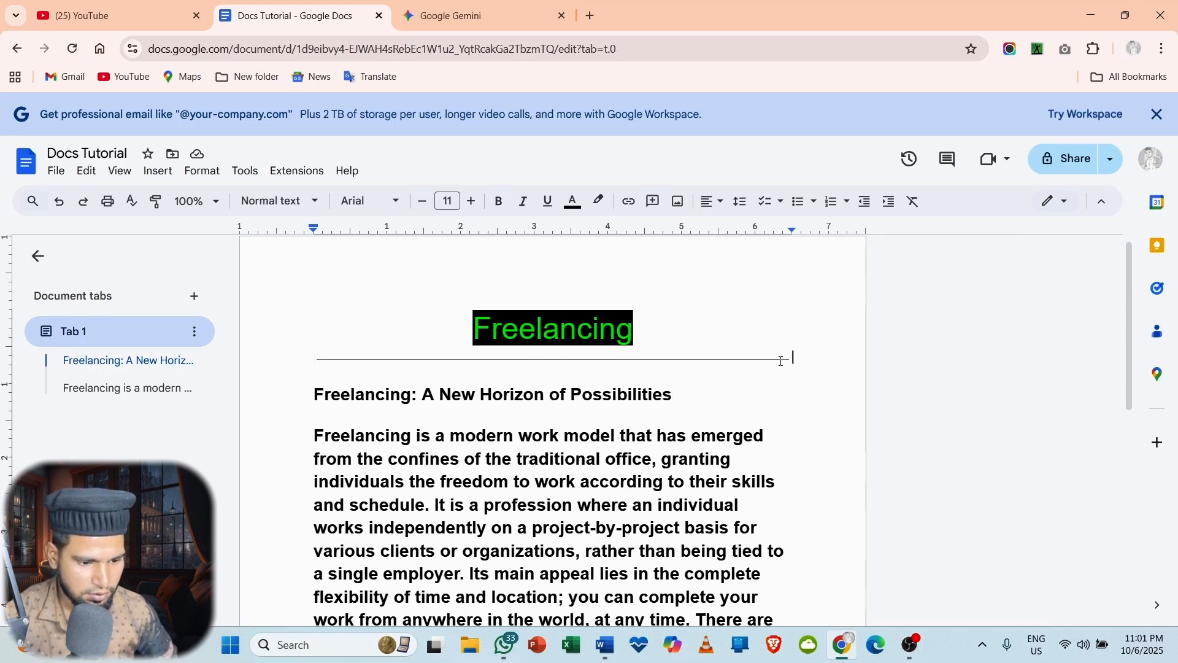
{"action": "key", "text": "BackSpace"}
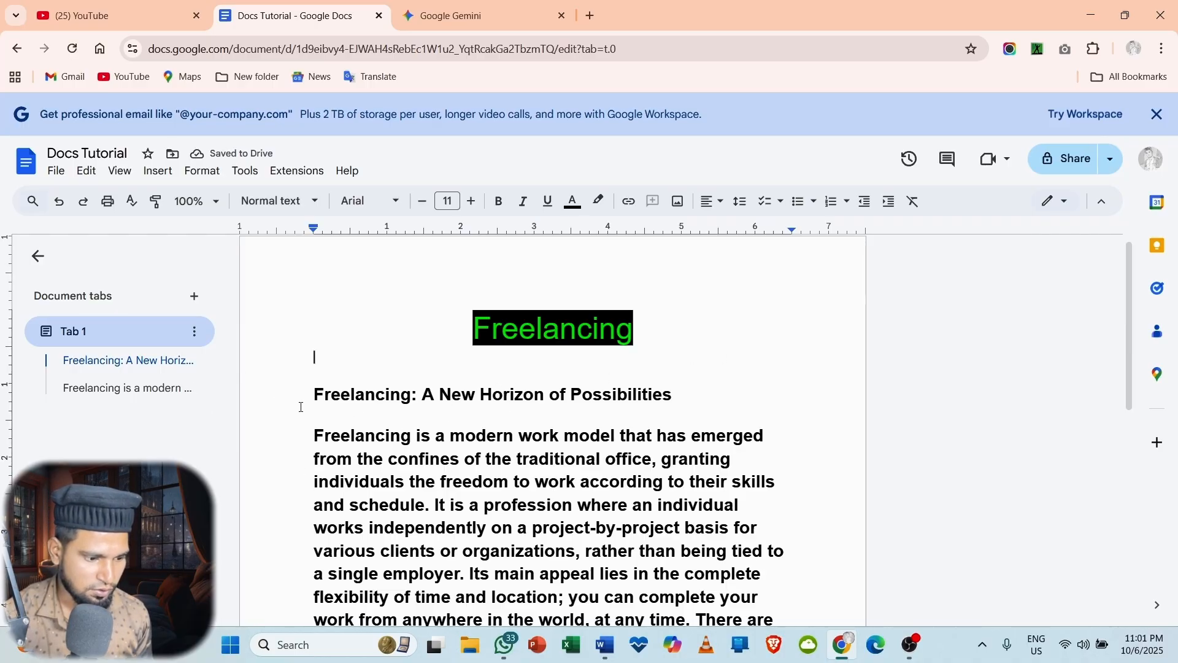
Step: Clear the formatting of the pasted text from "A New Horizon of Possibilities" through the end of the paragraph
{"action": "left_click_drag", "start_coordinate": [302, 405], "coordinate": [373, 415]}
{"action": "left_click", "coordinate": [385, 400]}
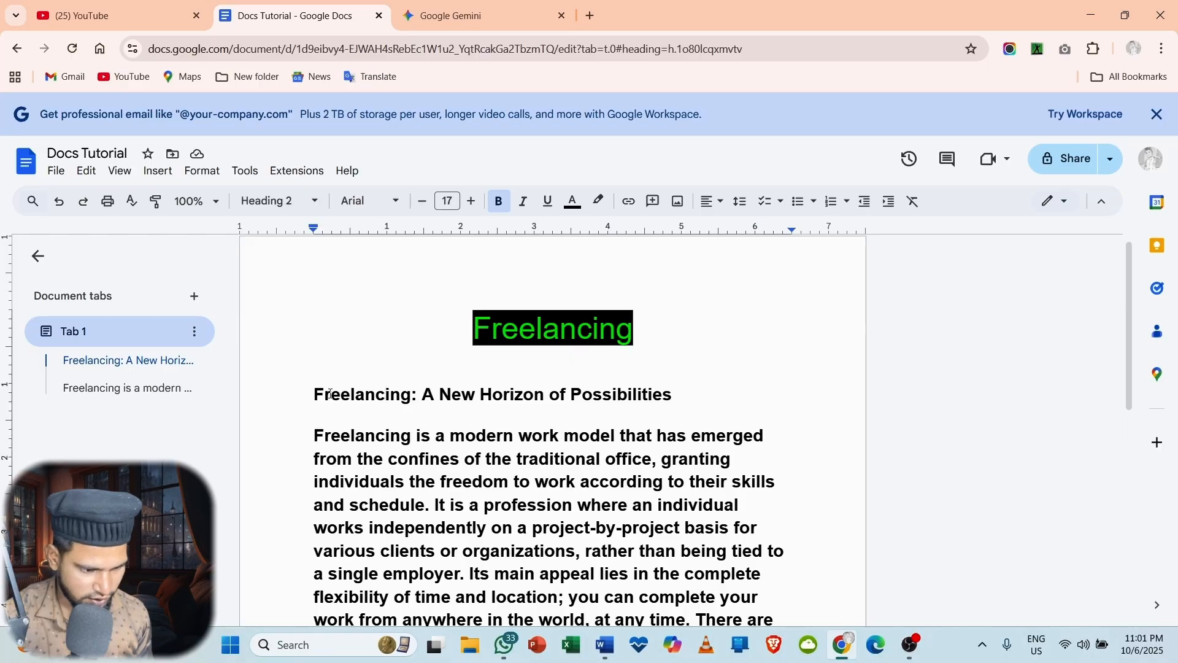
{"action": "left_click_drag", "start_coordinate": [312, 394], "coordinate": [692, 544]}
{"action": "left_click", "coordinate": [496, 434]}
{"action": "scroll", "coordinate": [634, 601], "scroll_direction": "down", "scroll_amount": 2}
{"action": "scroll", "coordinate": [633, 601], "scroll_direction": "down", "scroll_amount": 2}
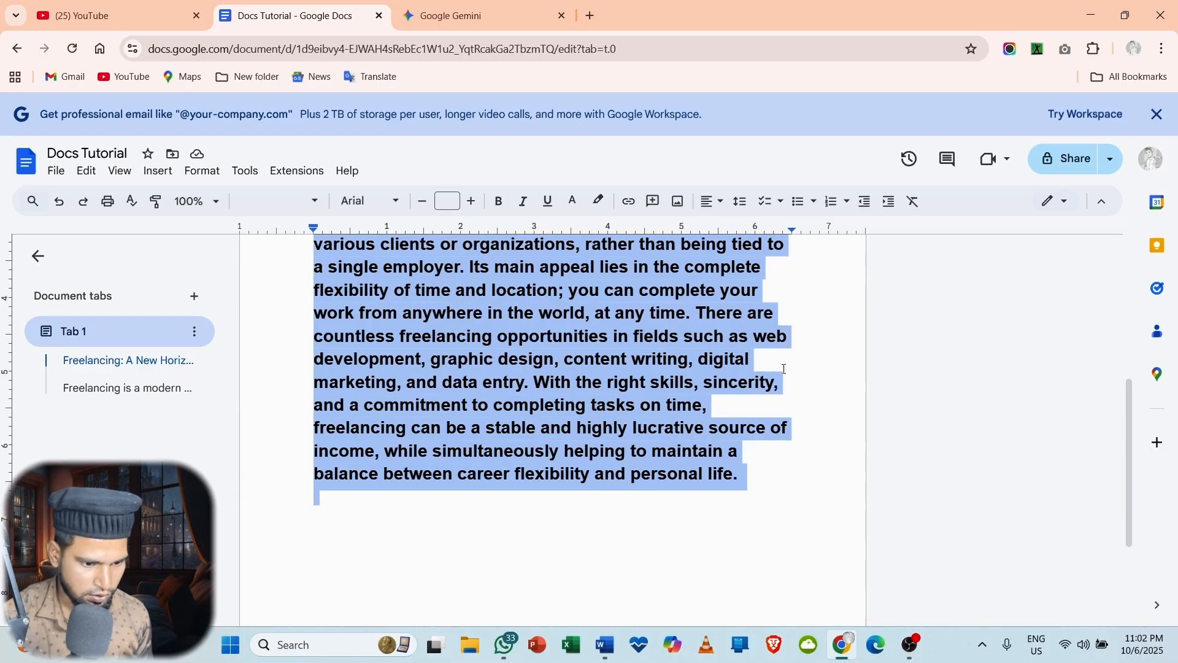
{"action": "left_click", "coordinate": [919, 206]}
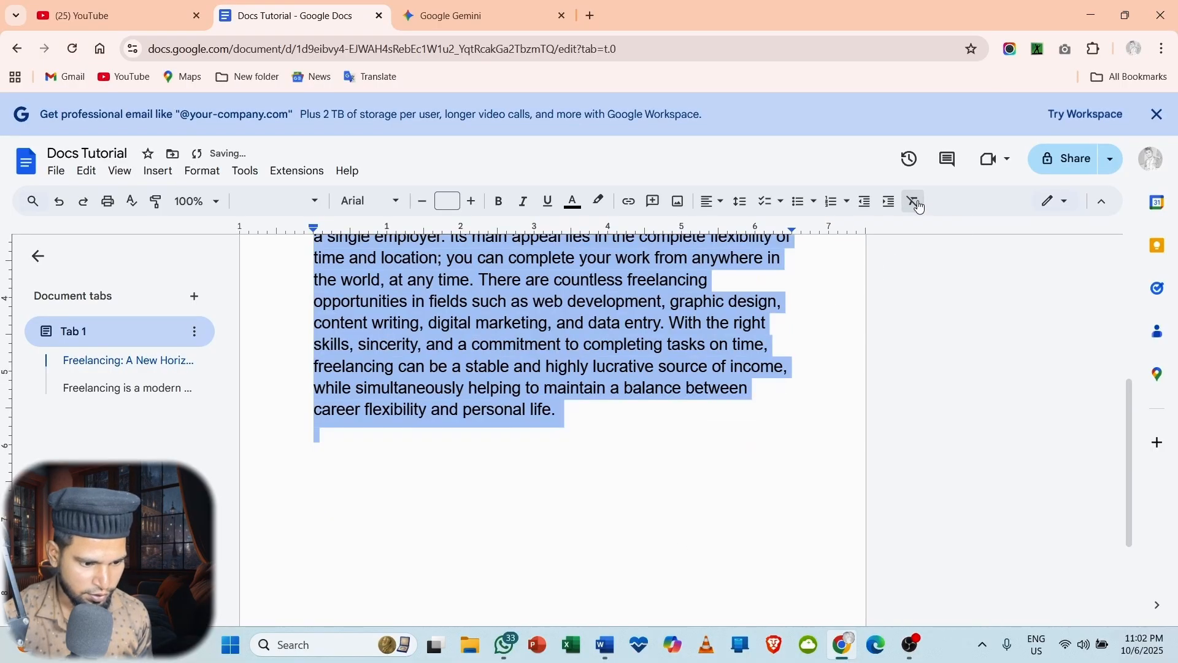
{"action": "scroll", "coordinate": [715, 471], "scroll_direction": "up", "scroll_amount": 4}
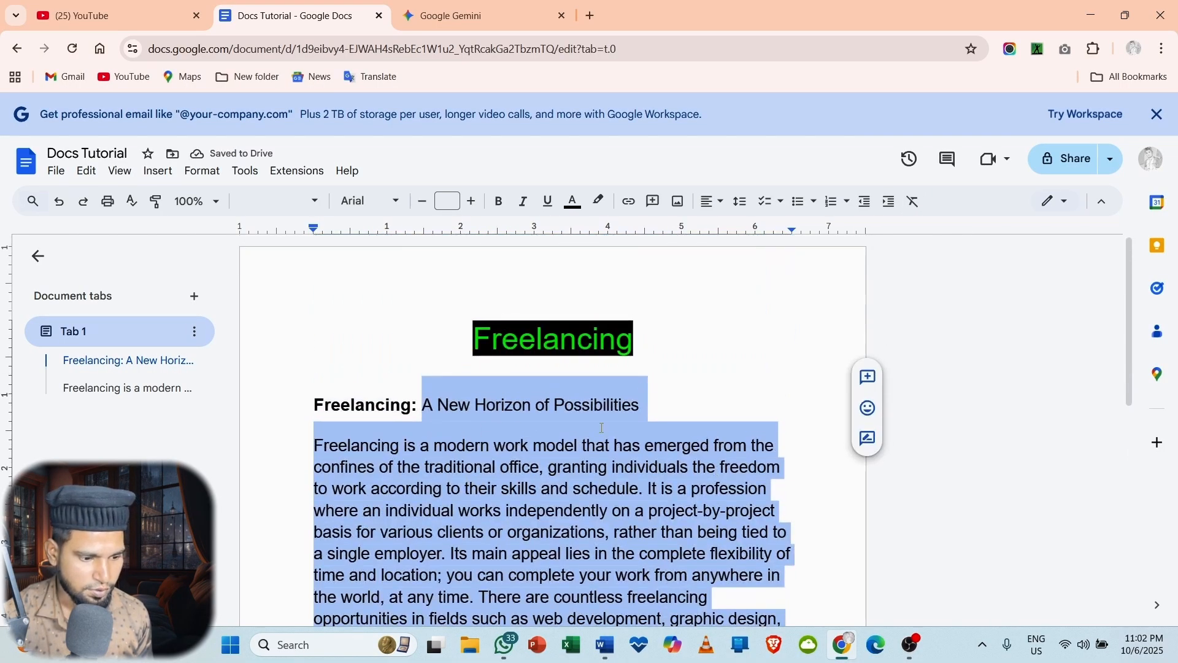
{"action": "left_click", "coordinate": [683, 443]}
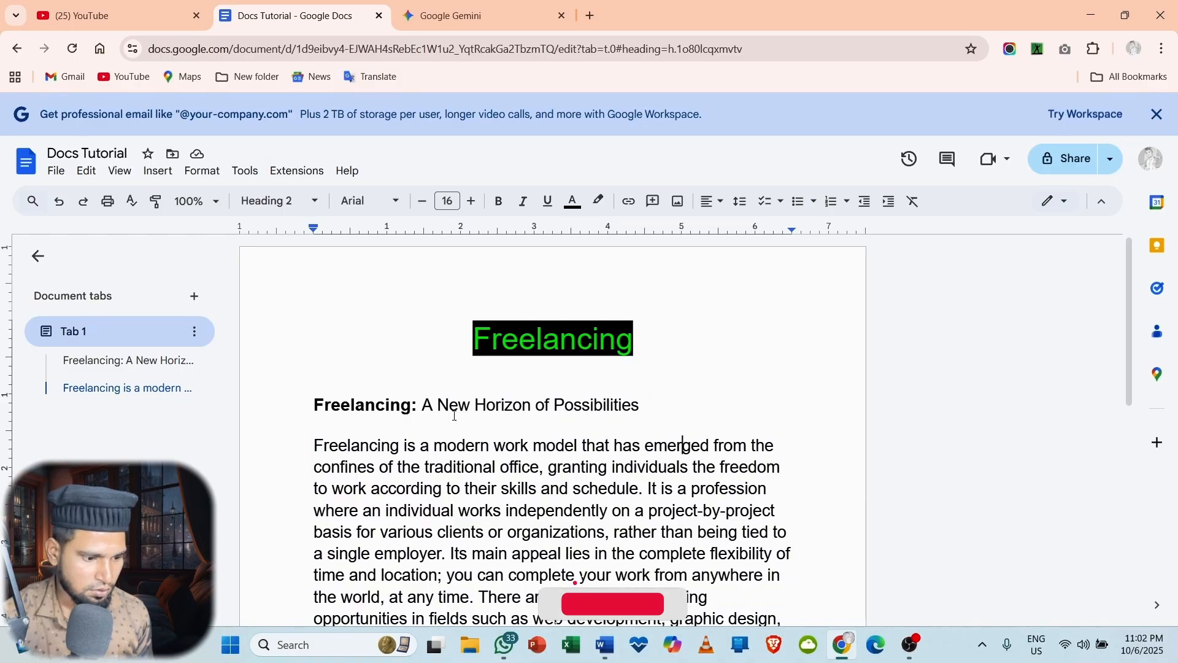
Step: Put "A New Horizon of Possibilities" on its own line, and set the "Freelancing:" subheading to font size 20 with underline
{"action": "left_click", "coordinate": [424, 403]}
{"action": "key", "text": "Return"}
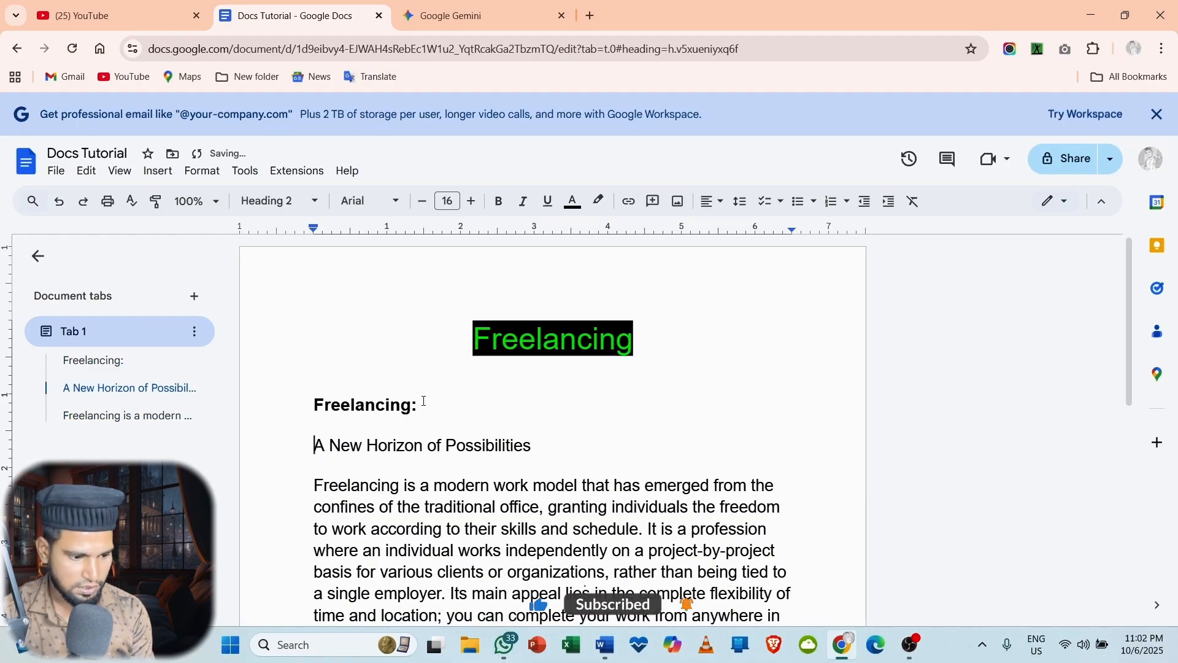
{"action": "left_click_drag", "start_coordinate": [314, 405], "coordinate": [441, 417]}
{"action": "left_click", "coordinate": [447, 201]}
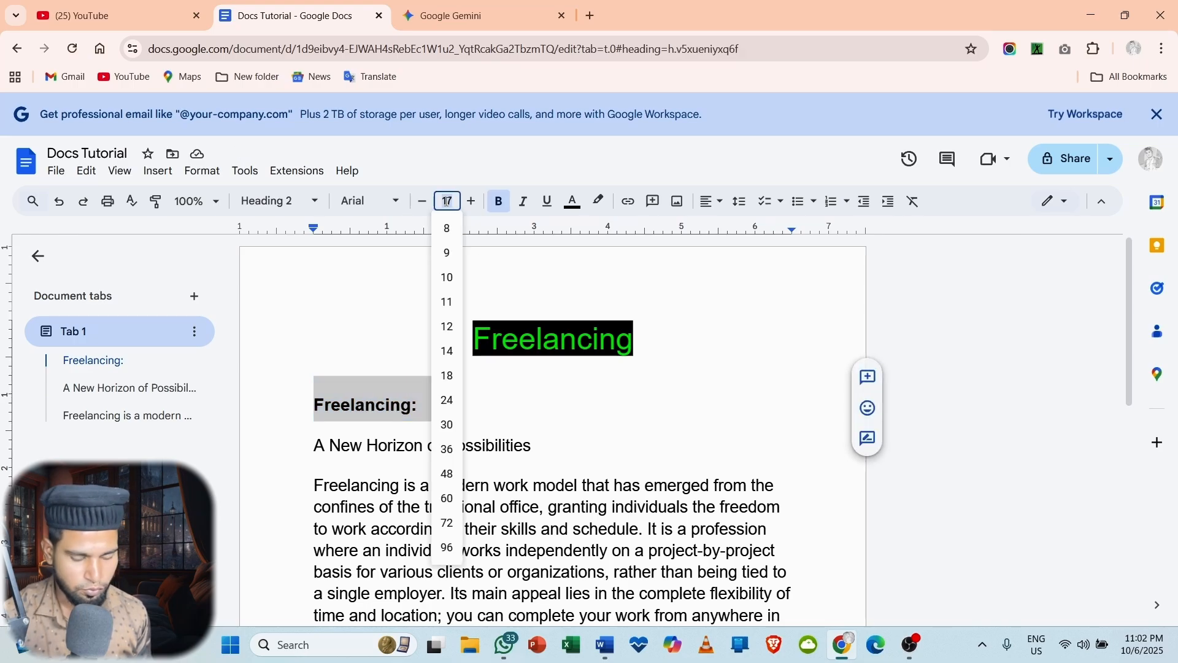
{"action": "key", "text": "Return"}
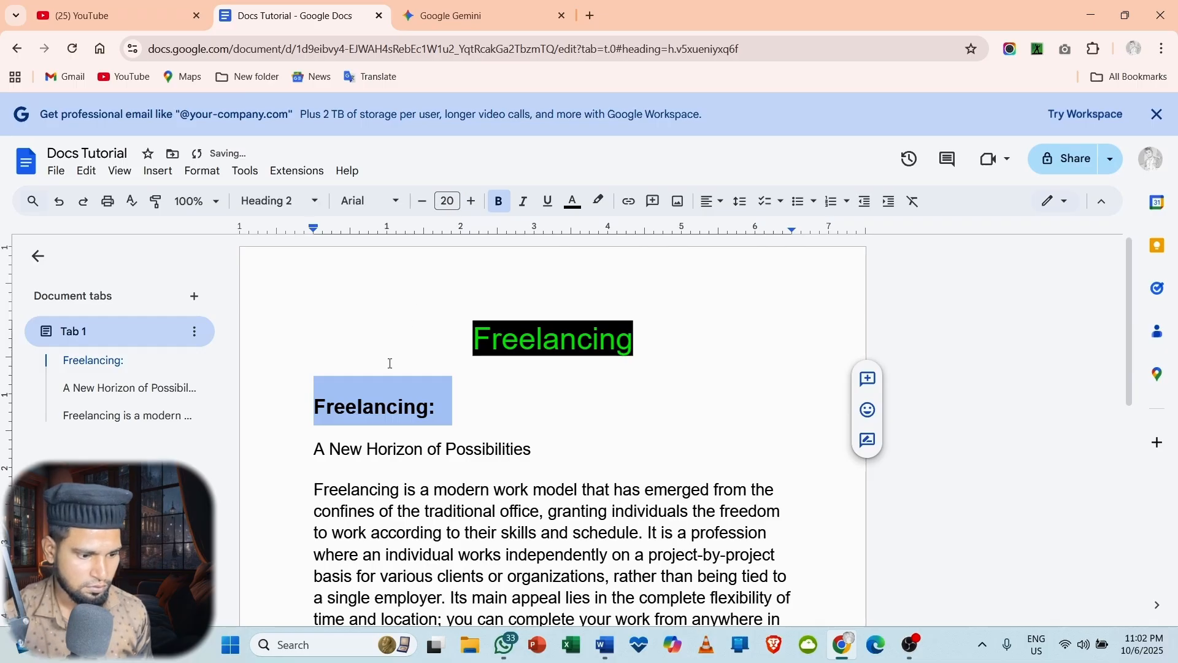
{"action": "left_click", "coordinate": [550, 204]}
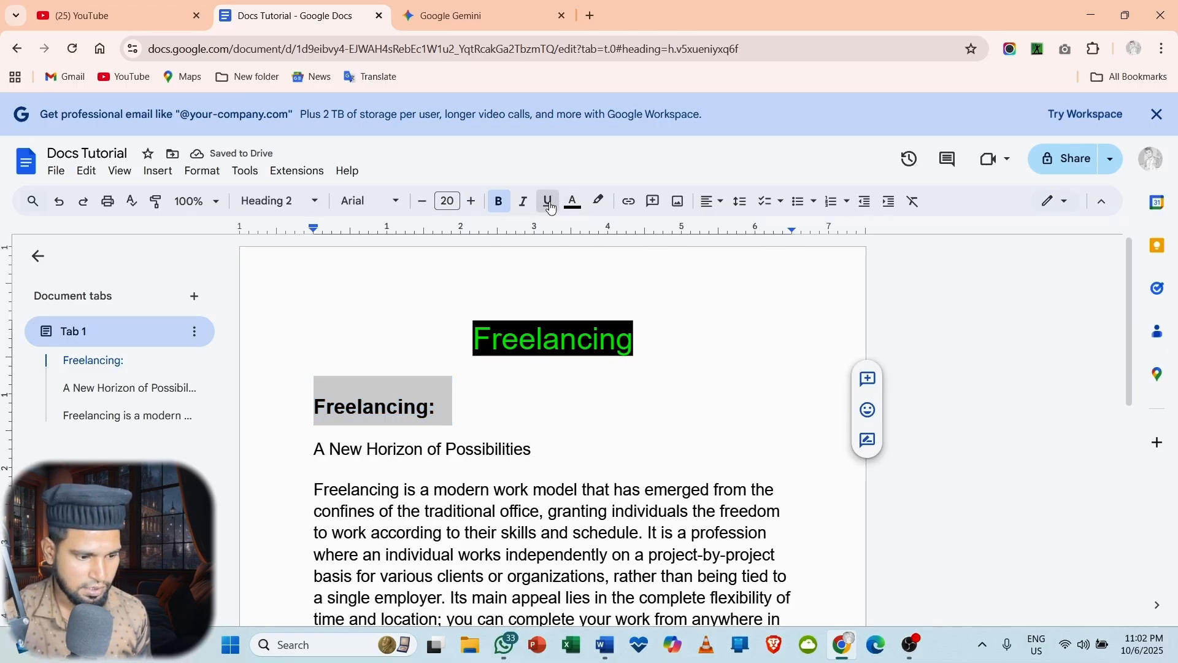
{"action": "left_click", "coordinate": [525, 345]}
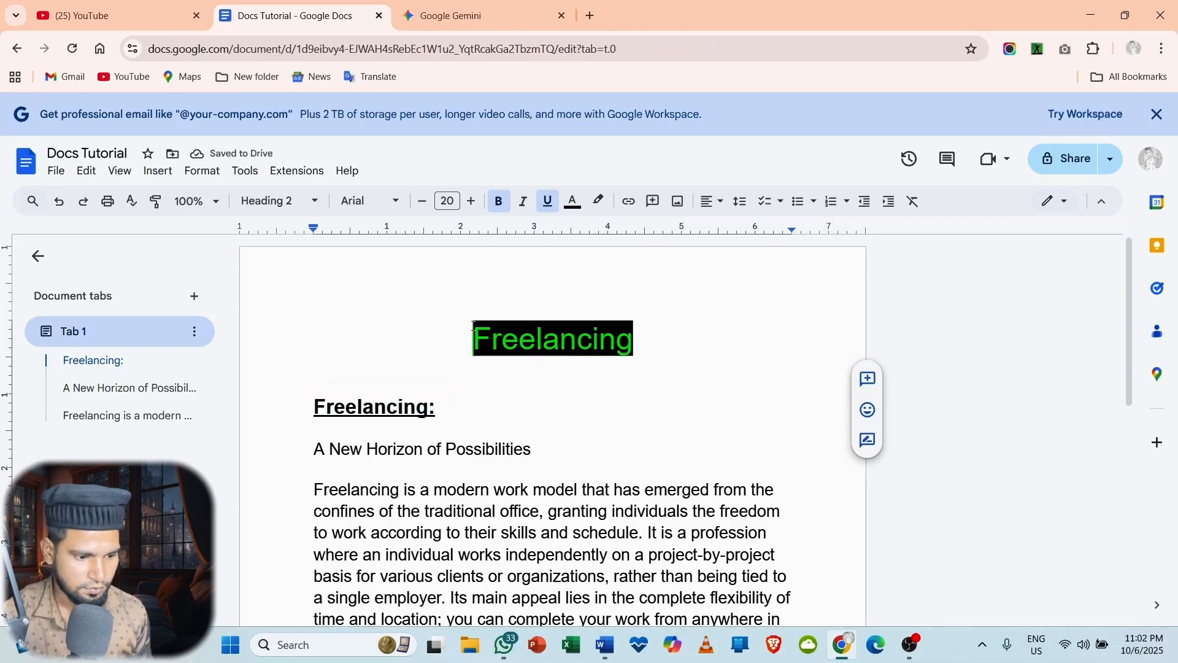
Step: Make the green "Freelancing" title bold and change its font to Impact
{"action": "left_click_drag", "start_coordinate": [474, 338], "coordinate": [632, 329]}
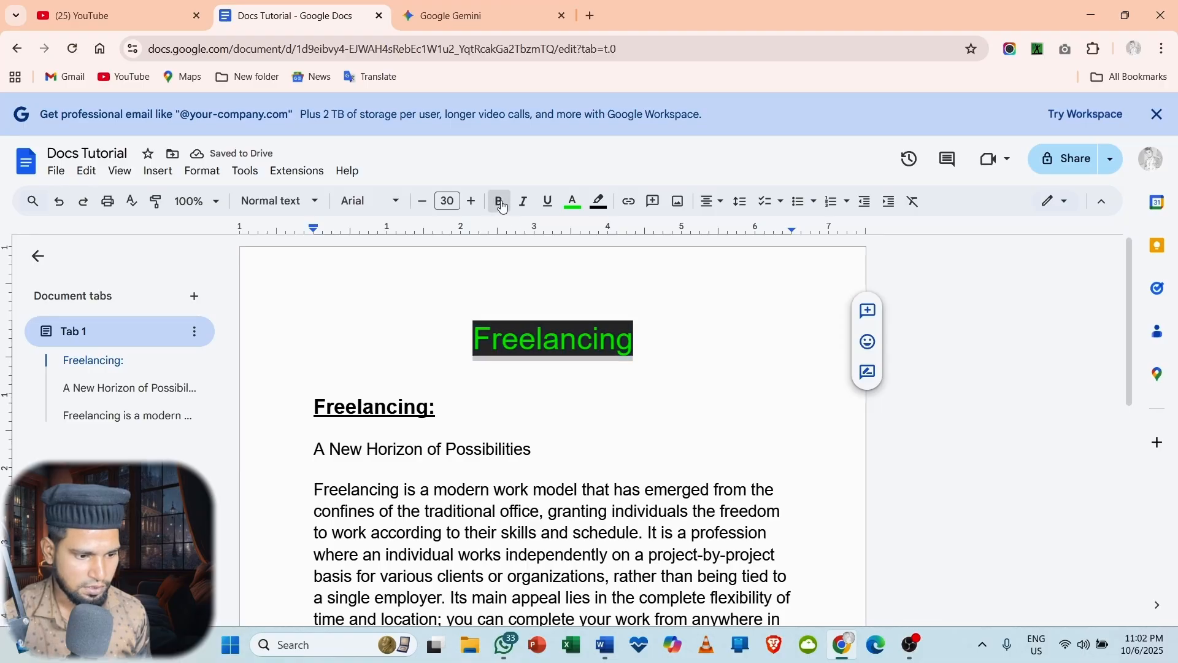
{"action": "key", "text": "ctrl+b"}
{"action": "left_click", "coordinate": [762, 400]}
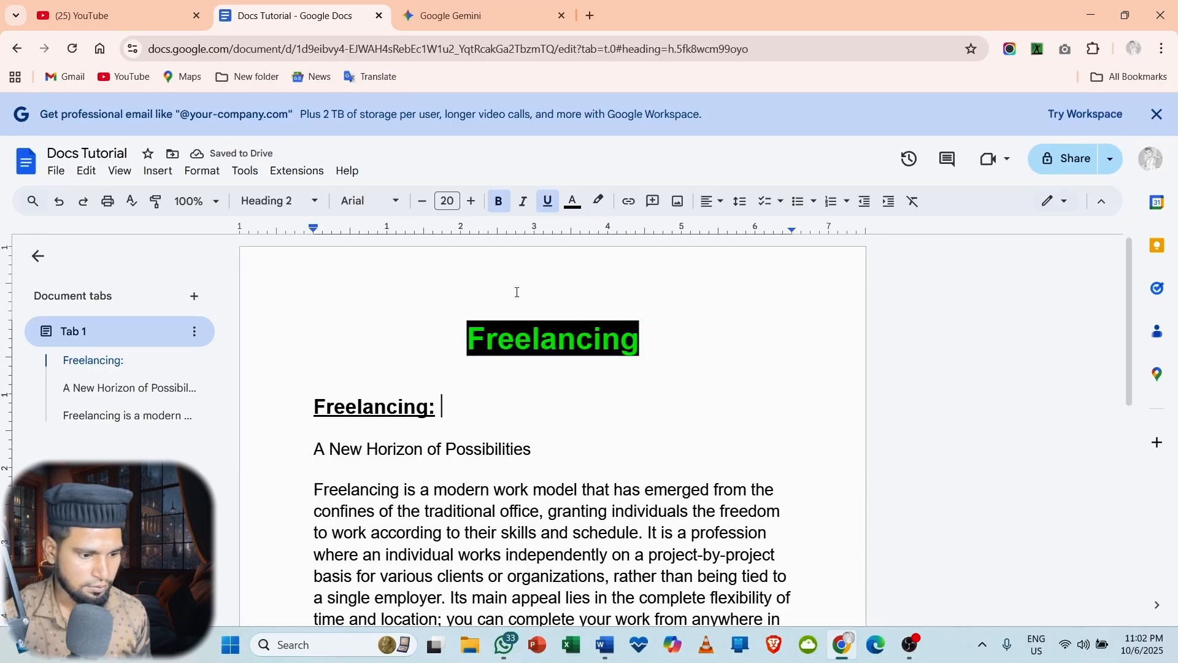
{"action": "left_click_drag", "start_coordinate": [469, 339], "coordinate": [650, 337]}
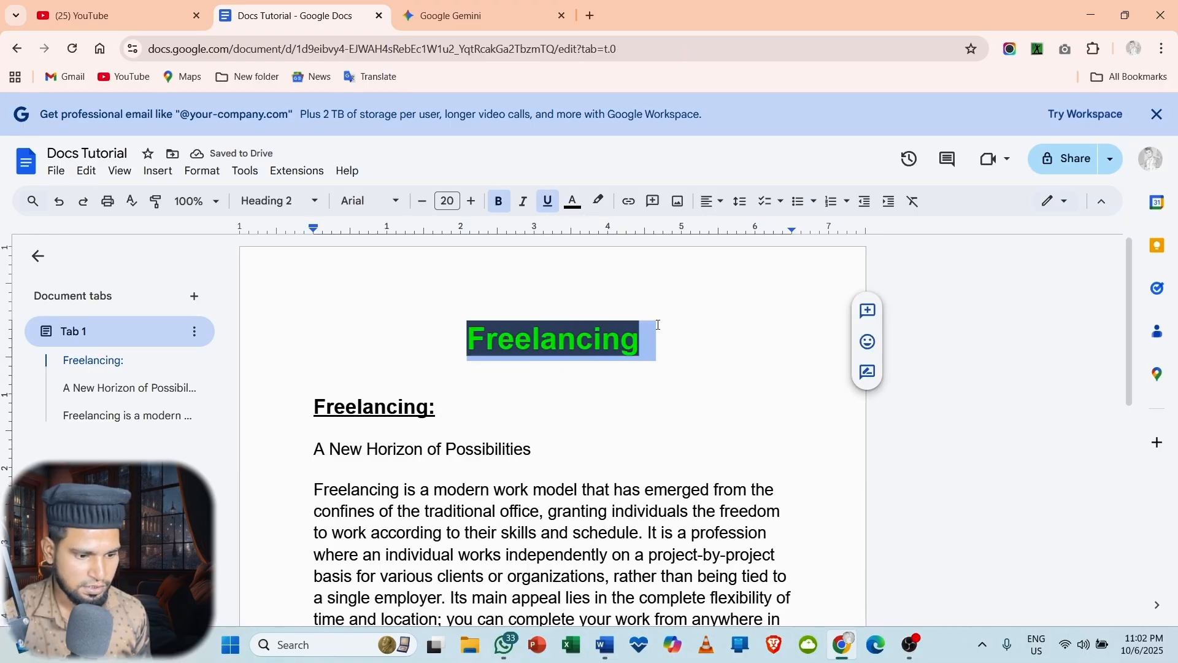
{"action": "left_click", "coordinate": [397, 206]}
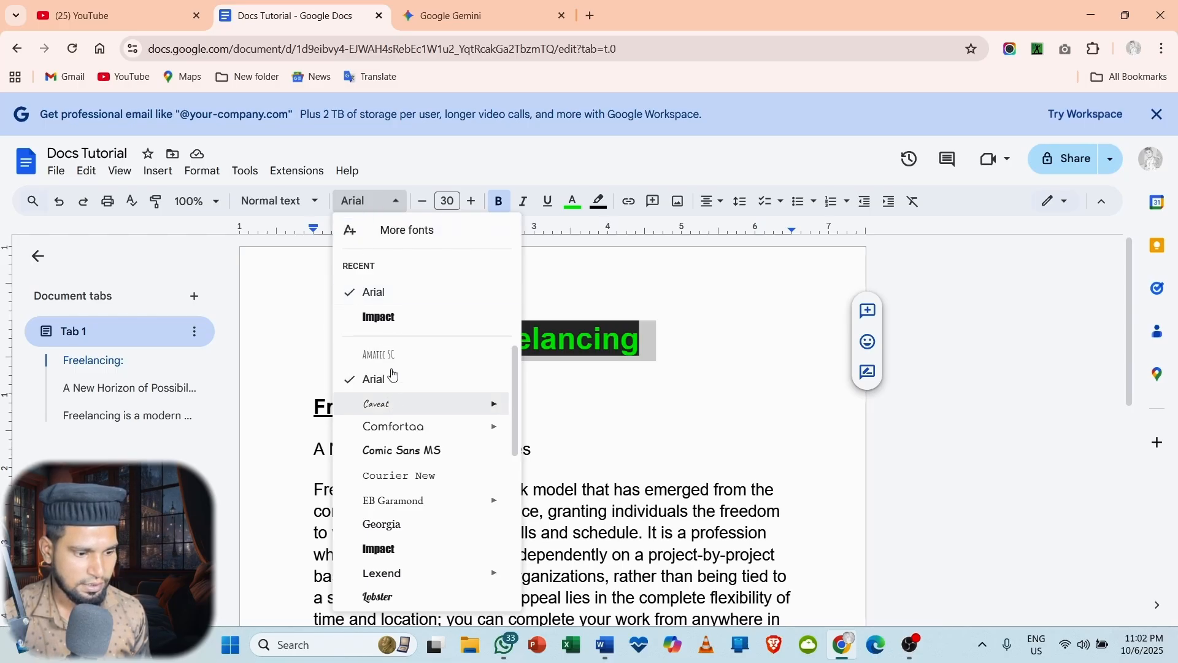
{"action": "left_click", "coordinate": [400, 317]}
{"action": "left_click", "coordinate": [778, 337]}
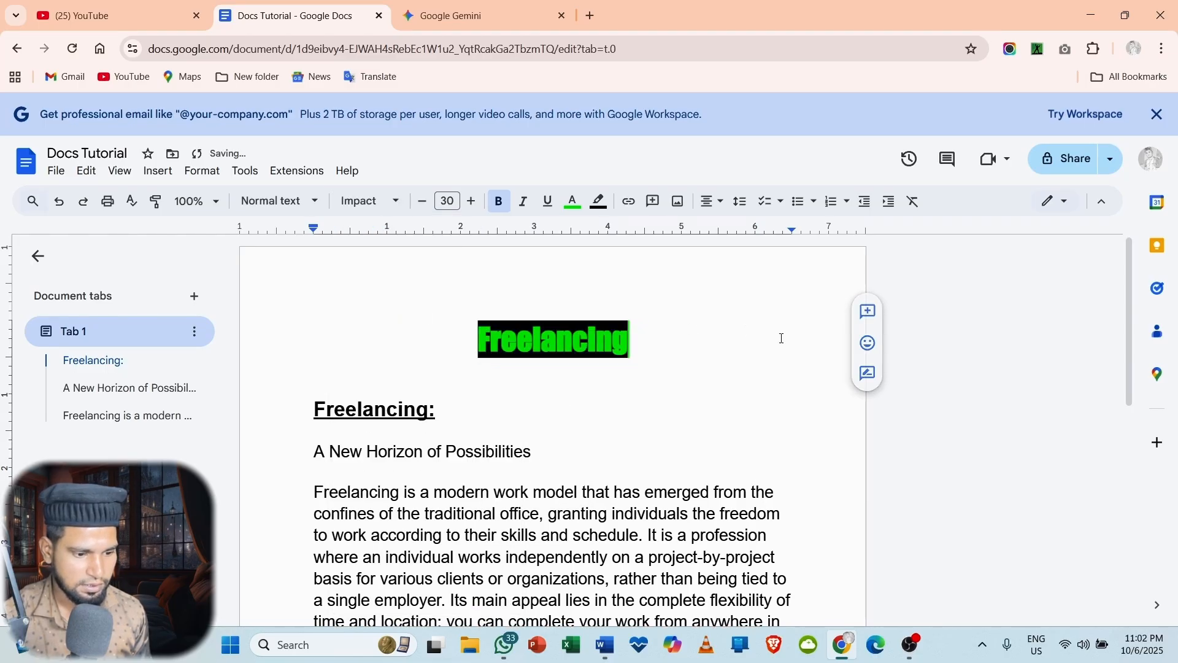
Step: Change the font of the underlined "Freelancing:" subheading to Lobster
{"action": "scroll", "coordinate": [660, 352], "scroll_direction": "down", "scroll_amount": 3}
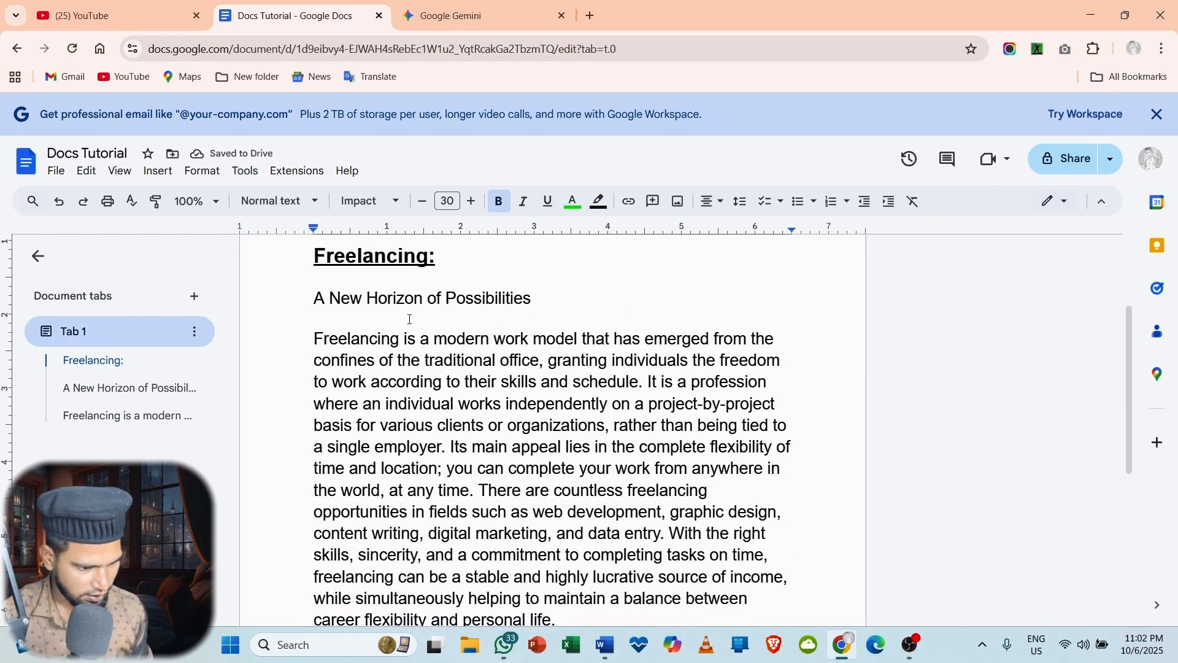
{"action": "scroll", "coordinate": [327, 373], "scroll_direction": "up", "scroll_amount": 3}
{"action": "left_click_drag", "start_coordinate": [311, 408], "coordinate": [482, 414]}
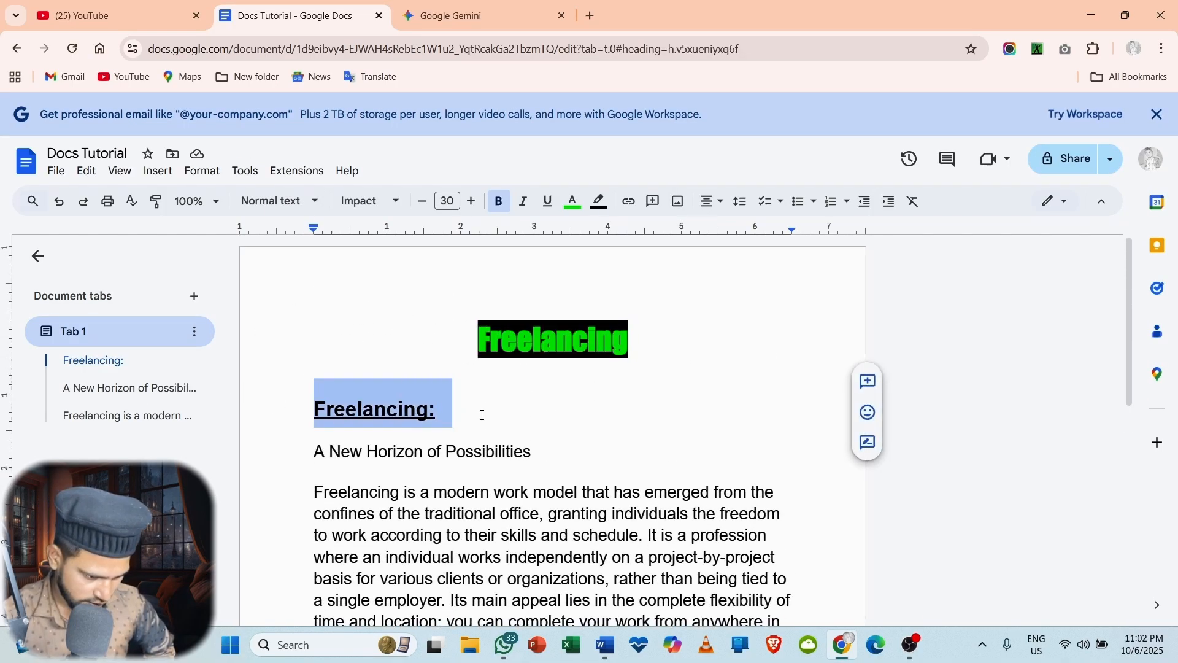
{"action": "left_click", "coordinate": [396, 210]}
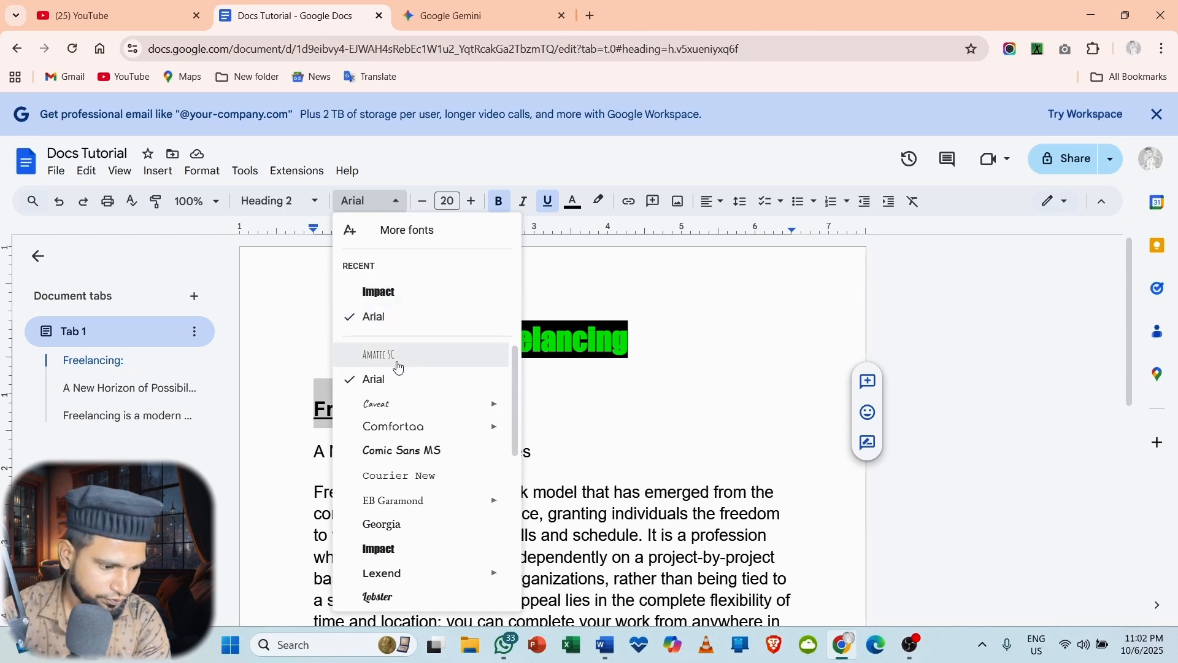
{"action": "scroll", "coordinate": [381, 429], "scroll_direction": "down", "scroll_amount": 3}
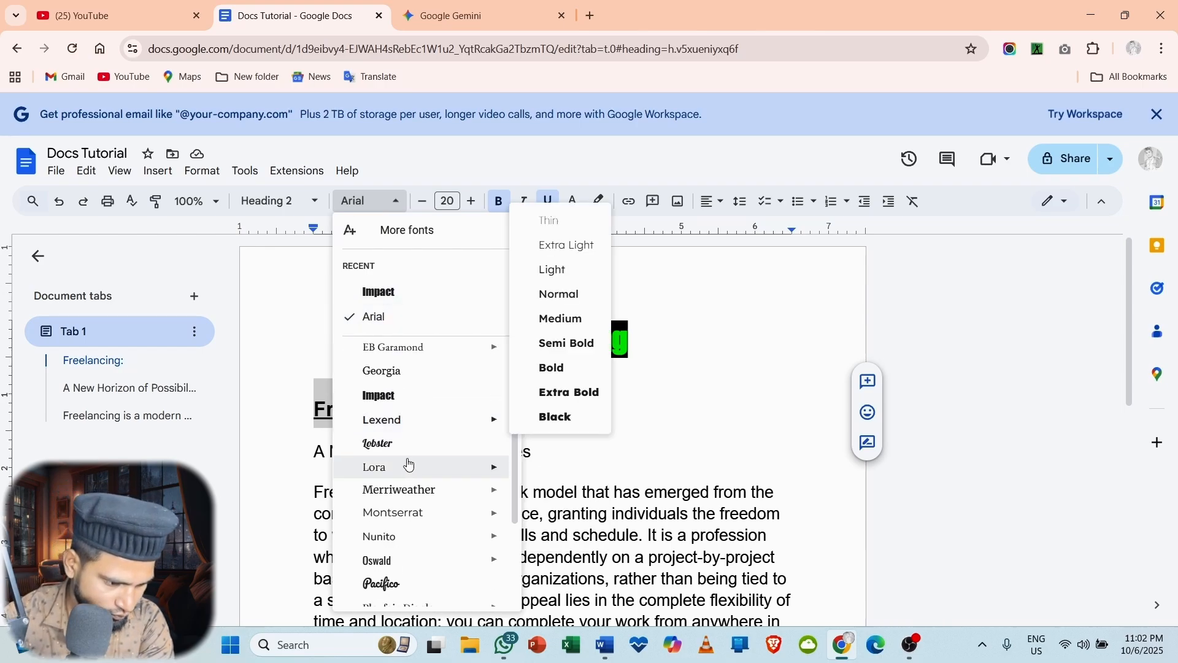
{"action": "left_click", "coordinate": [380, 443]}
{"action": "left_click", "coordinate": [550, 420]}
{"action": "scroll", "coordinate": [577, 387], "scroll_direction": "down", "scroll_amount": 1}
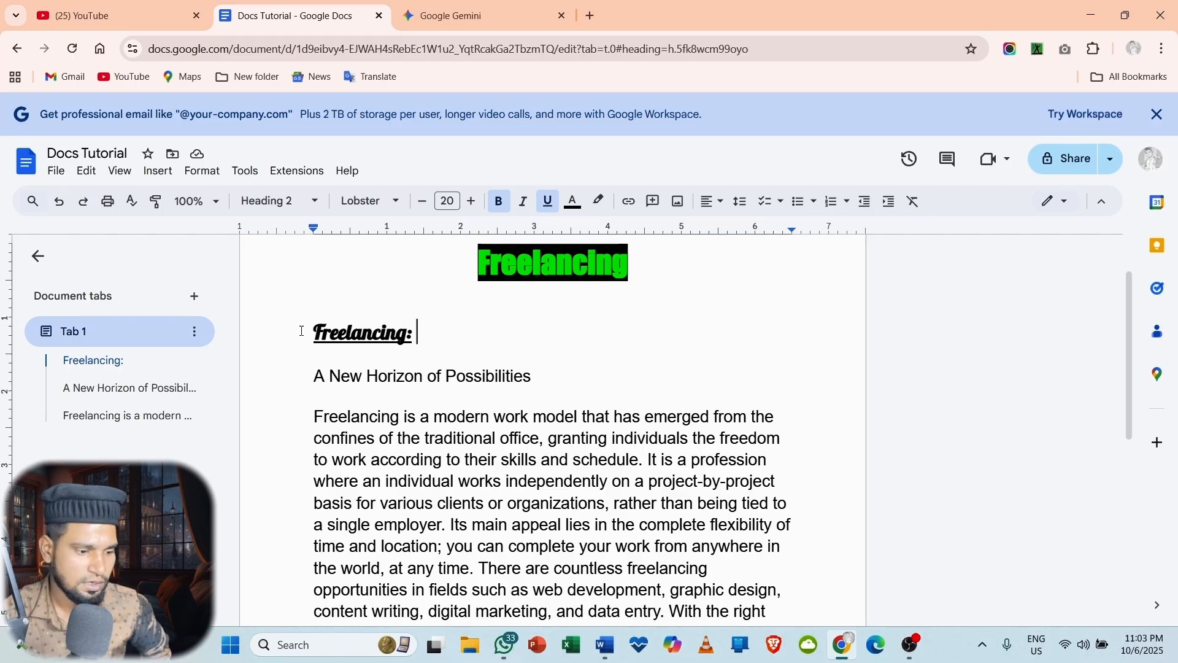
Step: Start inserting a link on the "Freelancing:" subheading, and copy the site address after opening freelancer.com in a new browser tab
{"action": "left_click_drag", "start_coordinate": [302, 331], "coordinate": [454, 337]}
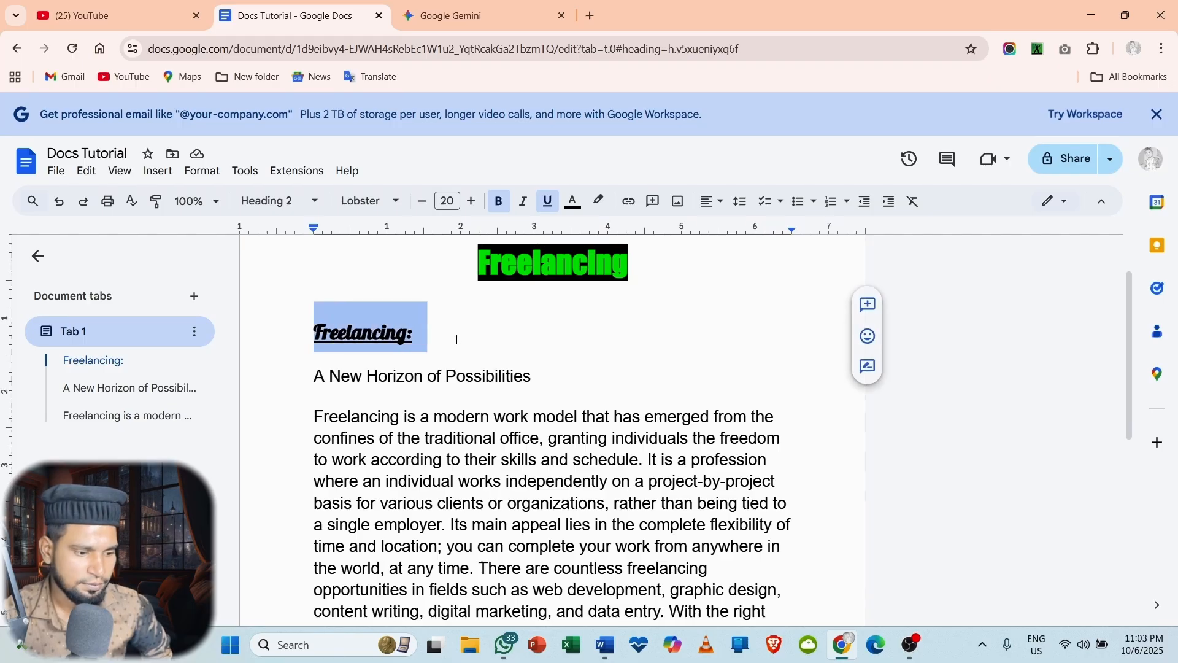
{"action": "left_click", "coordinate": [631, 210]}
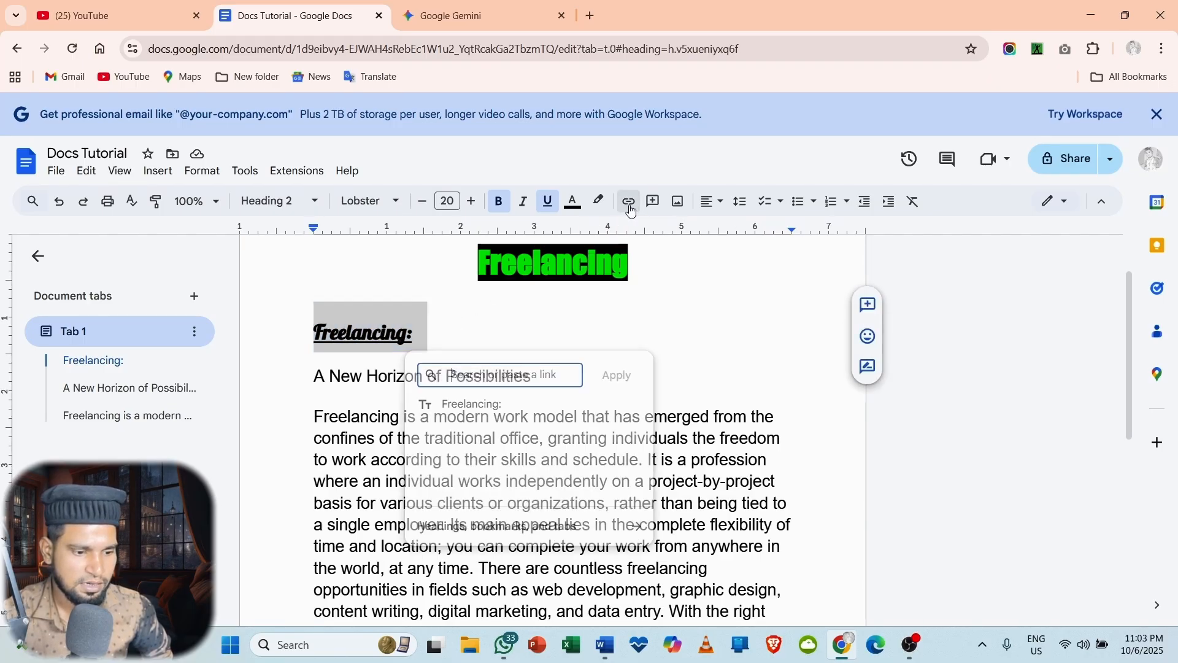
{"action": "left_click", "coordinate": [594, 18]}
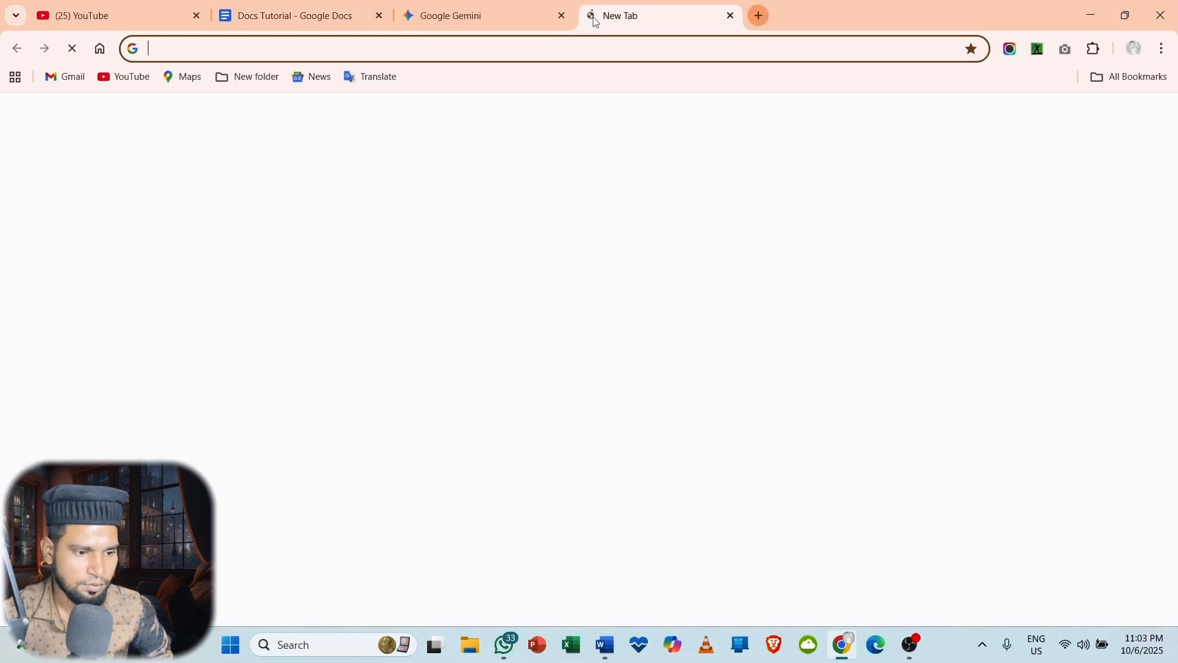
{"action": "left_click", "coordinate": [390, 48]}
{"action": "type", "text": "fr"}
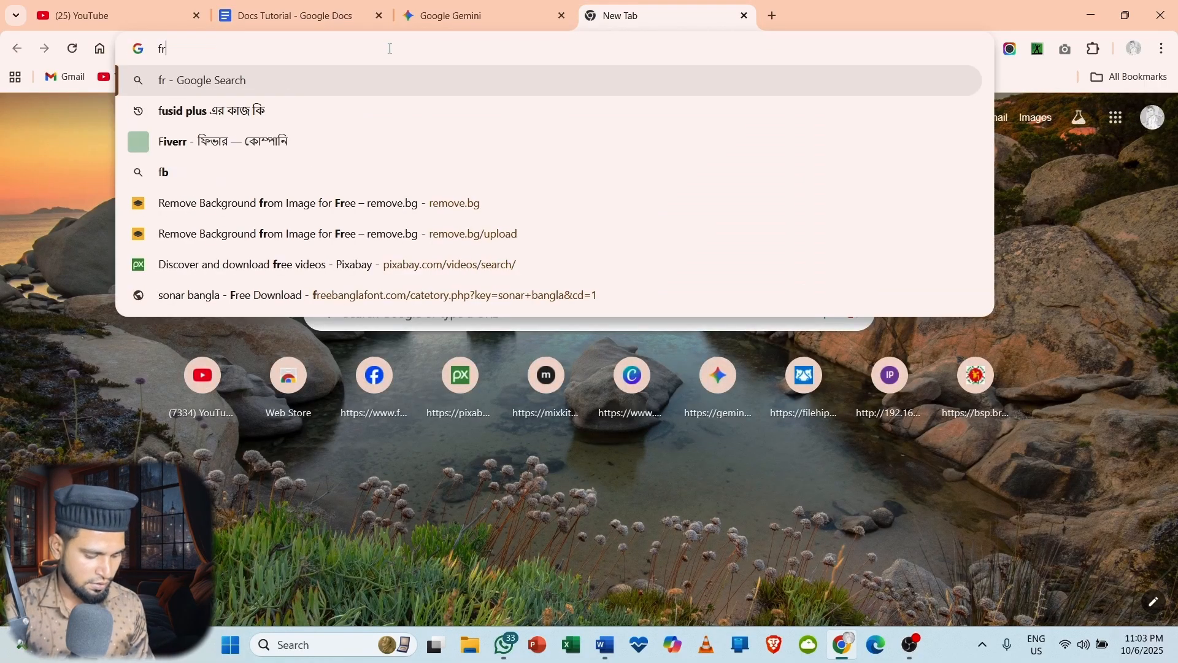
{"action": "type", "text": "eelance"}
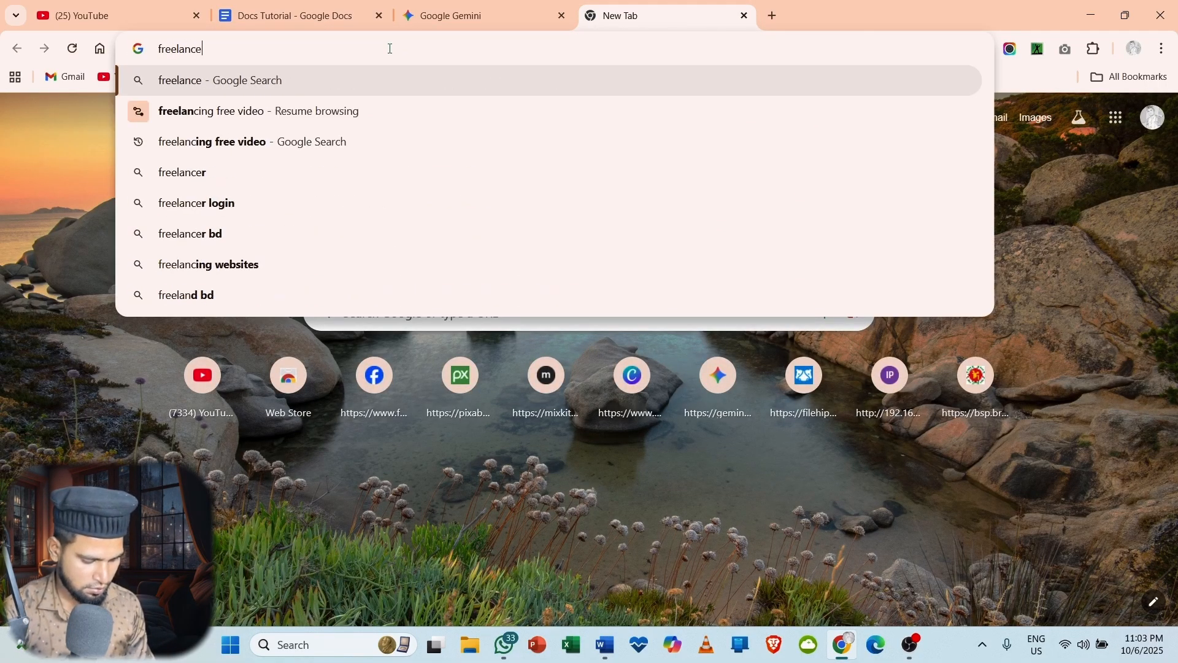
{"action": "type", "text": "r.com"}
{"action": "key", "text": "Return"}
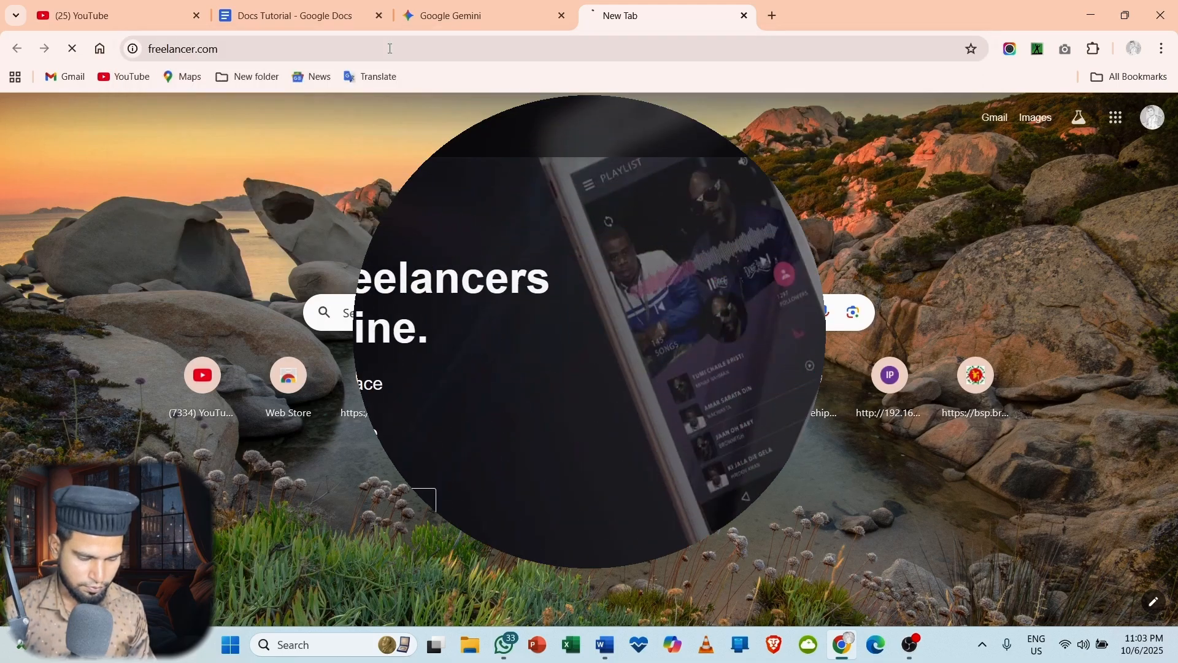
{"action": "left_click", "coordinate": [220, 49]}
{"action": "key", "text": "ctrl+c"}
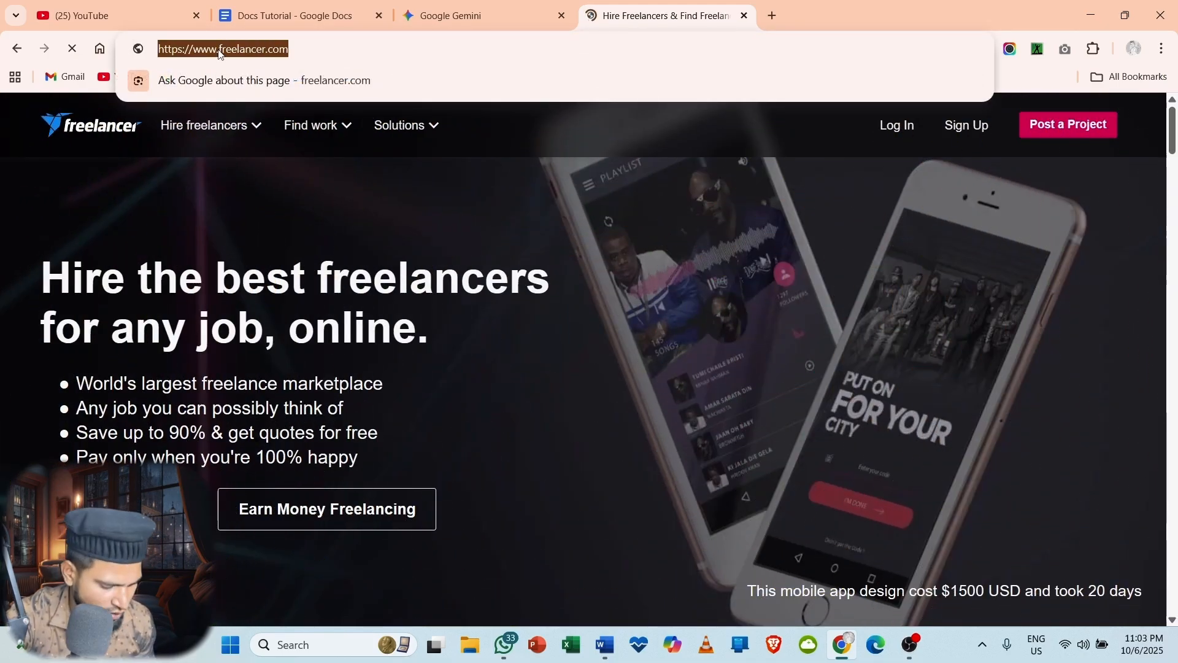
Step: Back in the Docs Tutorial document, link "Freelancing:" to the copied freelancer.com address and check the link's preview
{"action": "left_click", "coordinate": [288, 16]}
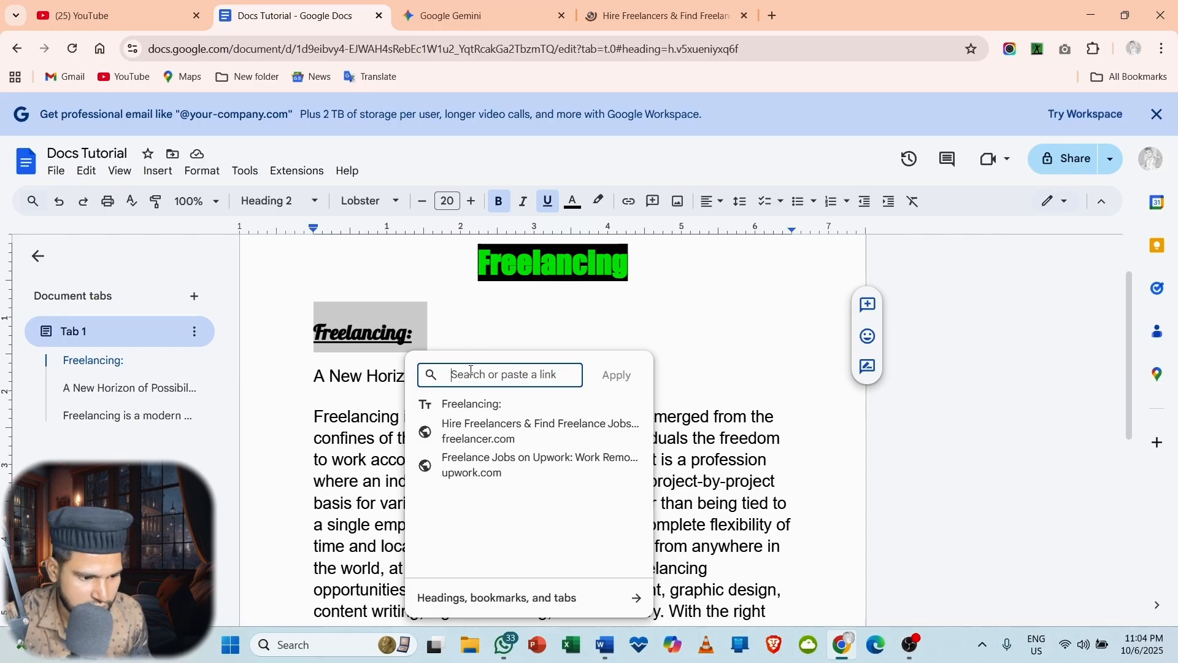
{"action": "key", "text": "ctrl+v"}
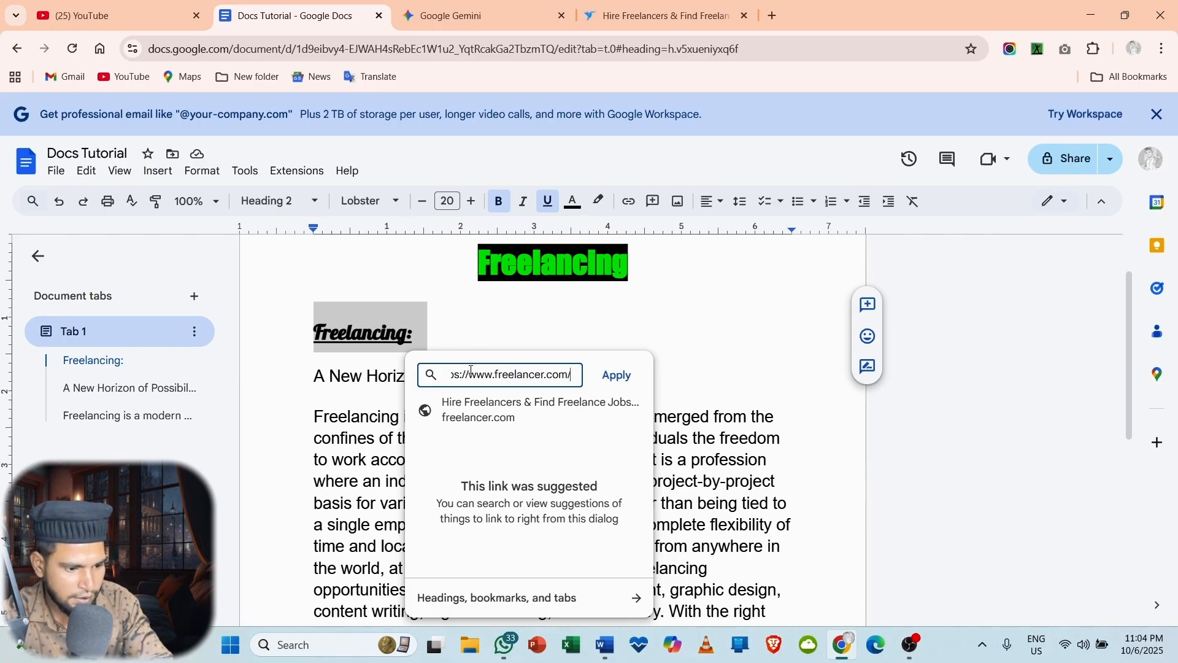
{"action": "left_click", "coordinate": [616, 375]}
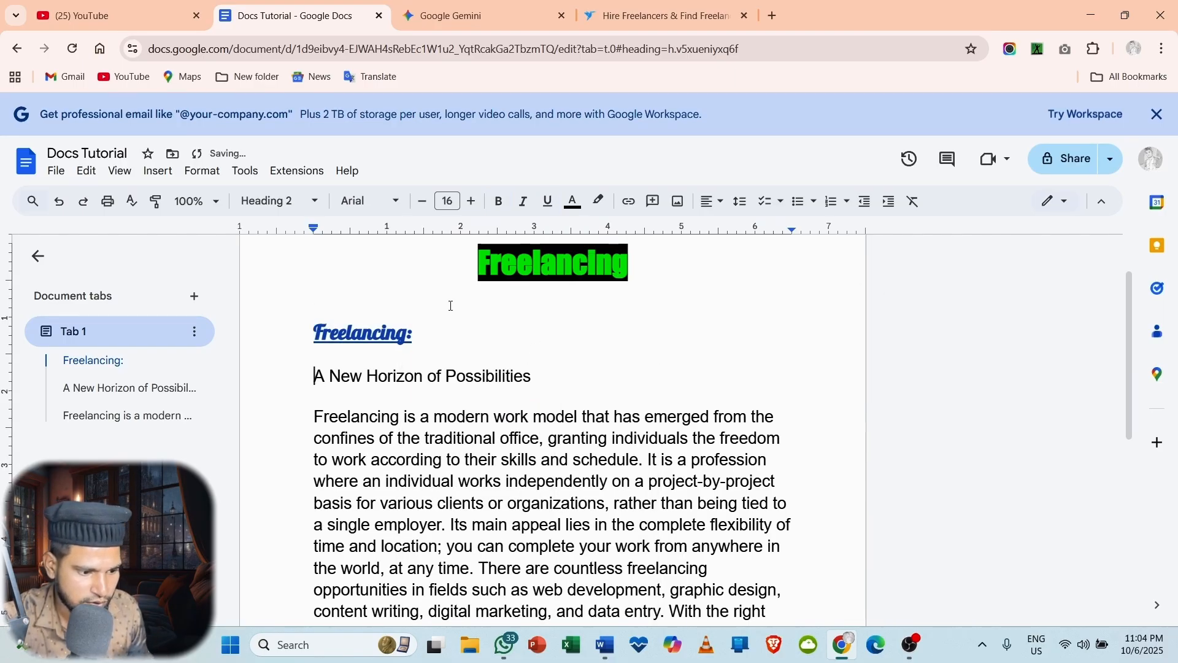
{"action": "left_click", "coordinate": [364, 333]}
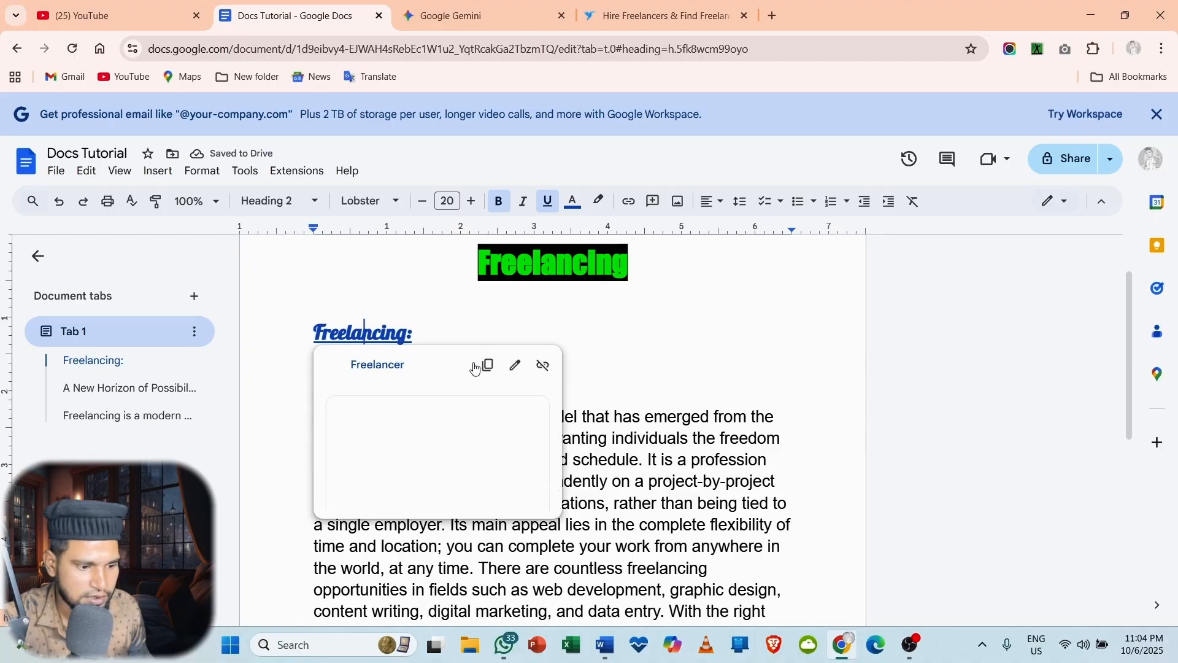
{"action": "double_click", "coordinate": [674, 344]}
{"action": "left_click", "coordinate": [670, 365]}
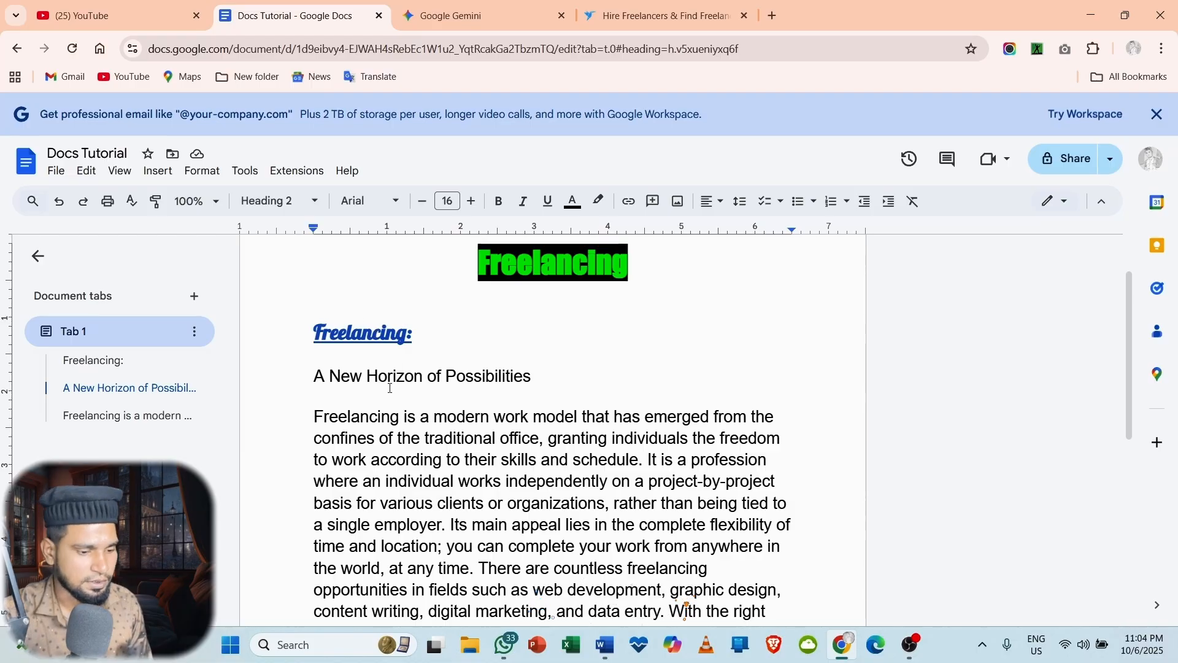
Step: Set the font of the "A New Horizon of Possibilities" line to Lobster
{"action": "left_click_drag", "start_coordinate": [314, 376], "coordinate": [561, 379]}
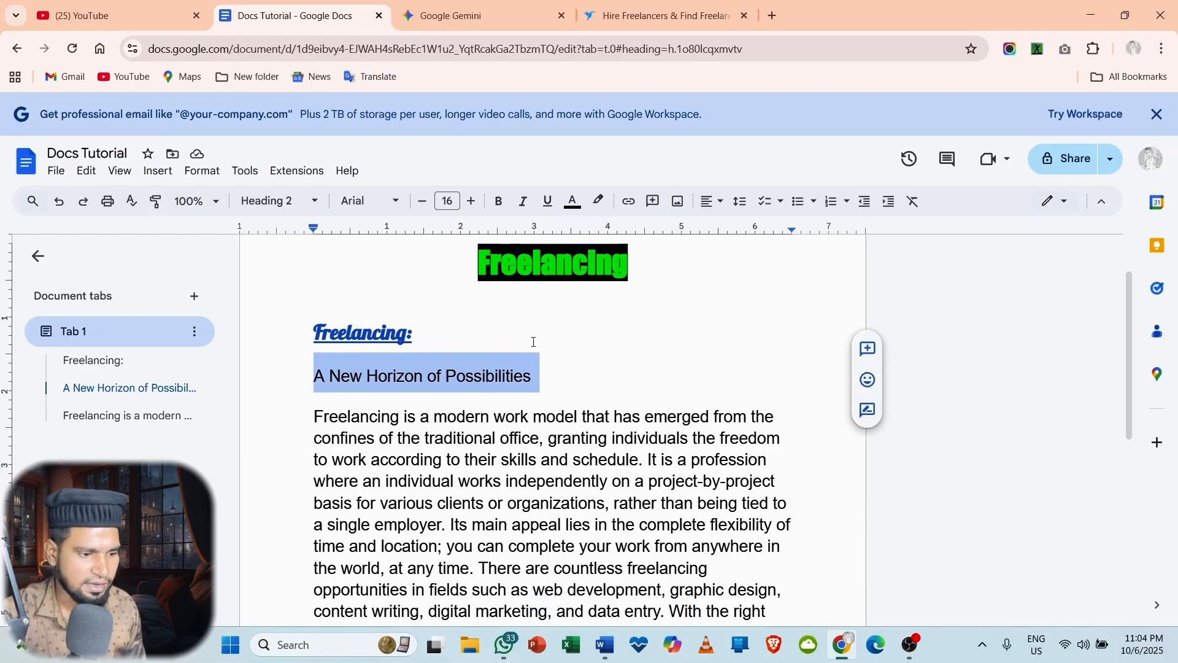
{"action": "left_click", "coordinate": [392, 201]}
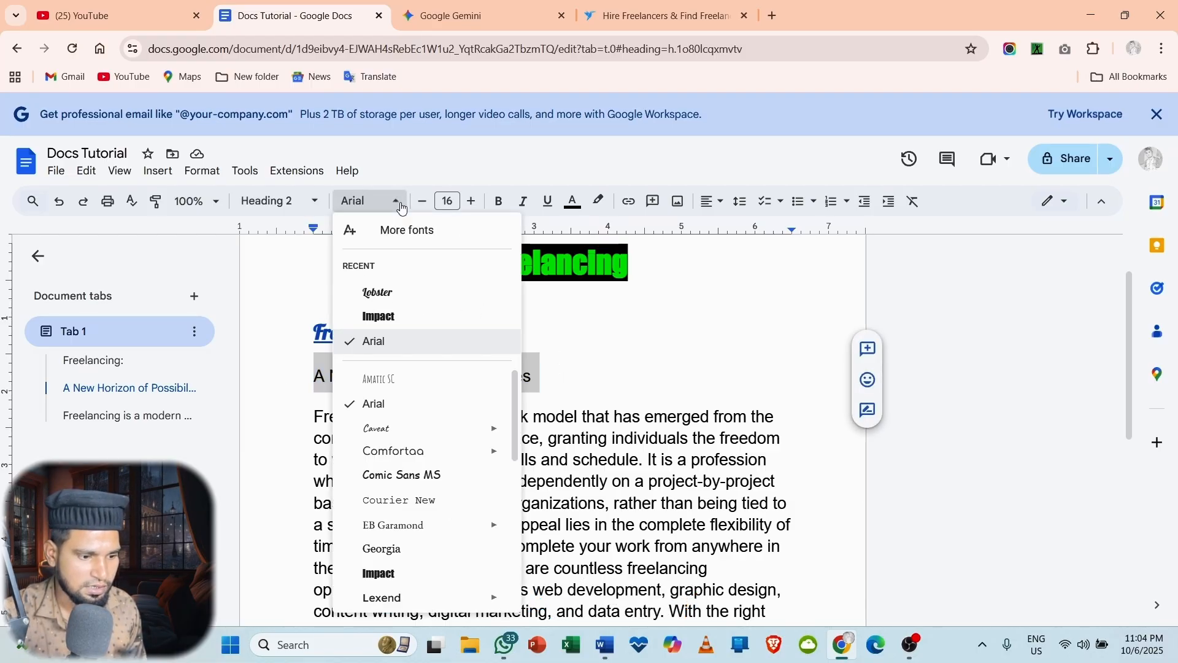
{"action": "left_click", "coordinate": [398, 295]}
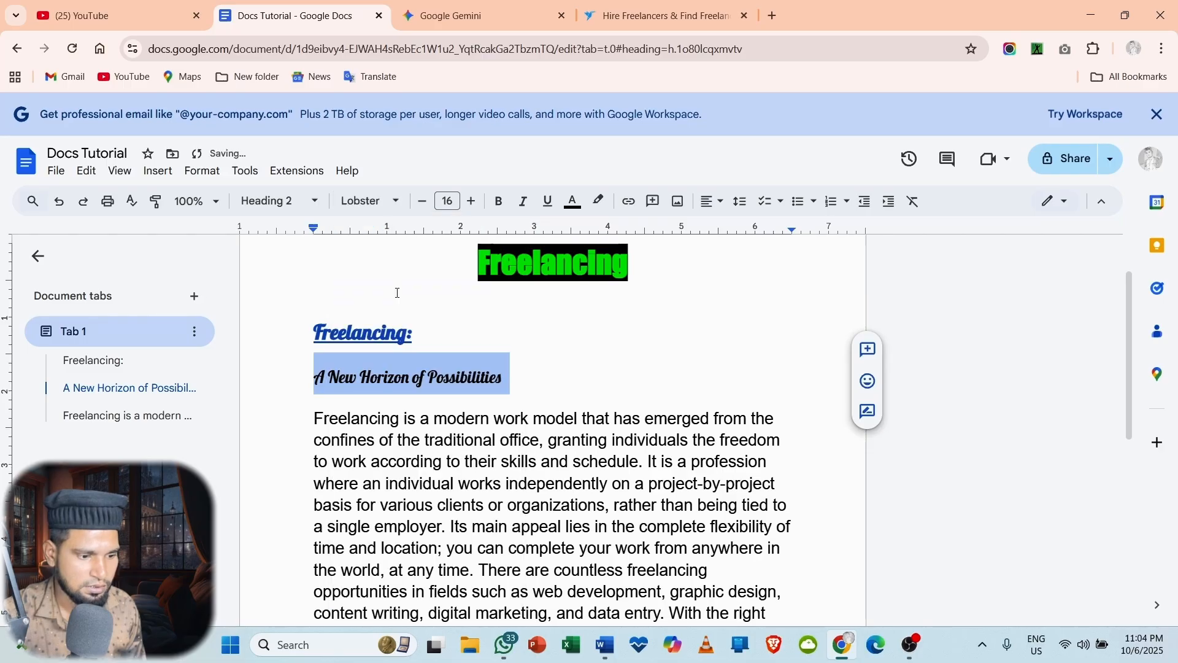
Step: Set the font size of the body paragraph under "A New Horizon of Possibilities" to 10
{"action": "left_click", "coordinate": [546, 343]}
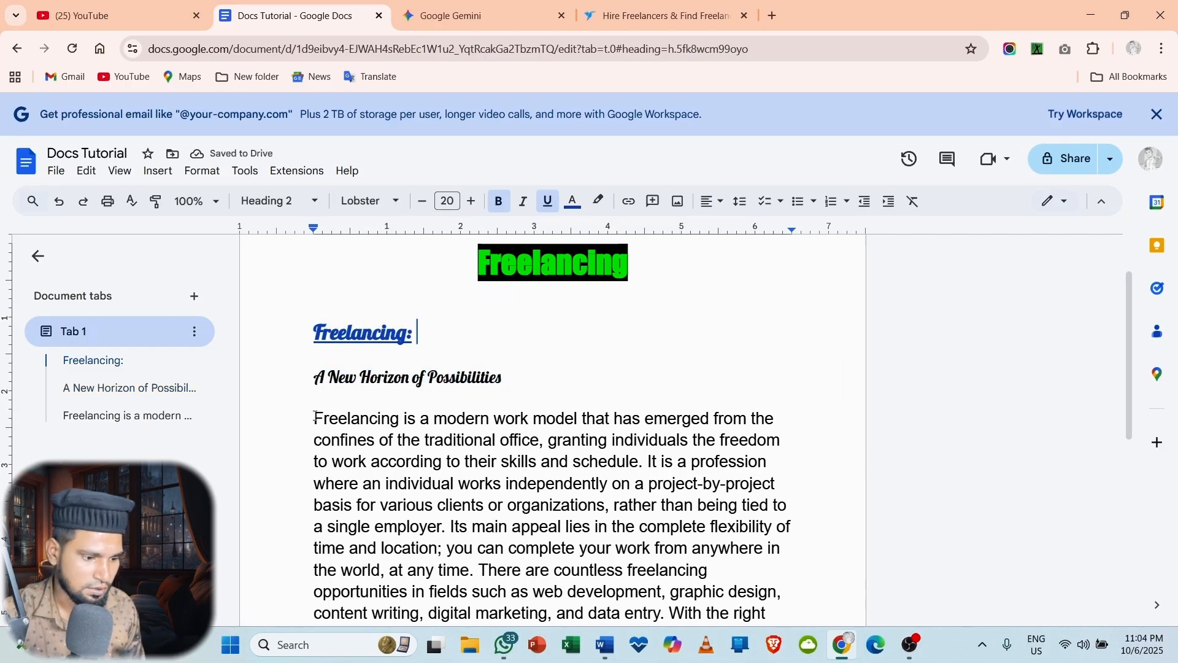
{"action": "left_click_drag", "start_coordinate": [316, 417], "coordinate": [599, 475]}
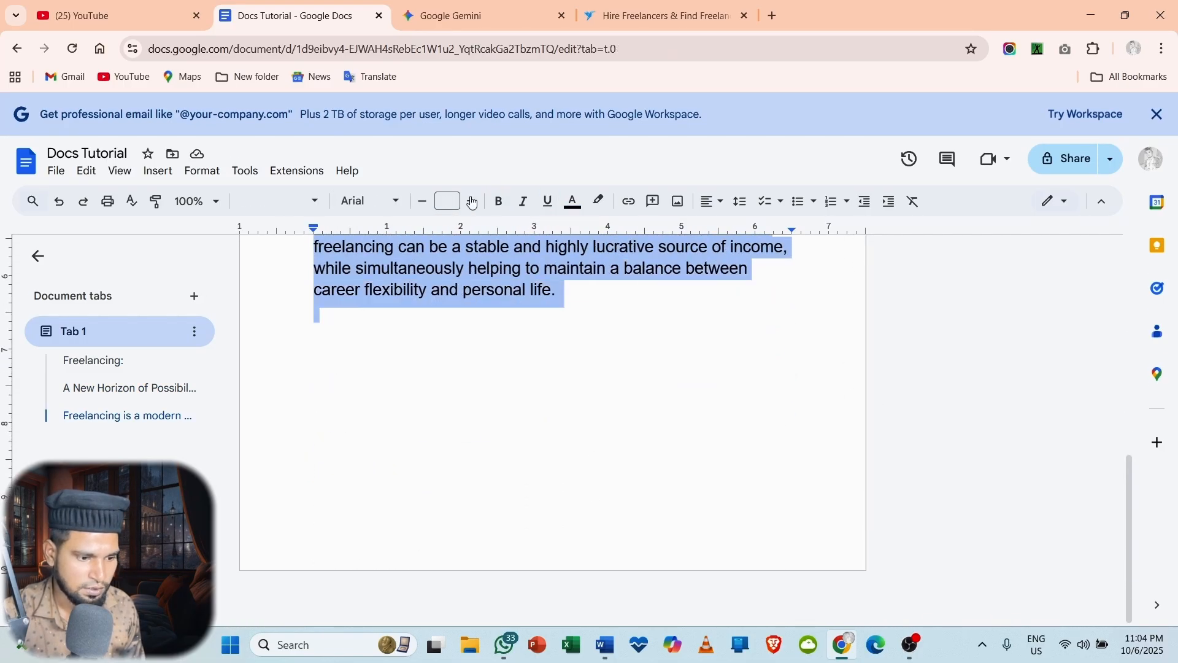
{"action": "left_click", "coordinate": [448, 202]}
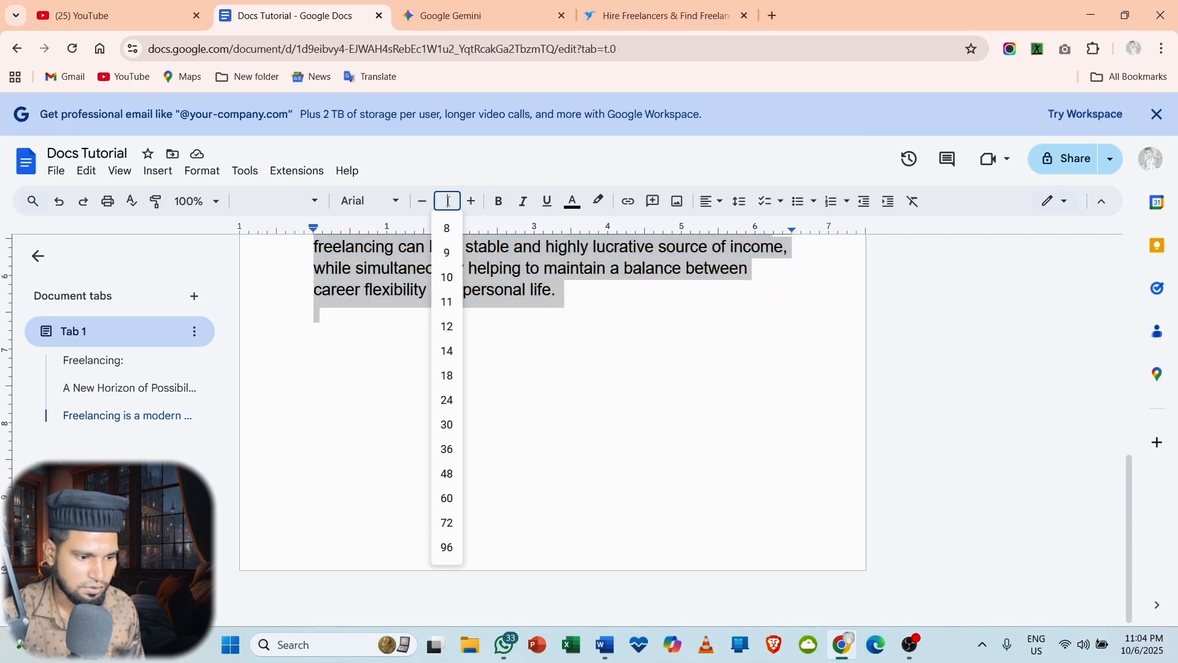
{"action": "left_click", "coordinate": [449, 279]}
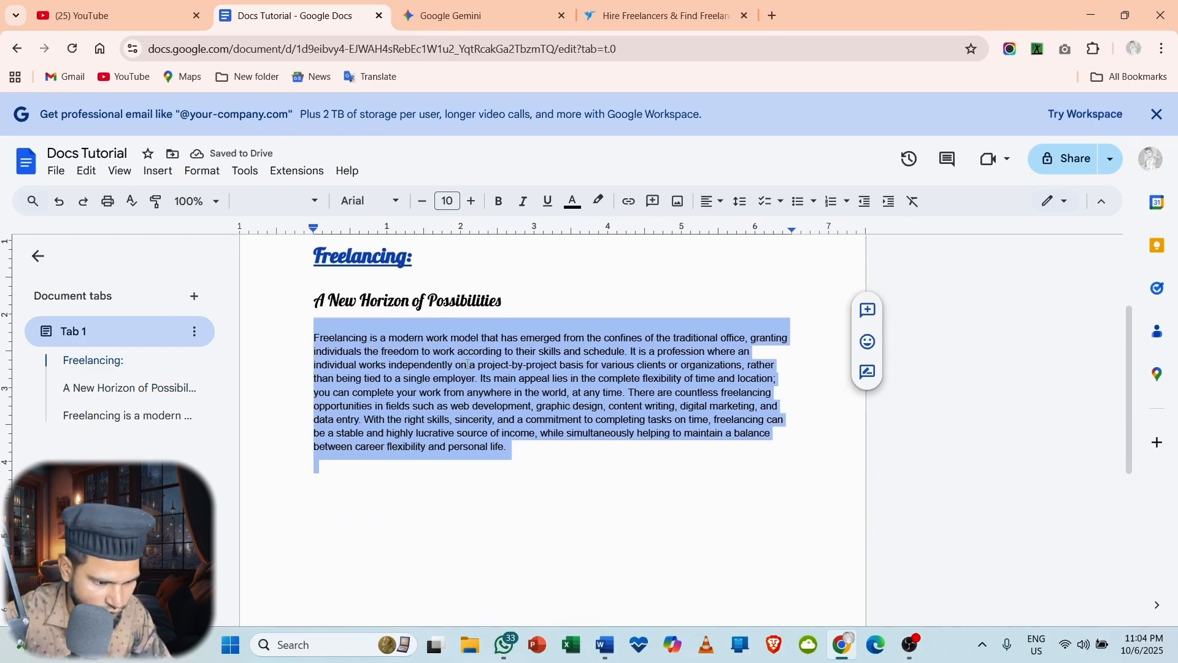
Step: Change the font of the body paragraph to Times New Roman
{"action": "left_click", "coordinate": [389, 200]}
{"action": "scroll", "coordinate": [428, 460], "scroll_direction": "down", "scroll_amount": 5}
{"action": "mouse_move", "coordinate": [427, 462]}
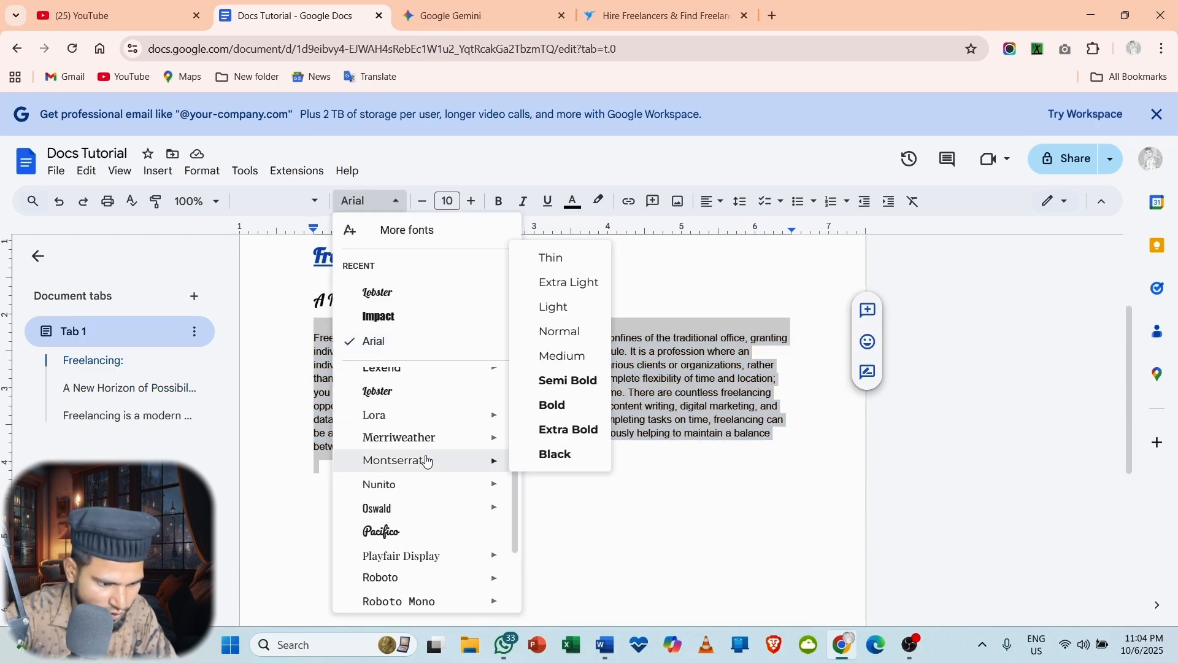
{"action": "scroll", "coordinate": [421, 544], "scroll_direction": "down", "scroll_amount": 3}
{"action": "left_click", "coordinate": [421, 544]}
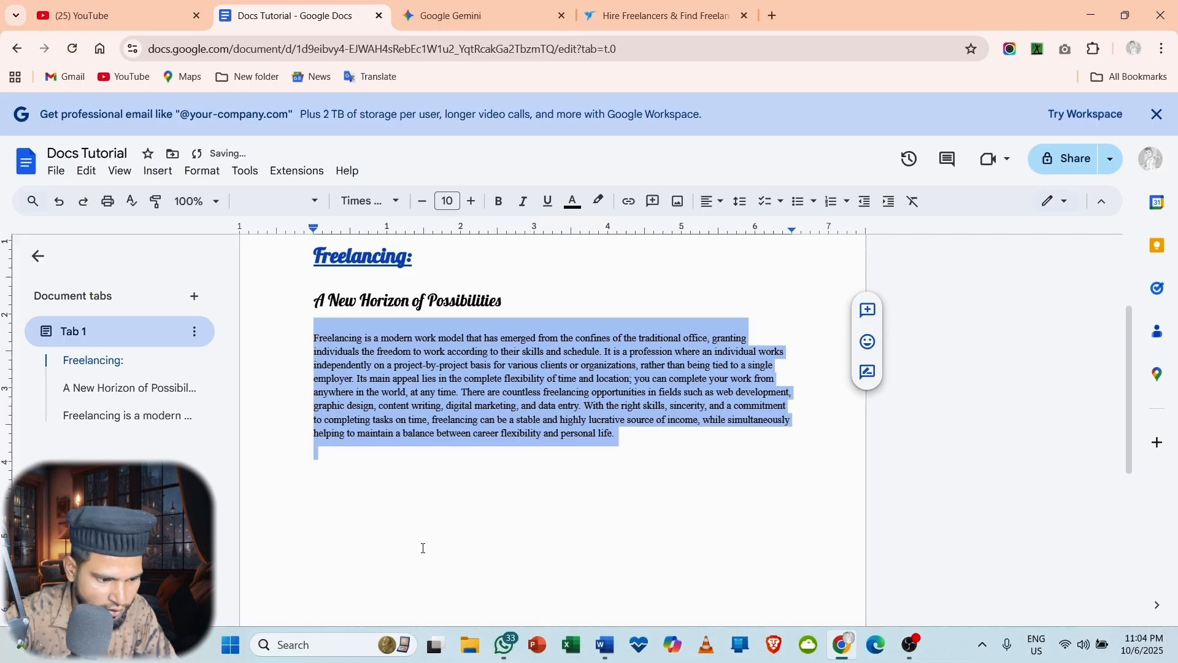
{"action": "left_click", "coordinate": [555, 497]}
{"action": "scroll", "coordinate": [528, 413], "scroll_direction": "up", "scroll_amount": 1}
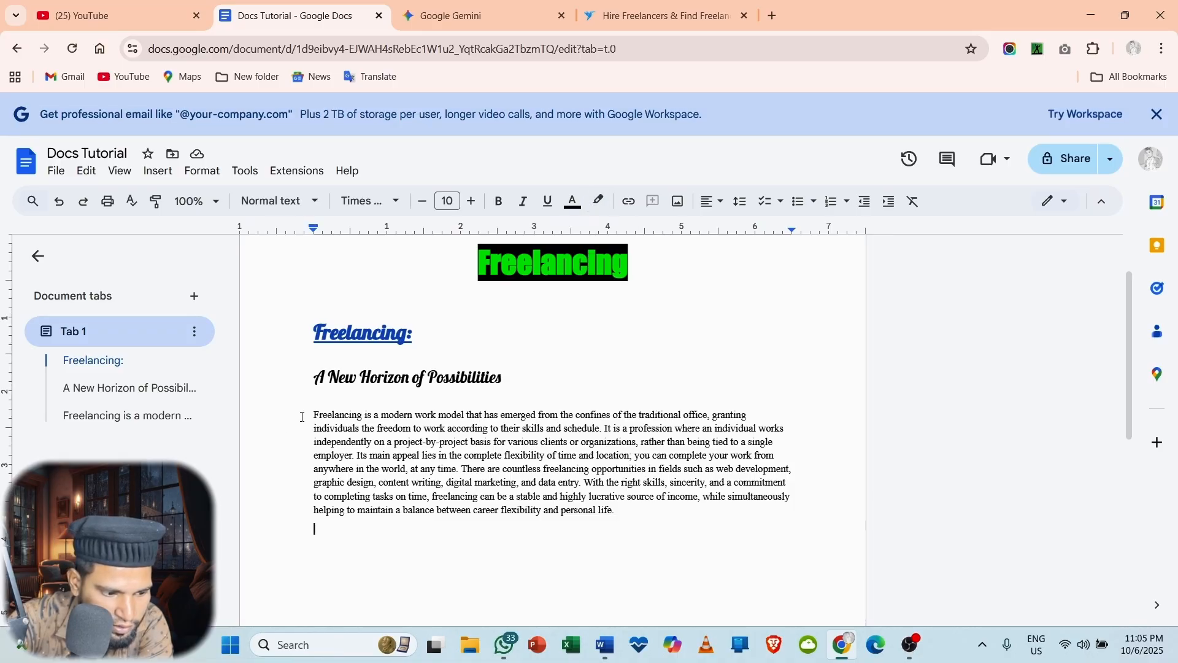
Step: Highlight the first word of the body paragraph, "Freelancing", in bright green
{"action": "left_click", "coordinate": [305, 413]}
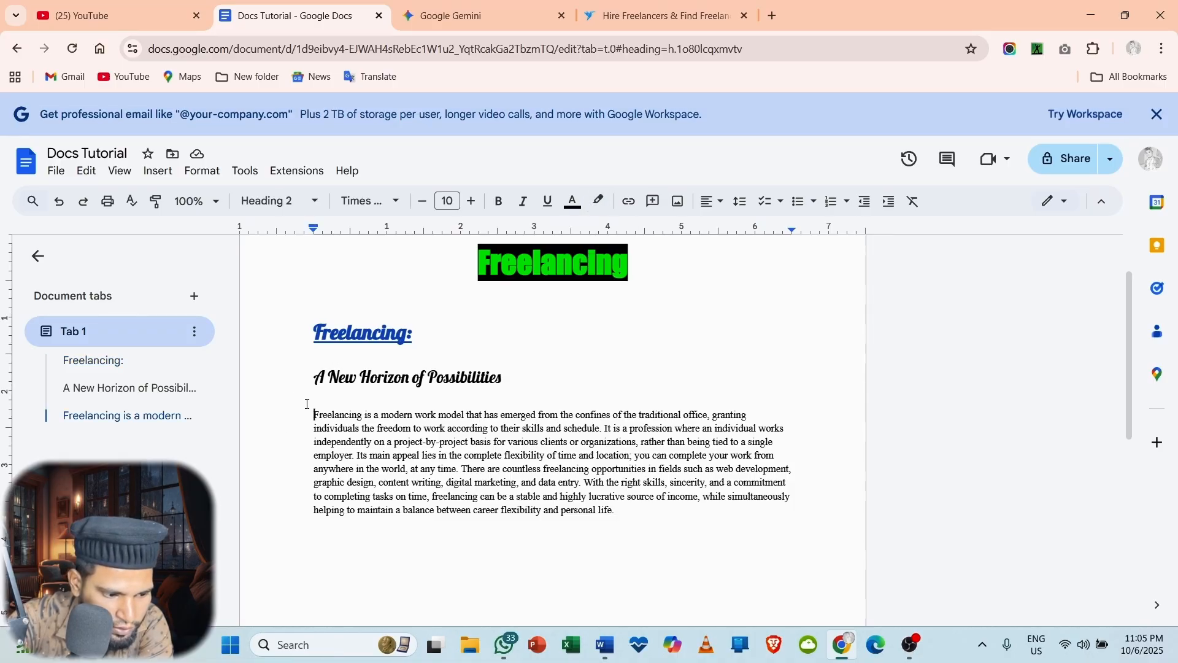
{"action": "left_click_drag", "start_coordinate": [314, 415], "coordinate": [364, 421]}
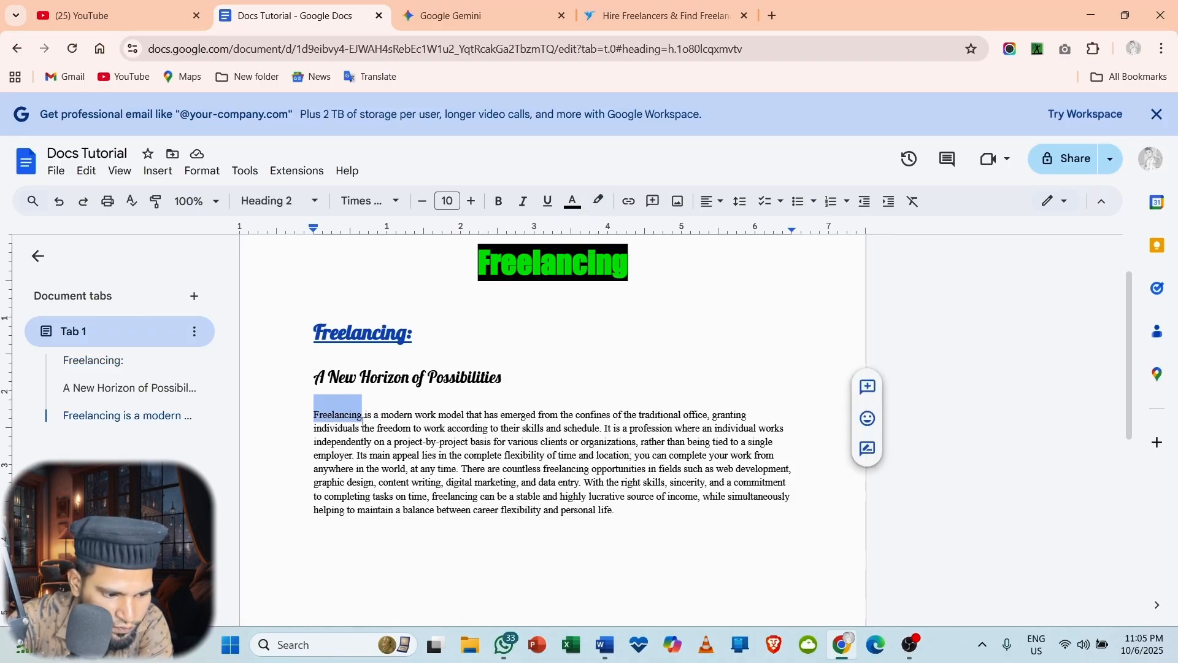
{"action": "left_click", "coordinate": [600, 203]}
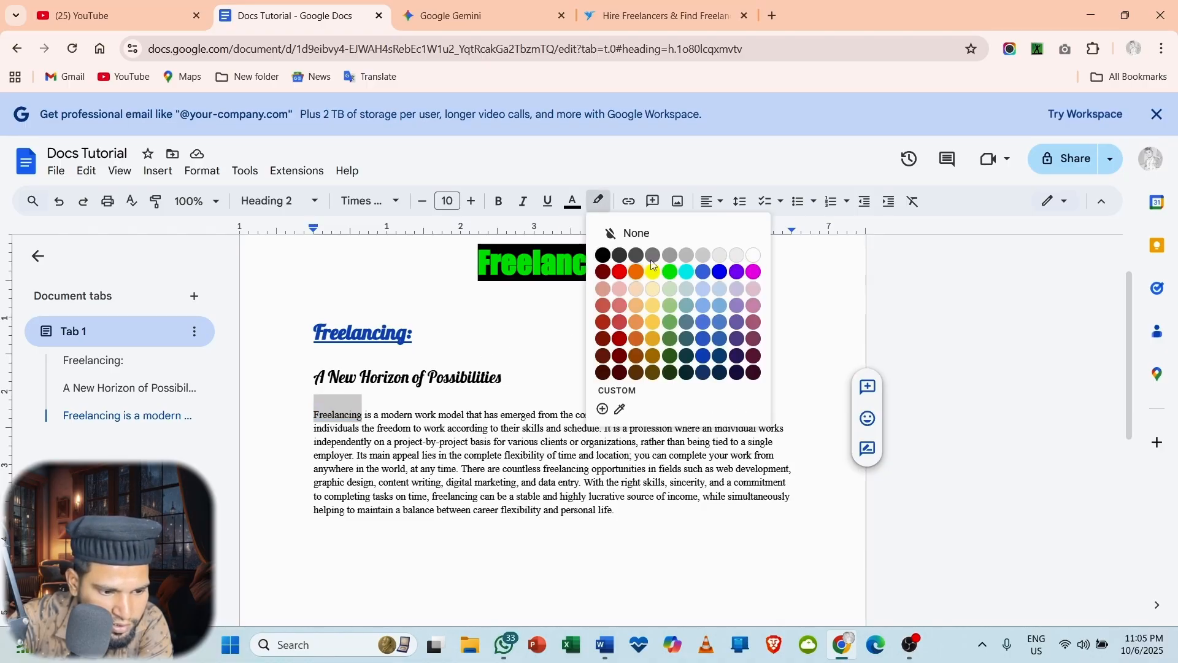
{"action": "left_click", "coordinate": [671, 271]}
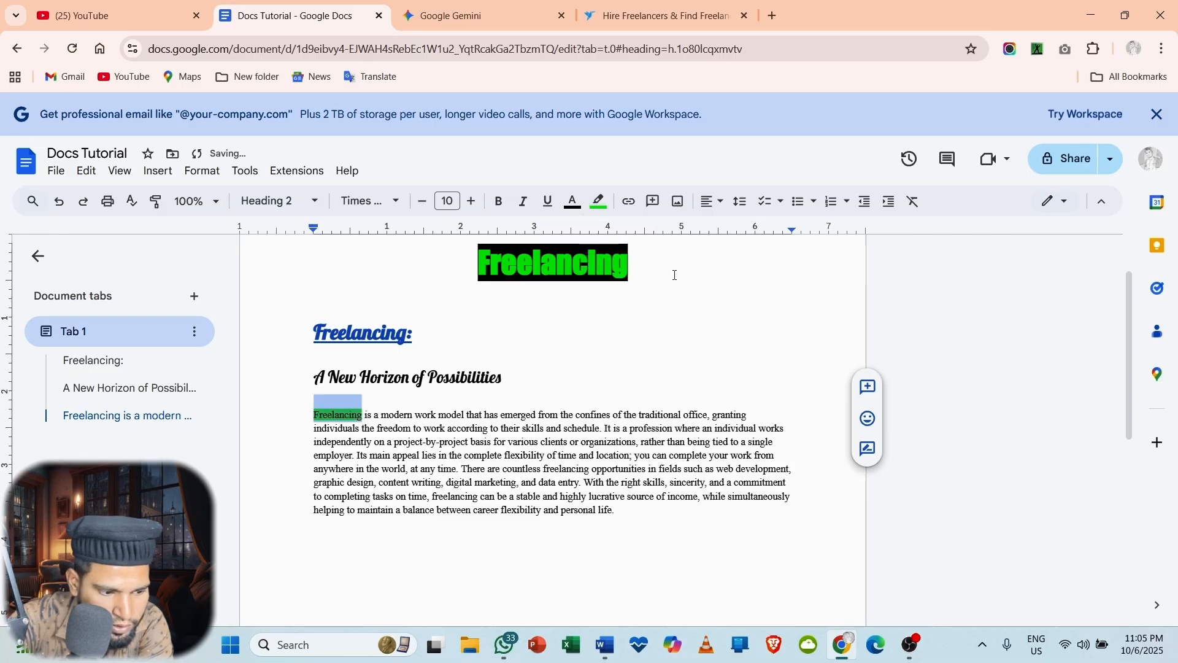
{"action": "left_click", "coordinate": [627, 335]}
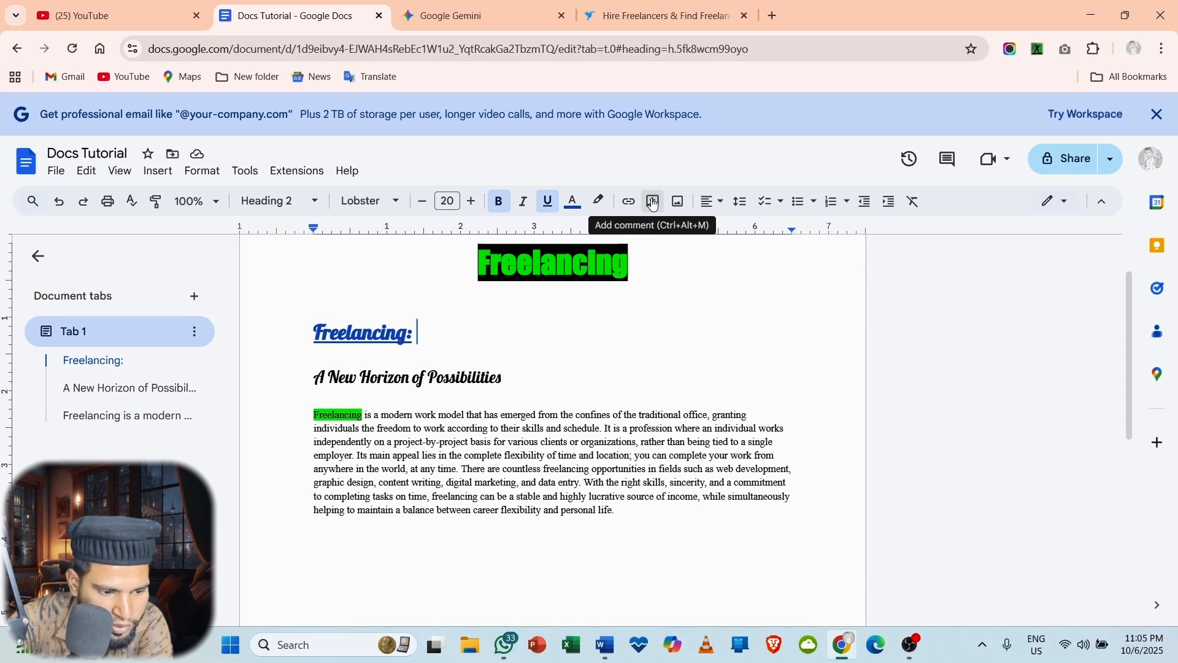
Step: Add the comment "This is a freelancer" at the end of the body paragraph and open it from the commented word
{"action": "left_click", "coordinate": [647, 525]}
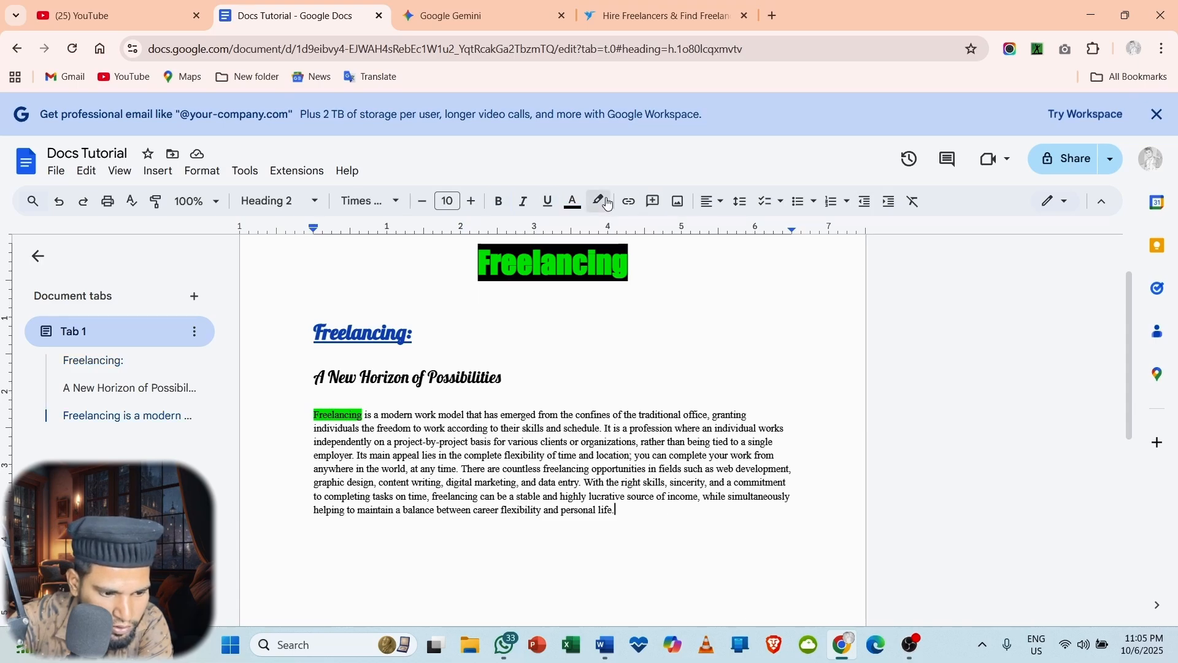
{"action": "left_click", "coordinate": [654, 202]}
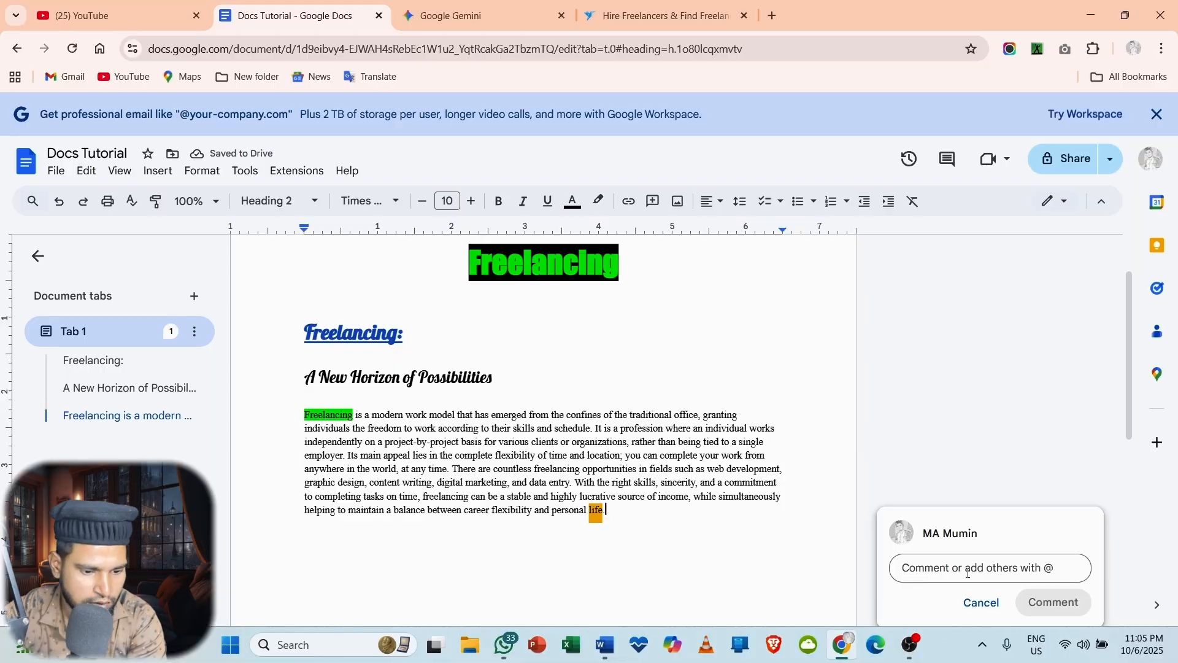
{"action": "type", "text": "T"}
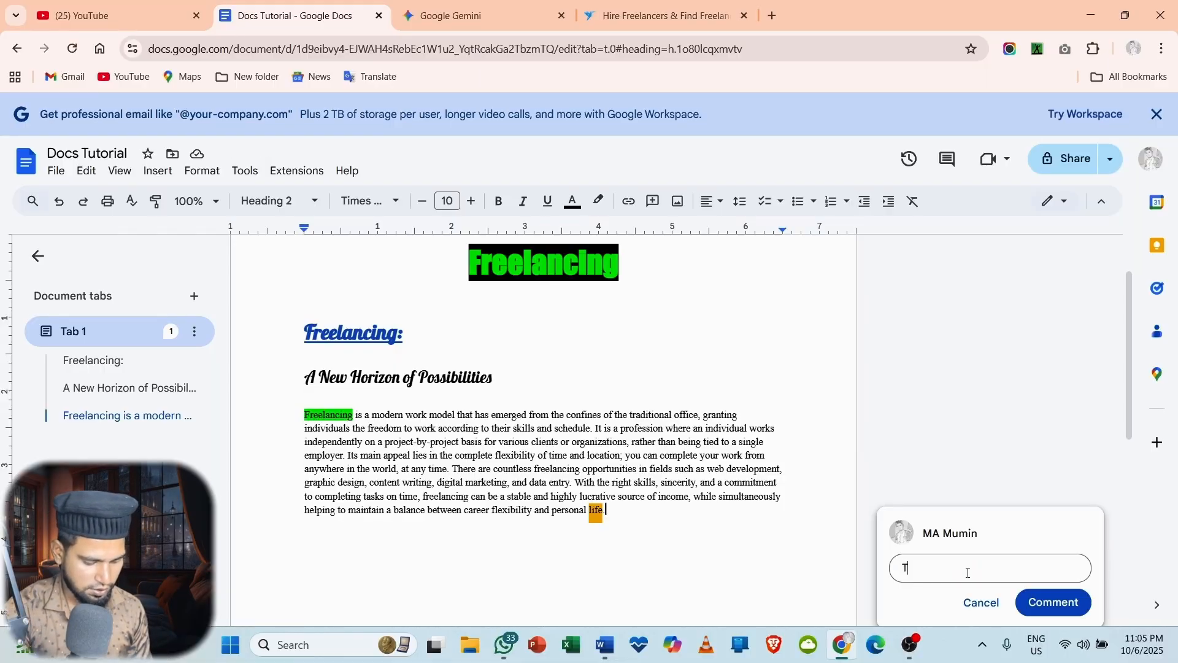
{"action": "type", "text": "his is "}
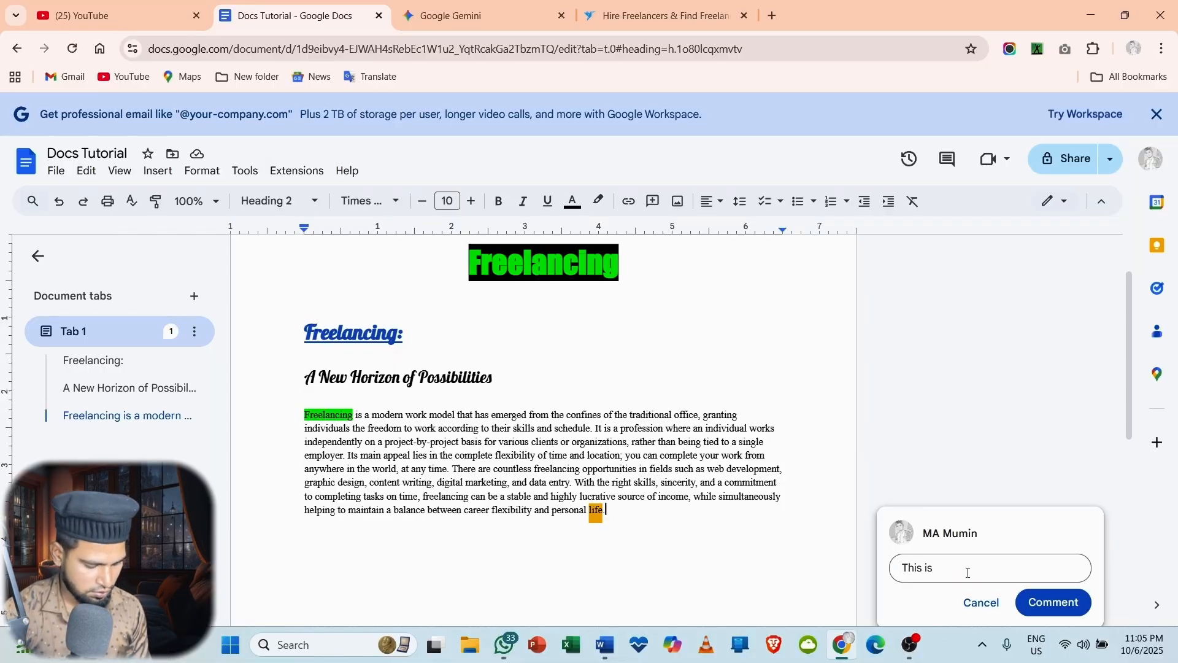
{"action": "type", "text": "a free"}
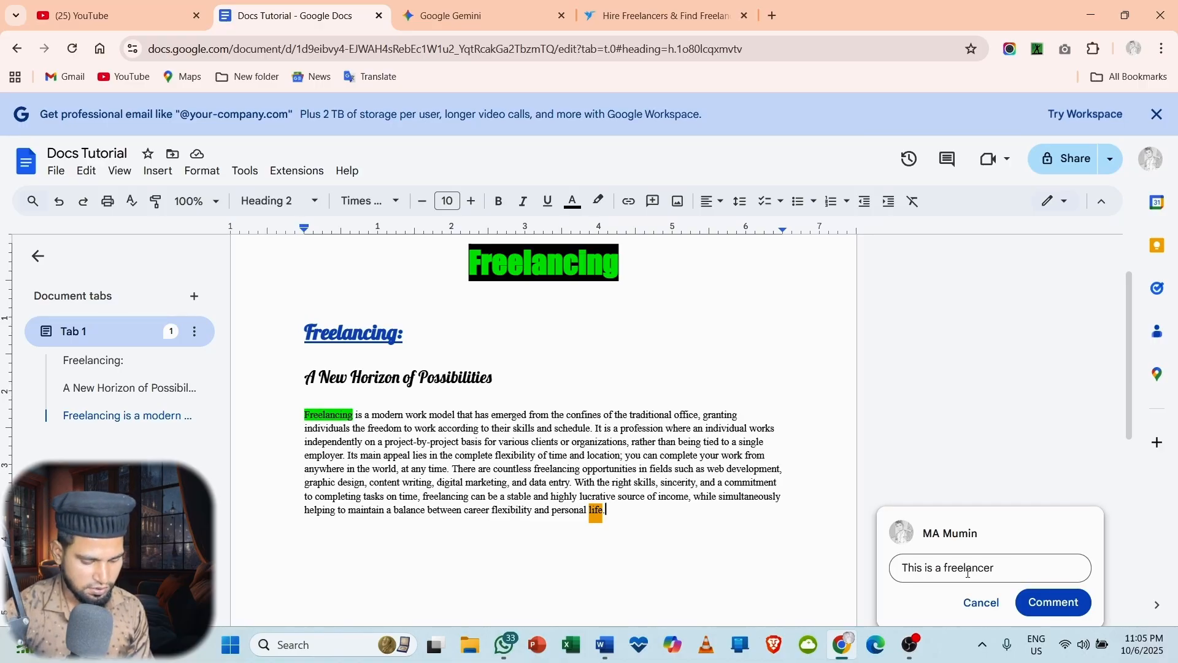
{"action": "type", "text": "lancer"}
{"action": "left_click", "coordinate": [1060, 595]}
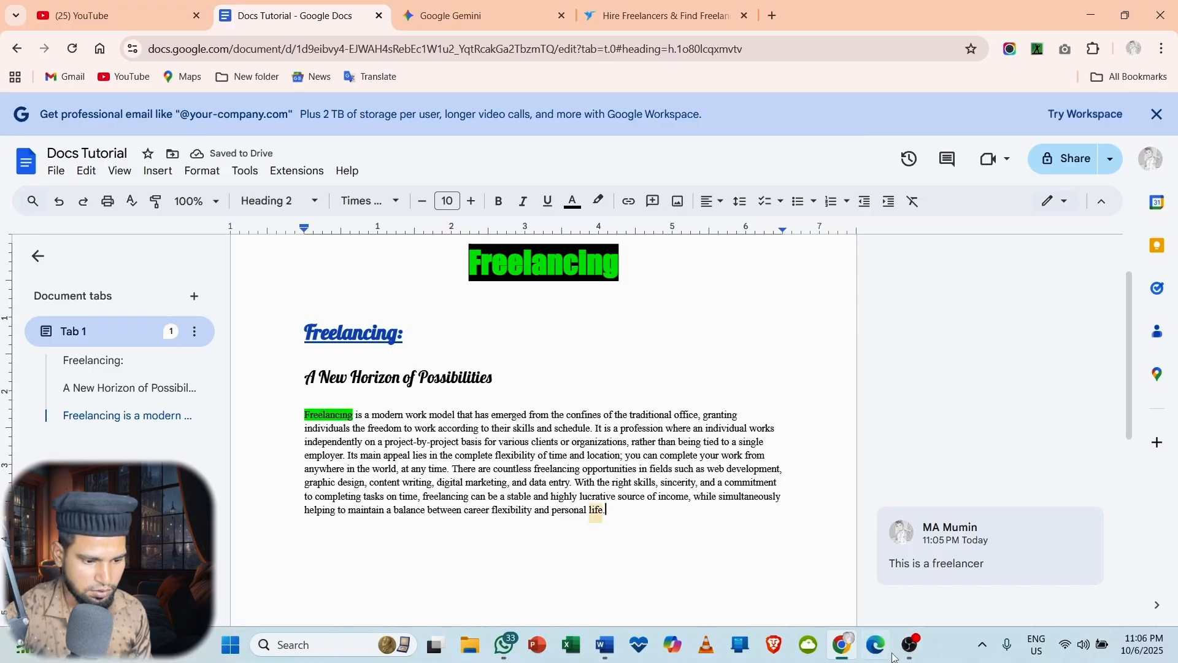
{"action": "left_click", "coordinate": [596, 510]}
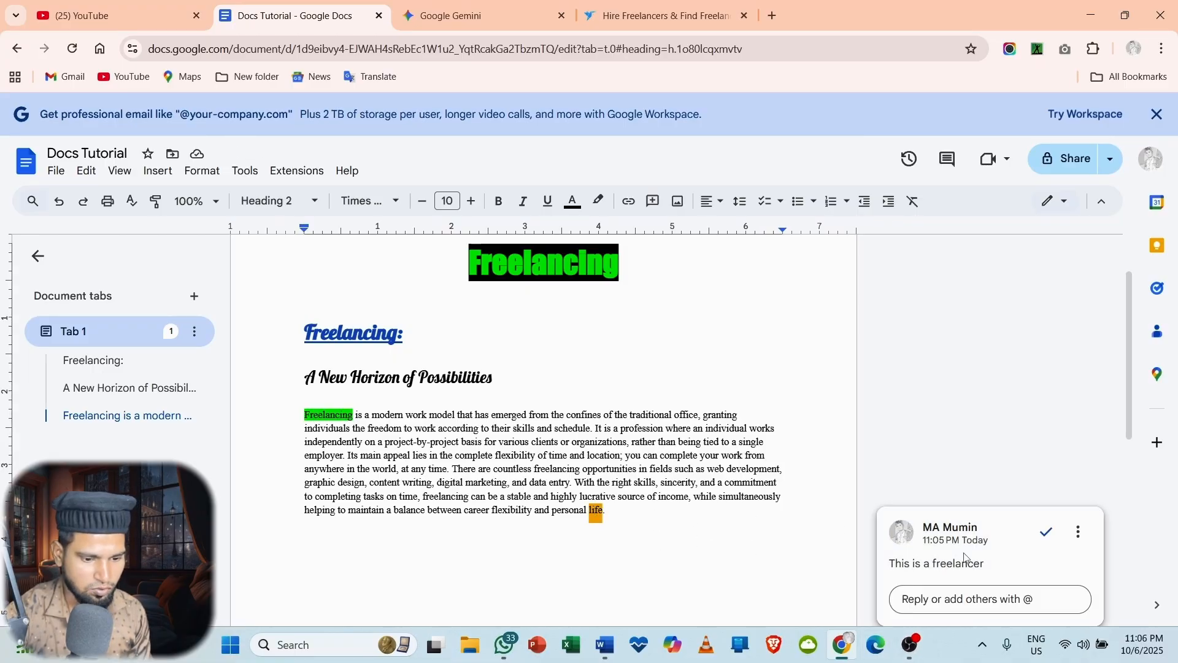
Step: Insert the image "CamScanner 07-14-2025 13.42" from the computer after "an individual works" in the body paragraph and look it over
{"action": "left_click", "coordinate": [779, 428]}
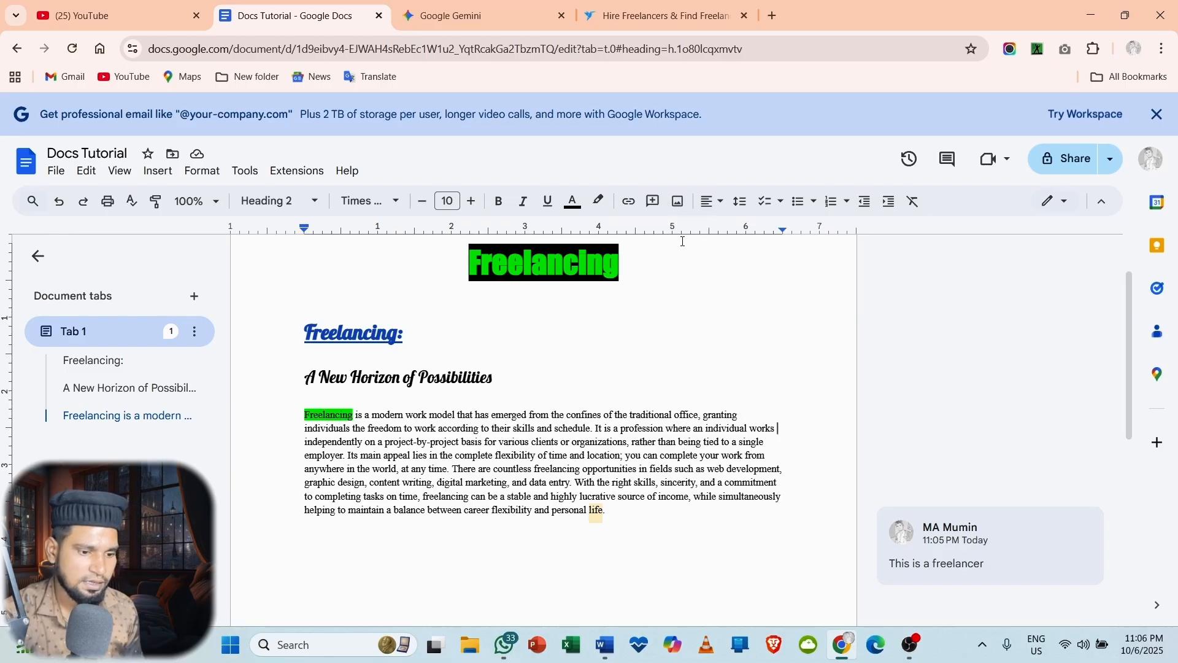
{"action": "left_click", "coordinate": [677, 203]}
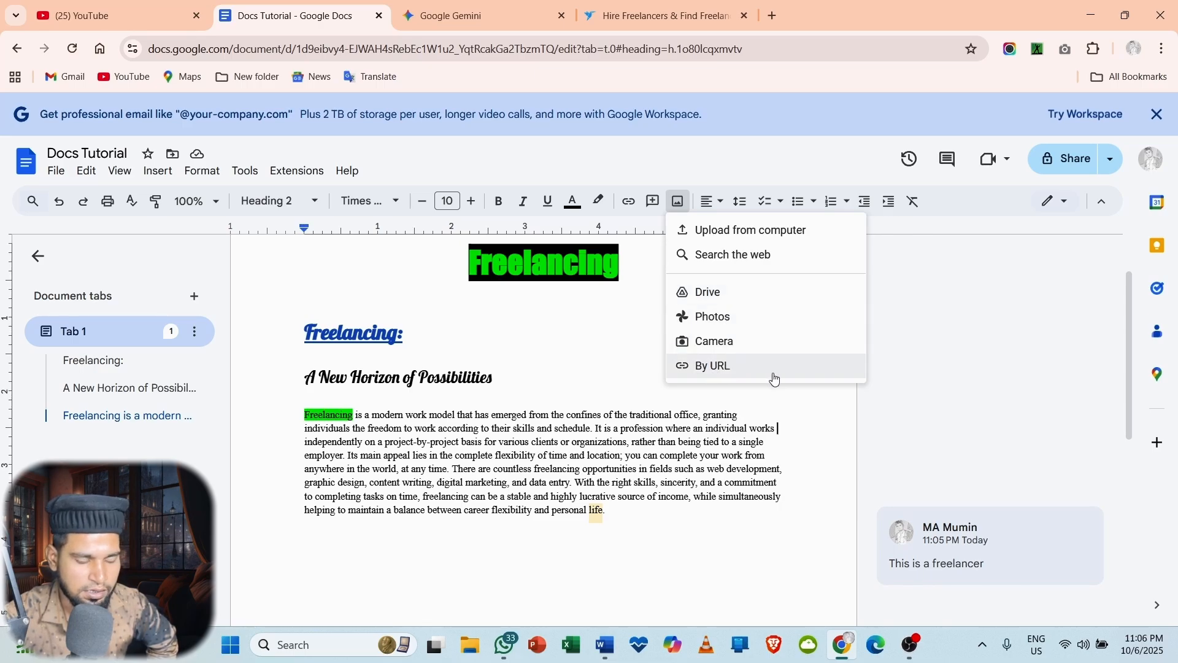
{"action": "left_click", "coordinate": [754, 238]}
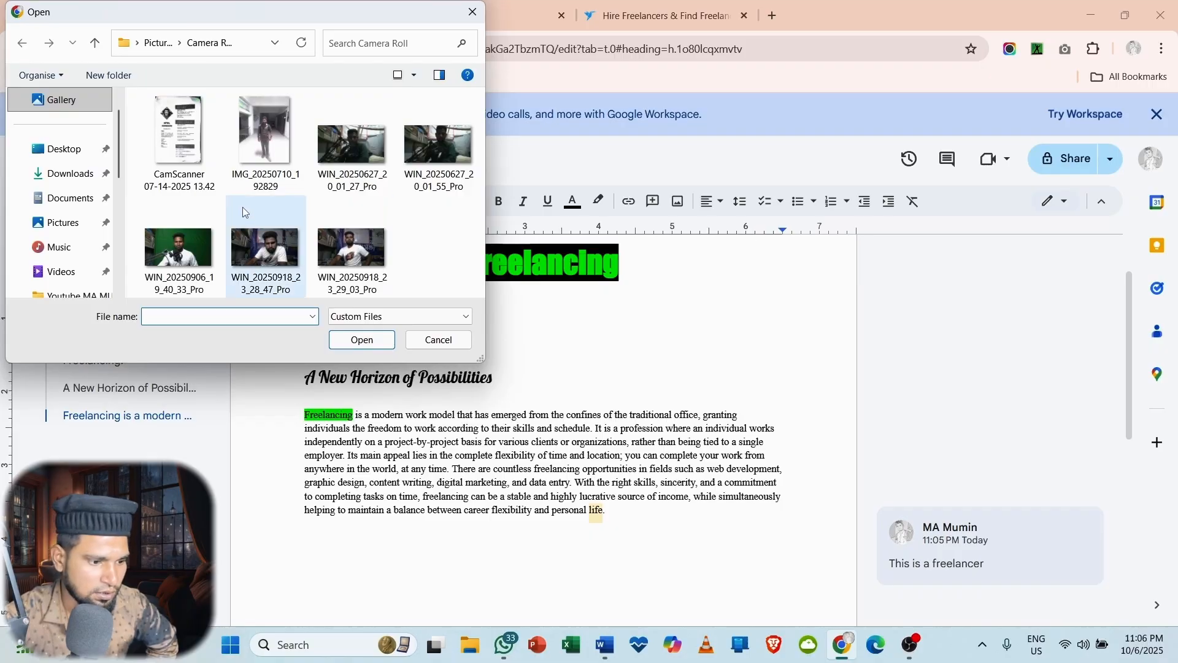
{"action": "left_click", "coordinate": [187, 155]}
{"action": "left_click", "coordinate": [361, 341]}
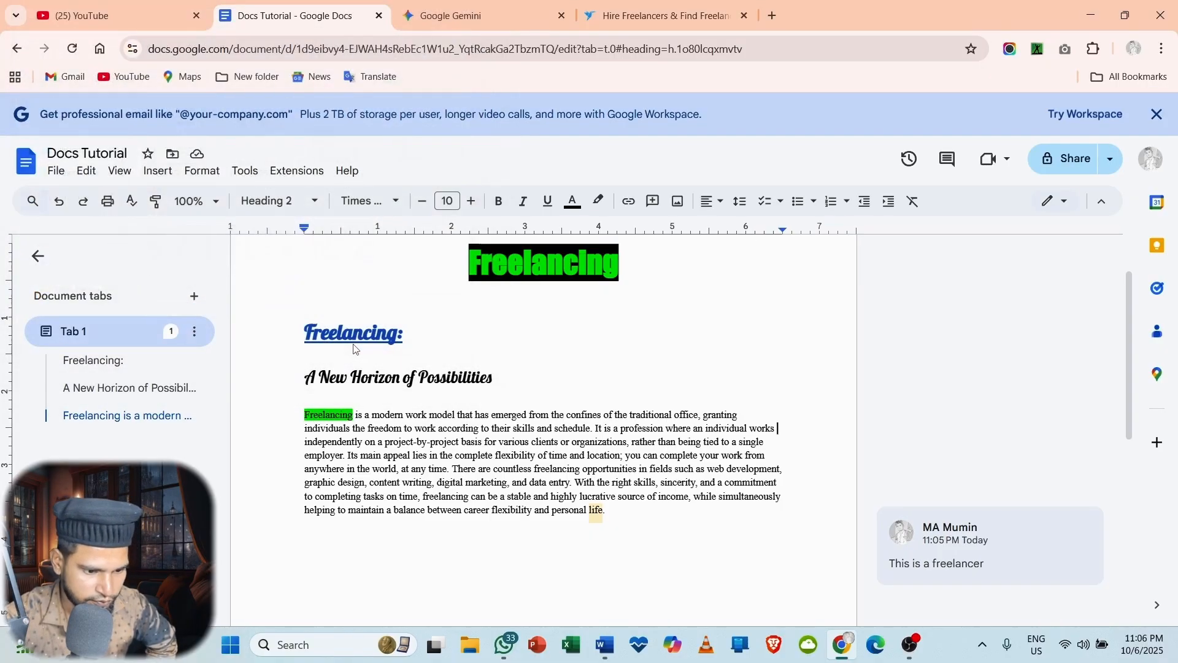
{"action": "scroll", "coordinate": [631, 393], "scroll_direction": "up", "scroll_amount": 10}
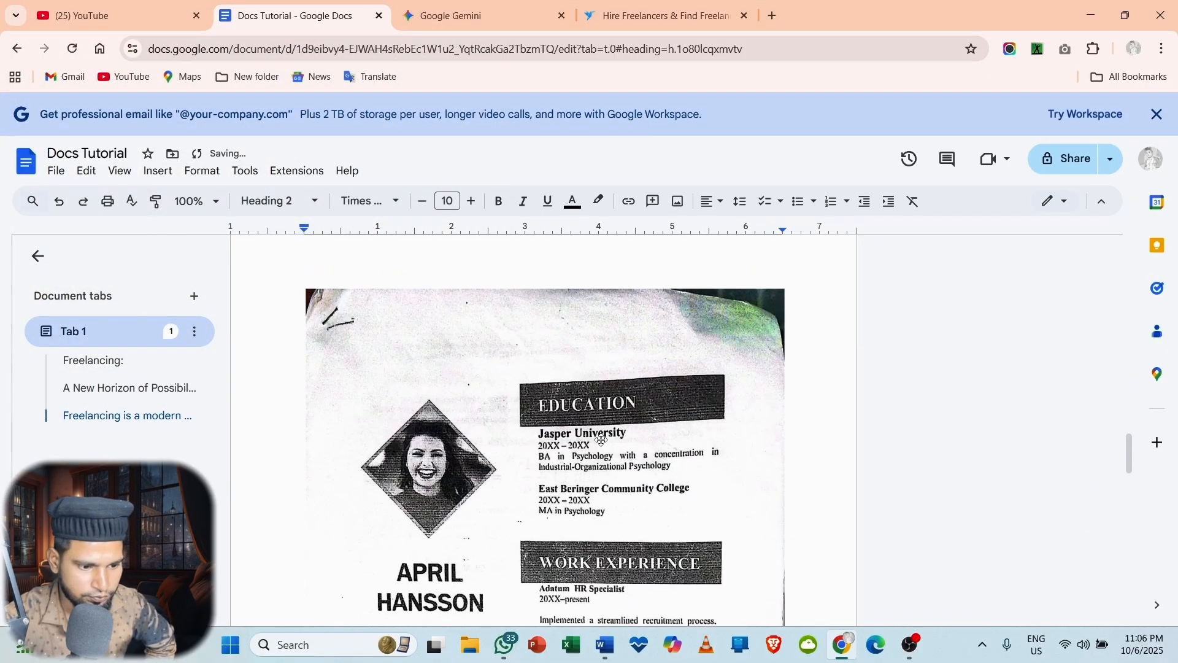
{"action": "scroll", "coordinate": [612, 418], "scroll_direction": "down", "scroll_amount": 3}
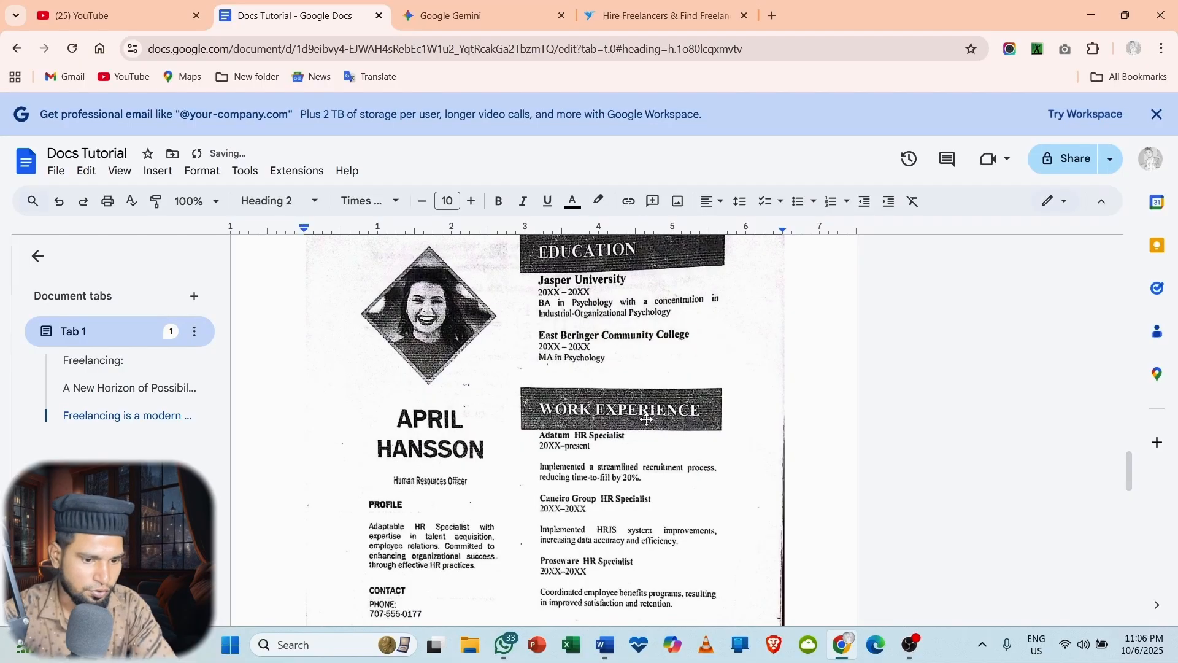
{"action": "scroll", "coordinate": [656, 392], "scroll_direction": "down", "scroll_amount": 10}
{"action": "scroll", "coordinate": [650, 399], "scroll_direction": "up", "scroll_amount": 9}
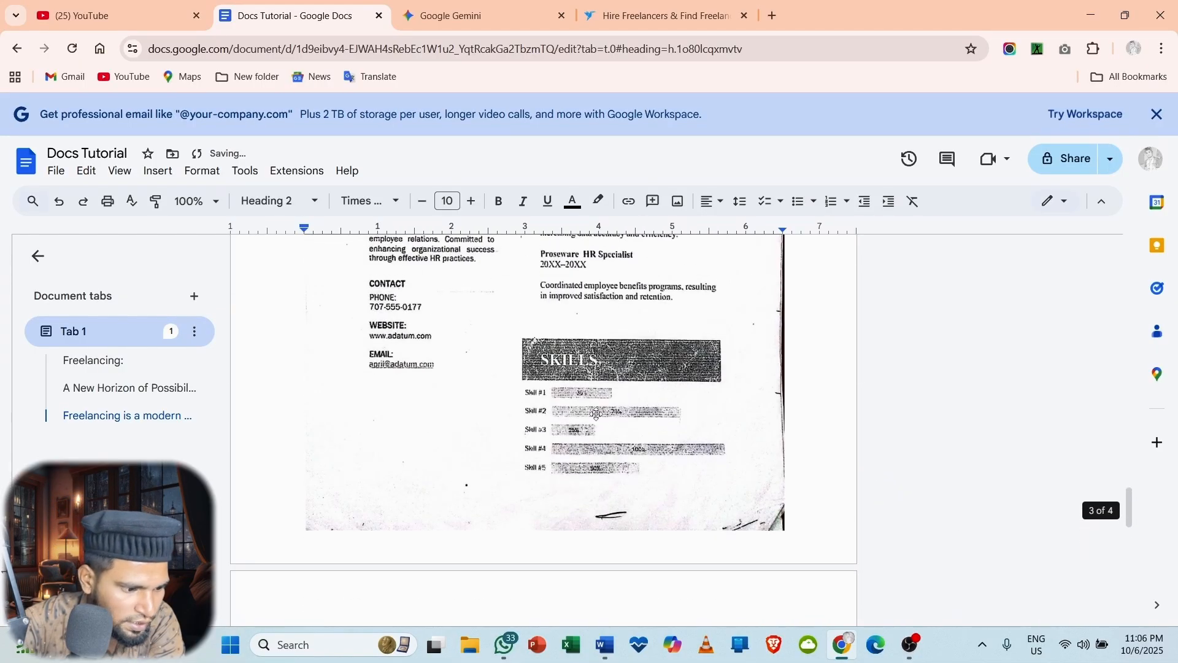
Step: Crop the edges of the inserted résumé image and shrink it to about 2.7 inches wide
{"action": "left_click", "coordinate": [573, 409]}
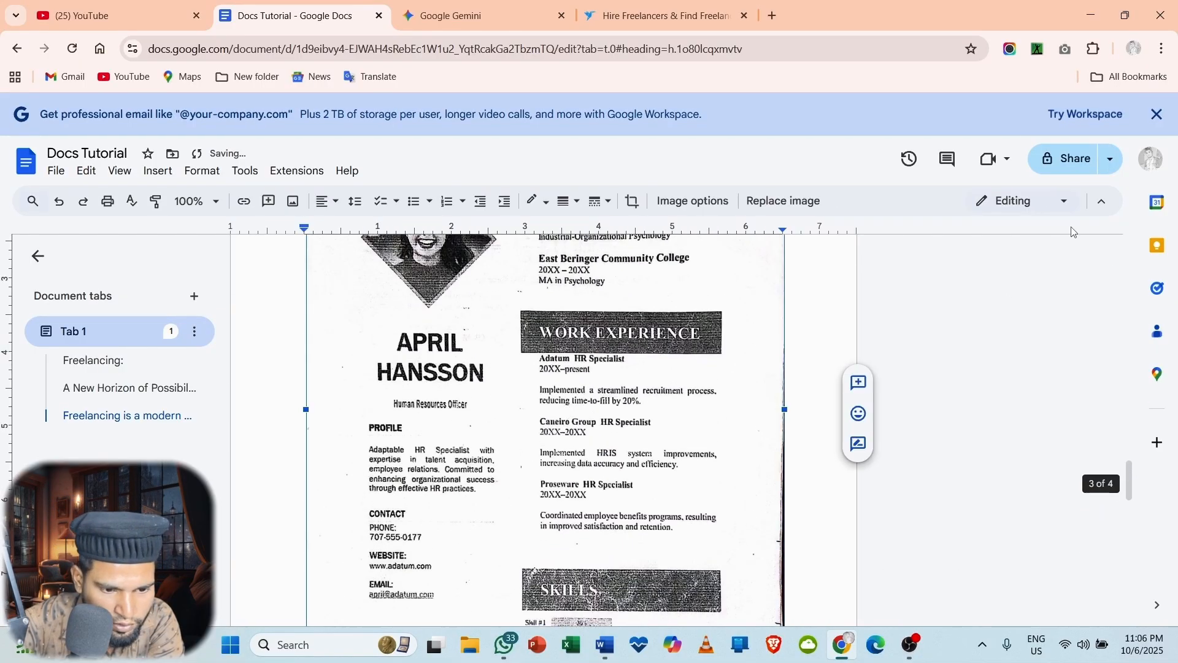
{"action": "left_click", "coordinate": [1020, 201]}
{"action": "left_click", "coordinate": [1020, 201]}
{"action": "left_click", "coordinate": [633, 203]}
{"action": "scroll", "coordinate": [632, 346], "scroll_direction": "down", "scroll_amount": 7}
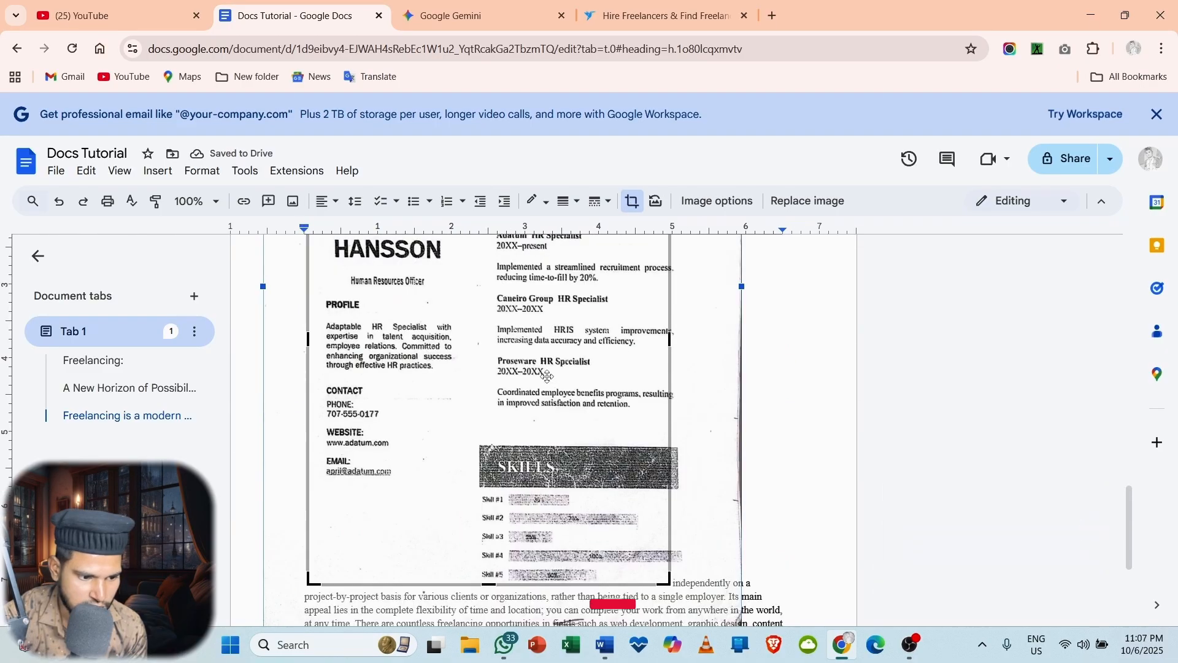
{"action": "scroll", "coordinate": [540, 366], "scroll_direction": "up", "scroll_amount": 4}
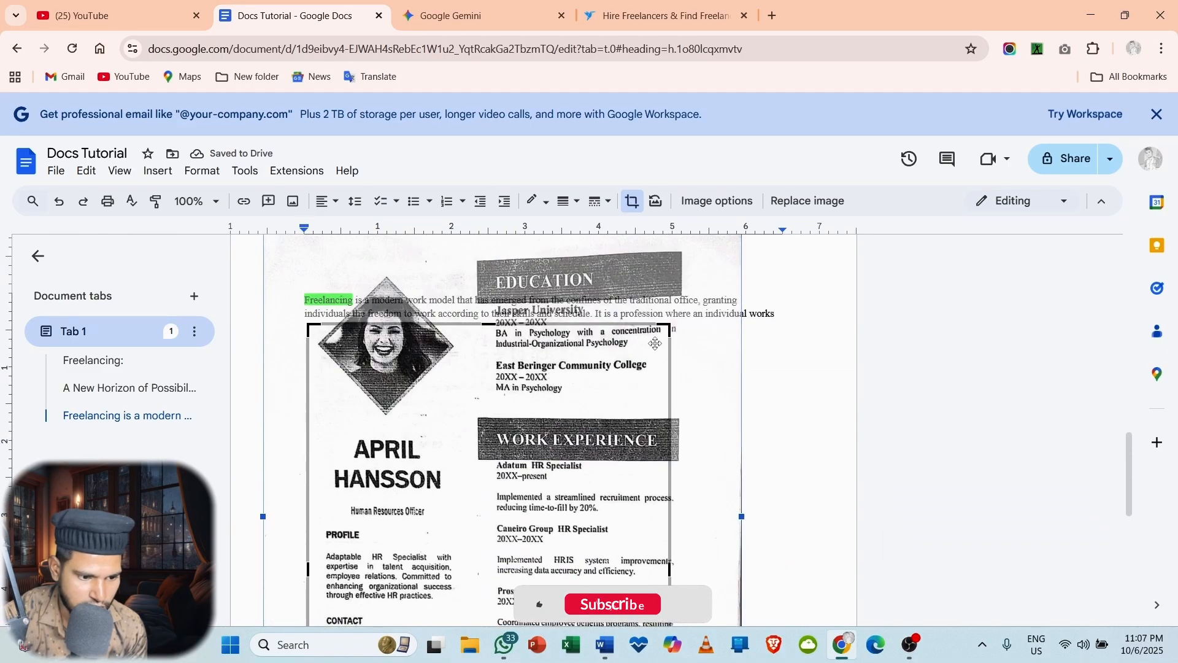
{"action": "scroll", "coordinate": [533, 356], "scroll_direction": "up", "scroll_amount": 3}
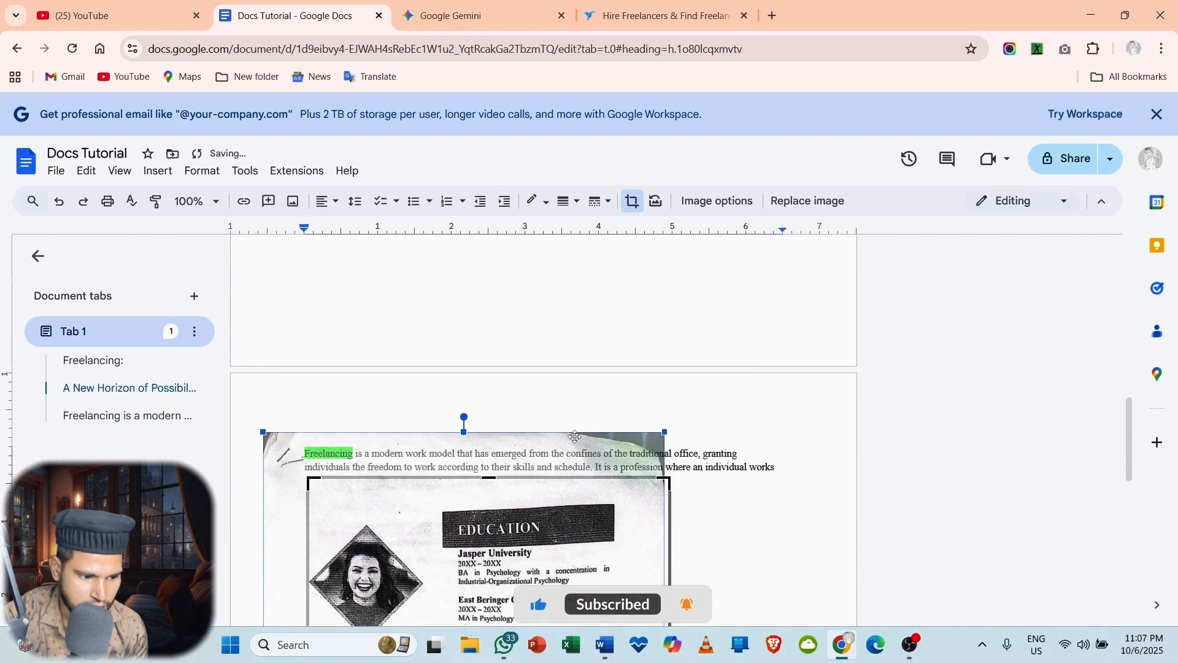
{"action": "left_click", "coordinate": [548, 430]}
{"action": "key", "text": "ctrl+z"}
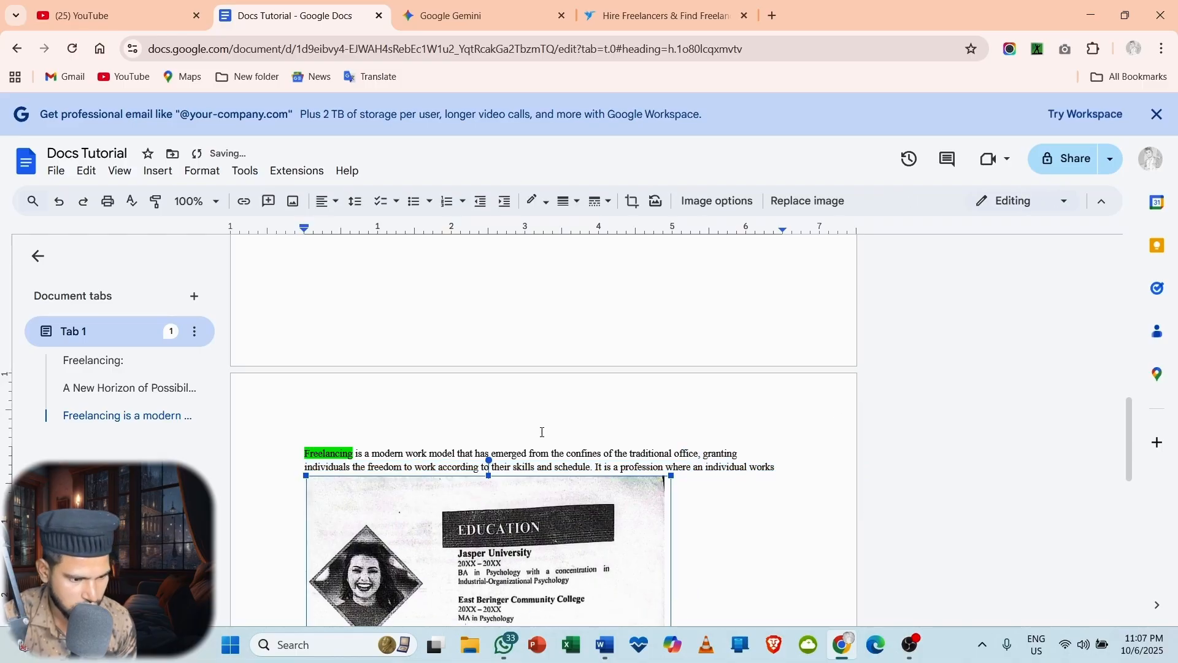
{"action": "left_click_drag", "start_coordinate": [665, 479], "coordinate": [502, 484]}
{"action": "scroll", "coordinate": [355, 551], "scroll_direction": "down", "scroll_amount": 4}
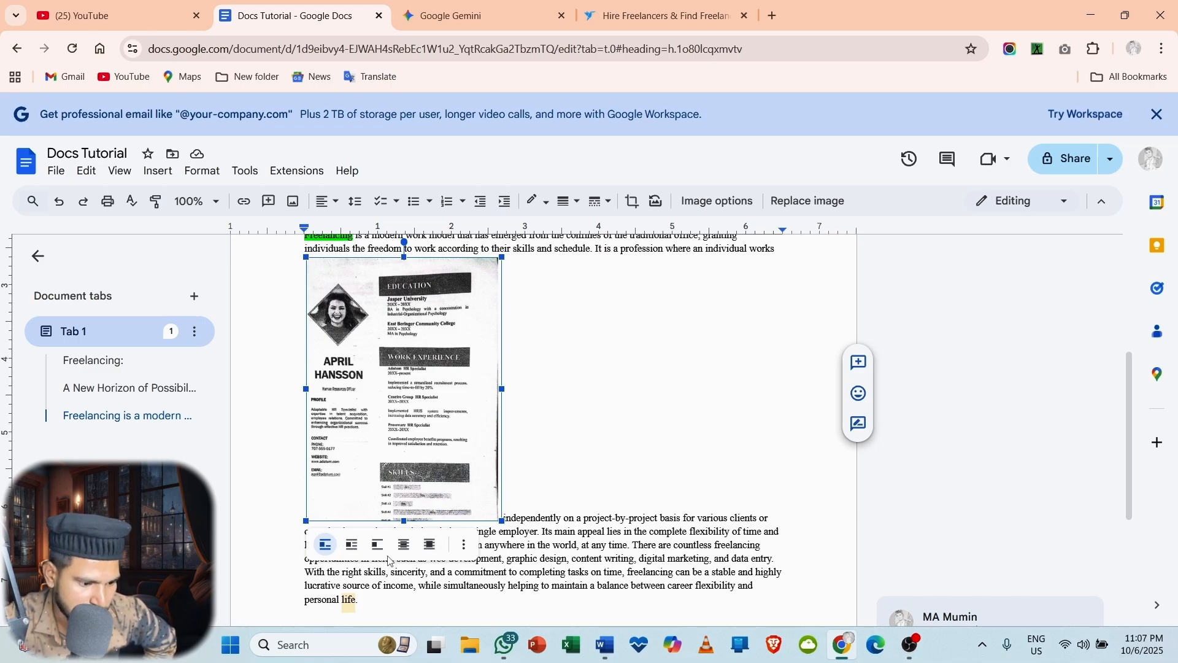
Step: Try the résumé image behind and in front of the text, and settle on the wrap text layout
{"action": "left_click", "coordinate": [405, 546]}
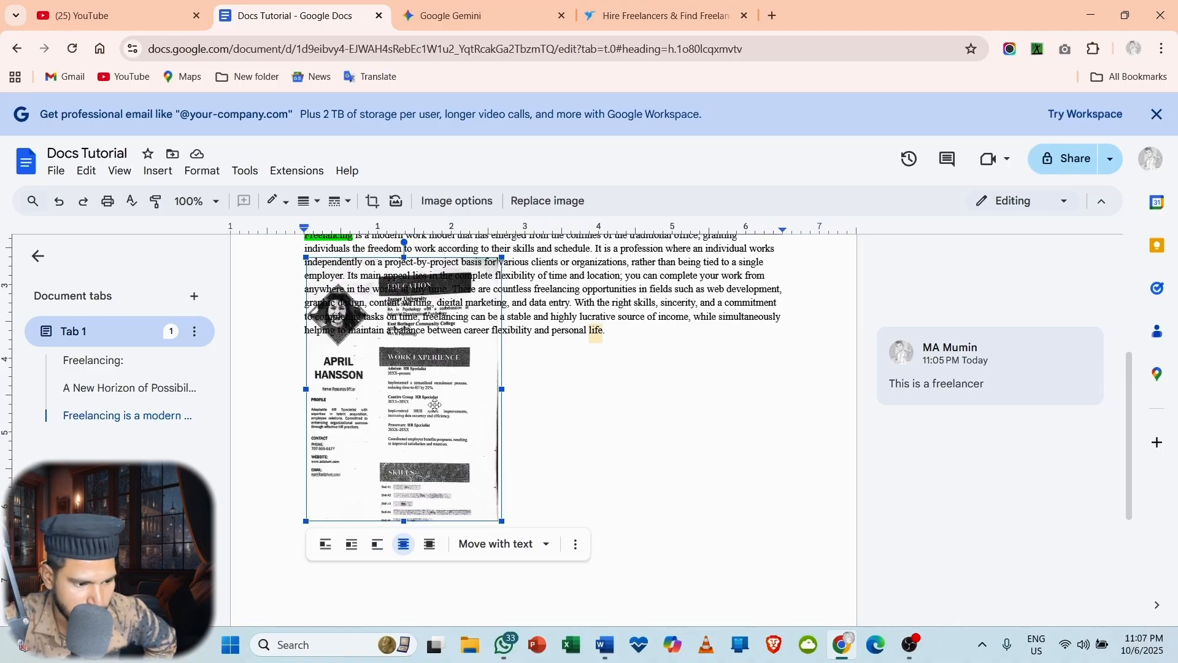
{"action": "left_click", "coordinate": [430, 545]}
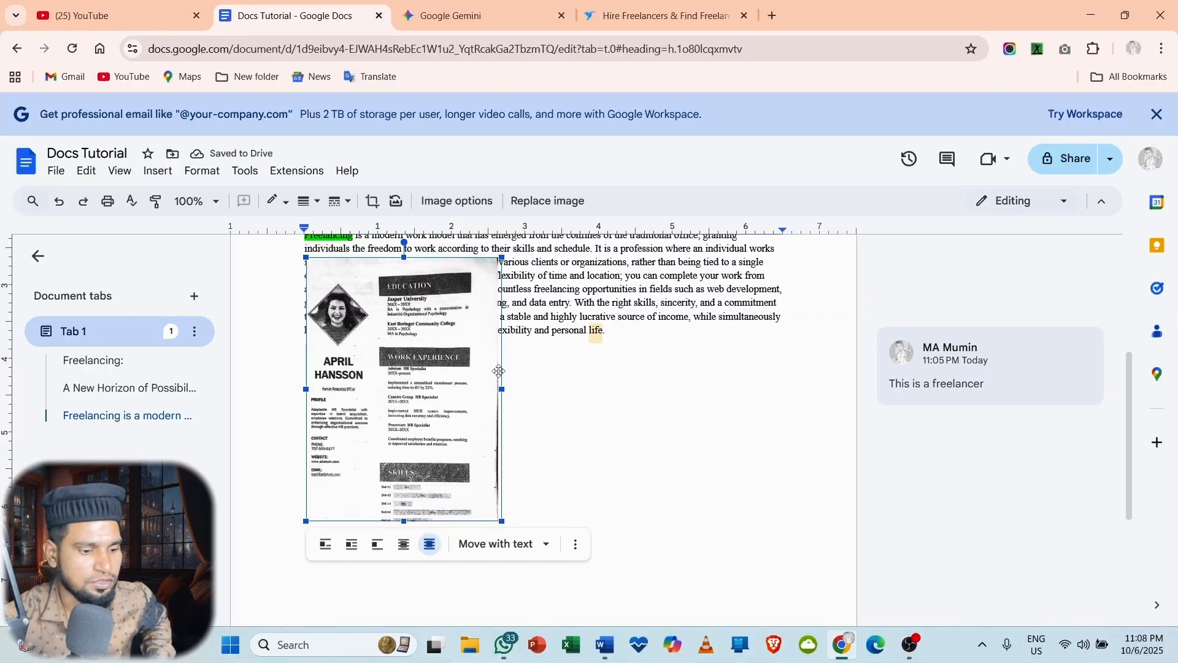
{"action": "left_click", "coordinate": [351, 543]}
{"action": "scroll", "coordinate": [338, 407], "scroll_direction": "up", "scroll_amount": 2}
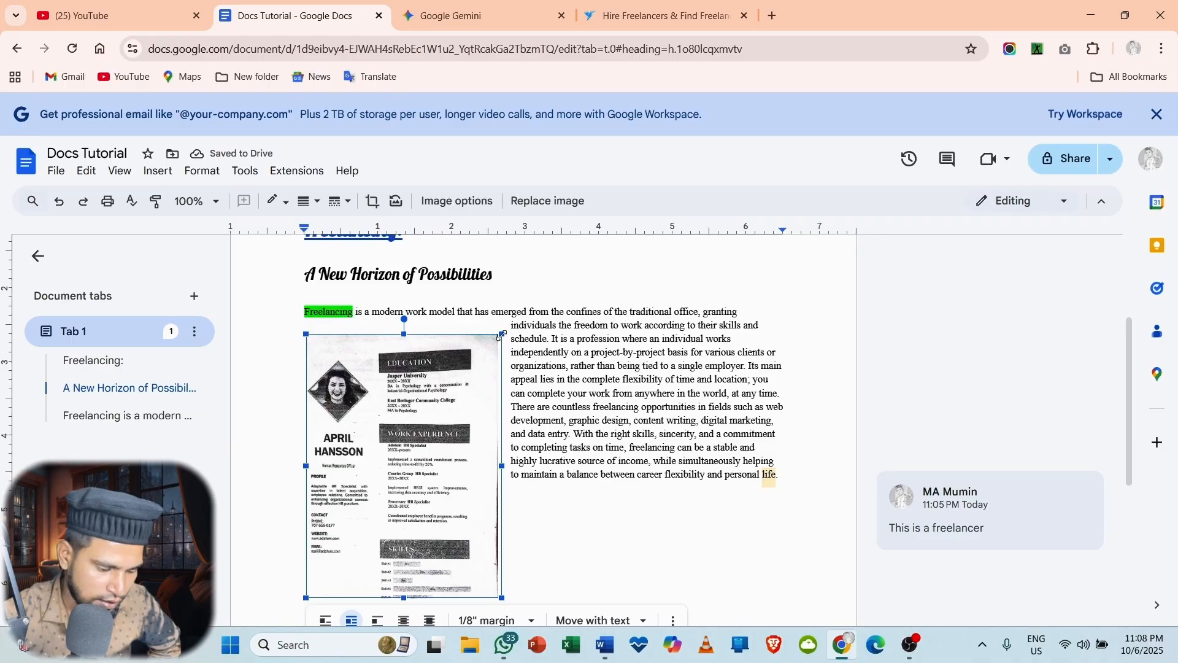
Step: Shrink the résumé image to about 1.4 inches wide and move it to the right of the Freelancing title, inside the page margin
{"action": "left_click_drag", "start_coordinate": [502, 335], "coordinate": [407, 462]}
{"action": "left_click_drag", "start_coordinate": [348, 501], "coordinate": [548, 457]}
{"action": "left_click_drag", "start_coordinate": [590, 444], "coordinate": [716, 273]}
{"action": "scroll", "coordinate": [704, 372], "scroll_direction": "up", "scroll_amount": 3}
{"action": "left_click", "coordinate": [554, 505]}
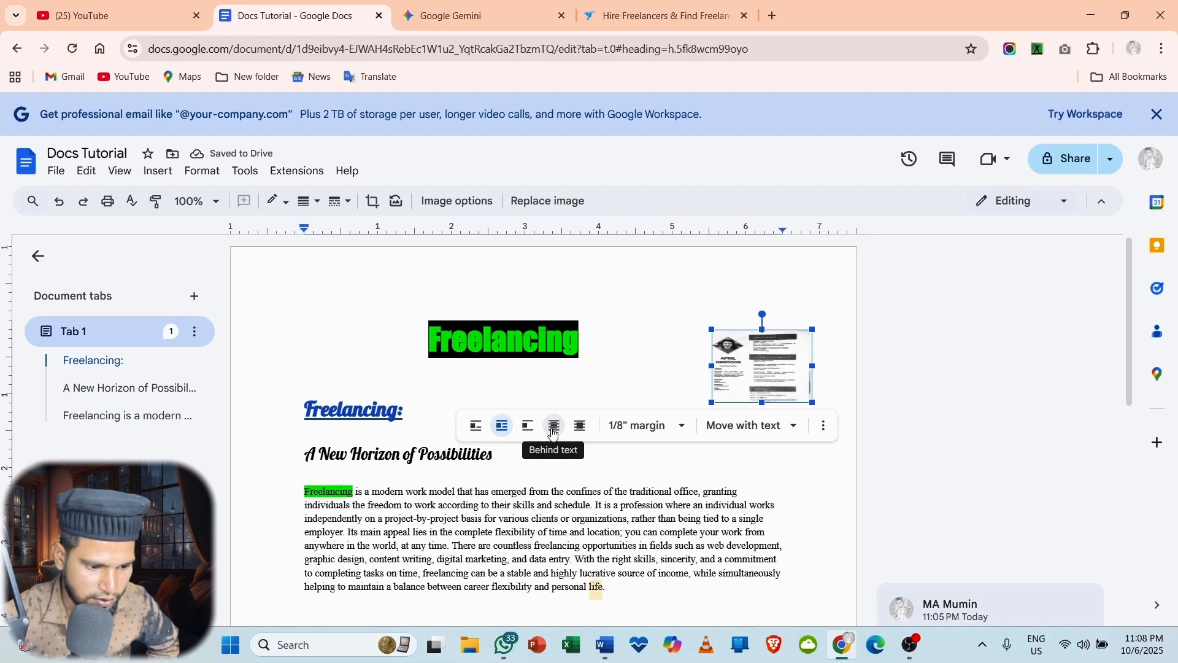
{"action": "left_click_drag", "start_coordinate": [752, 372], "coordinate": [722, 372]}
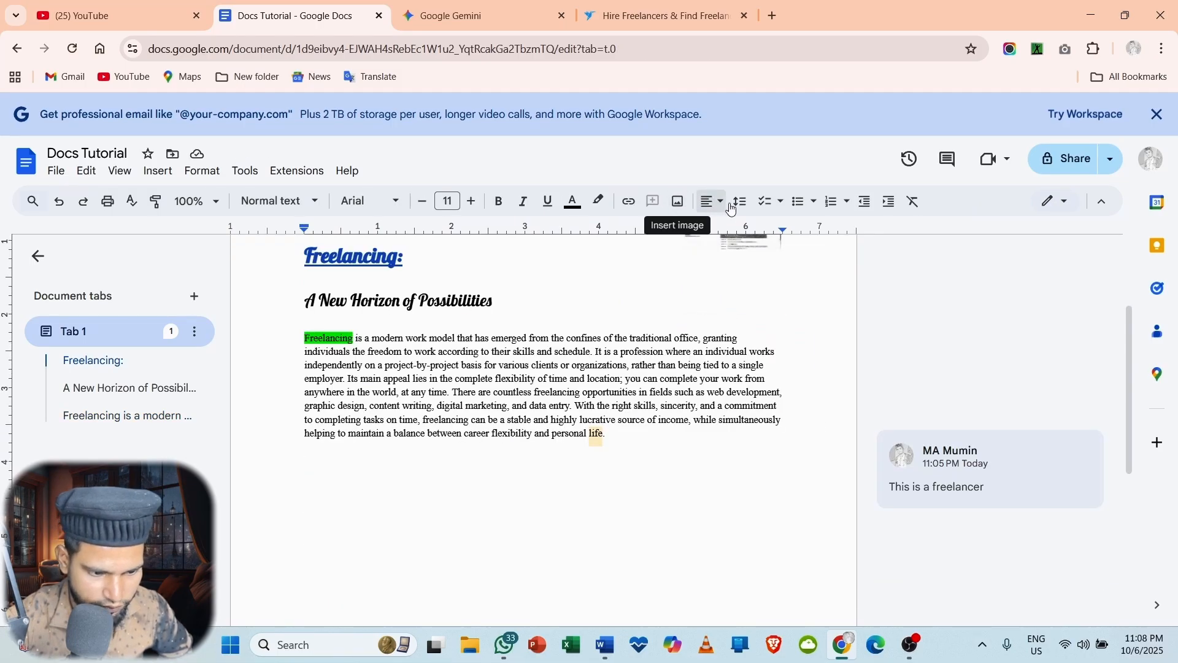
Step: Try right alignment on the whole body paragraph and settle on justified alignment
{"action": "left_click", "coordinate": [724, 205]}
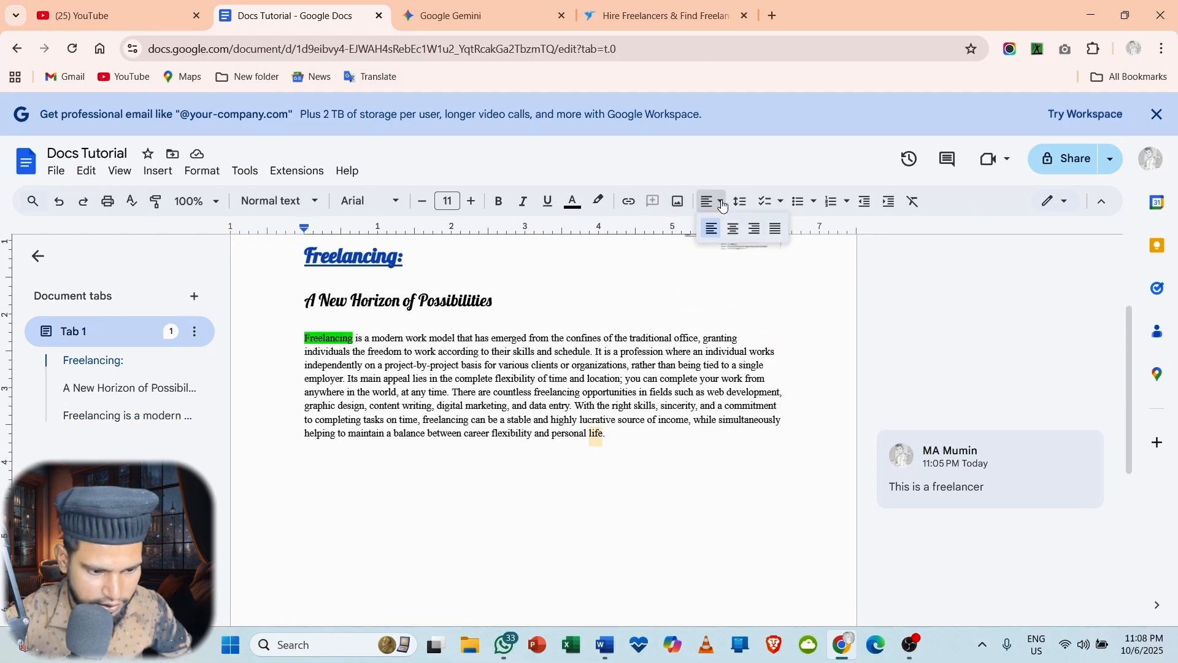
{"action": "left_click", "coordinate": [643, 442]}
{"action": "left_click_drag", "start_coordinate": [295, 337], "coordinate": [755, 453]}
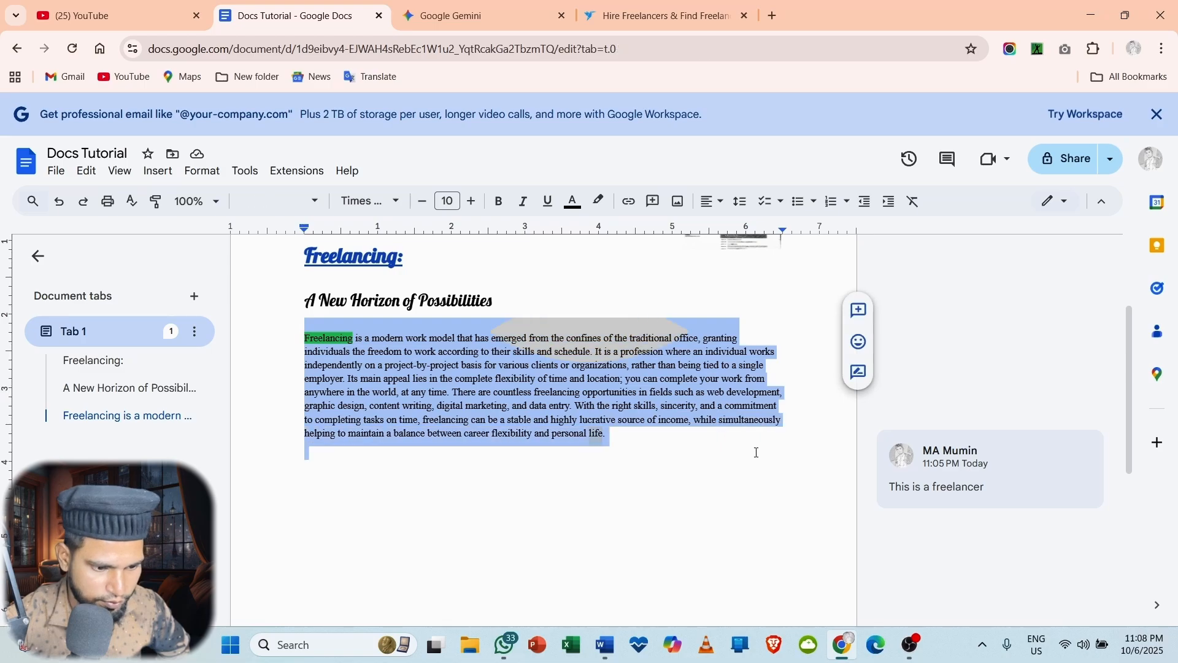
{"action": "left_click", "coordinate": [719, 202]}
{"action": "left_click", "coordinate": [754, 228]}
{"action": "left_click", "coordinate": [721, 203]}
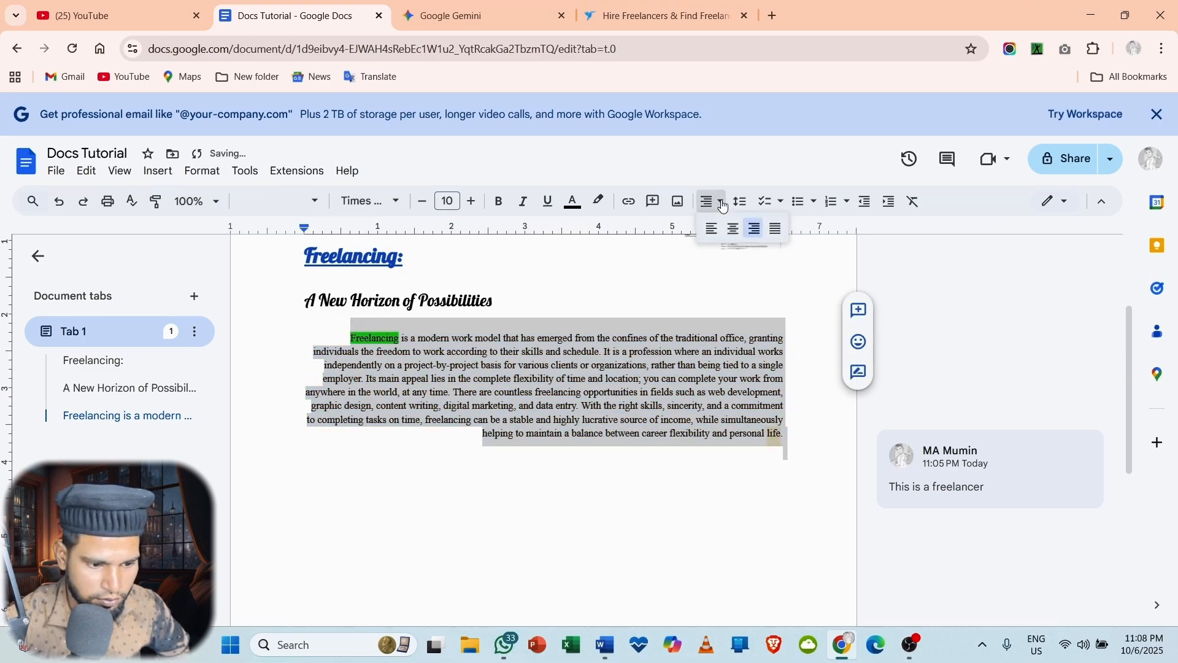
{"action": "left_click", "coordinate": [776, 230]}
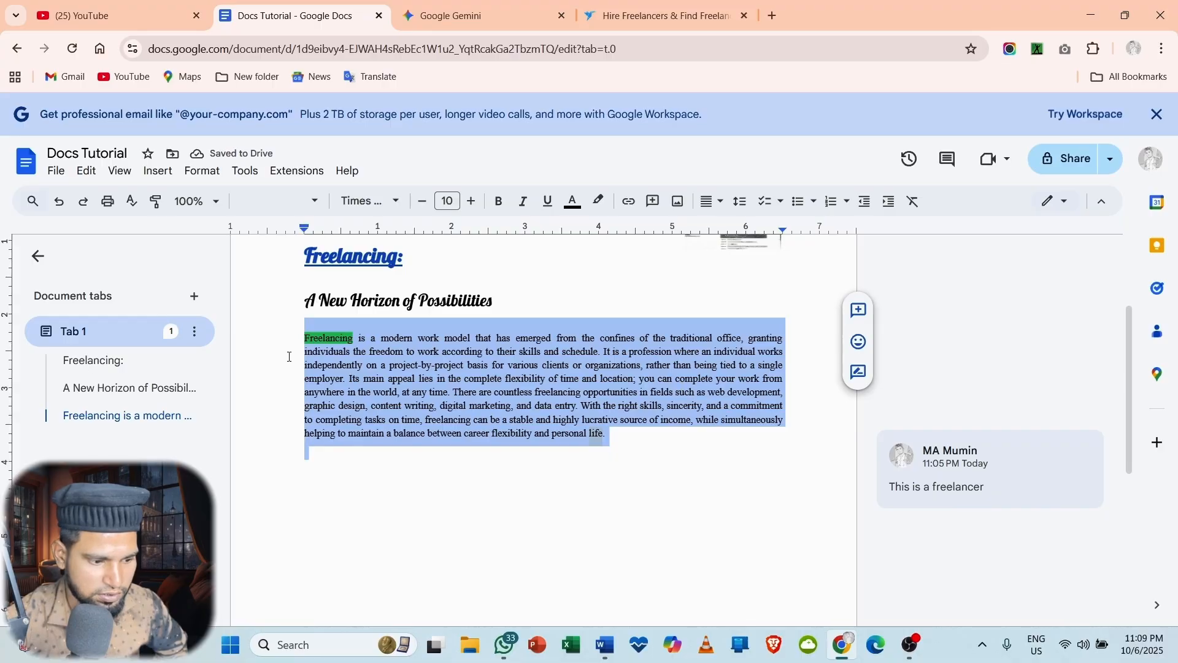
Step: Keep the body paragraph's lines together and set its line spacing to 1.5
{"action": "left_click", "coordinate": [748, 201]}
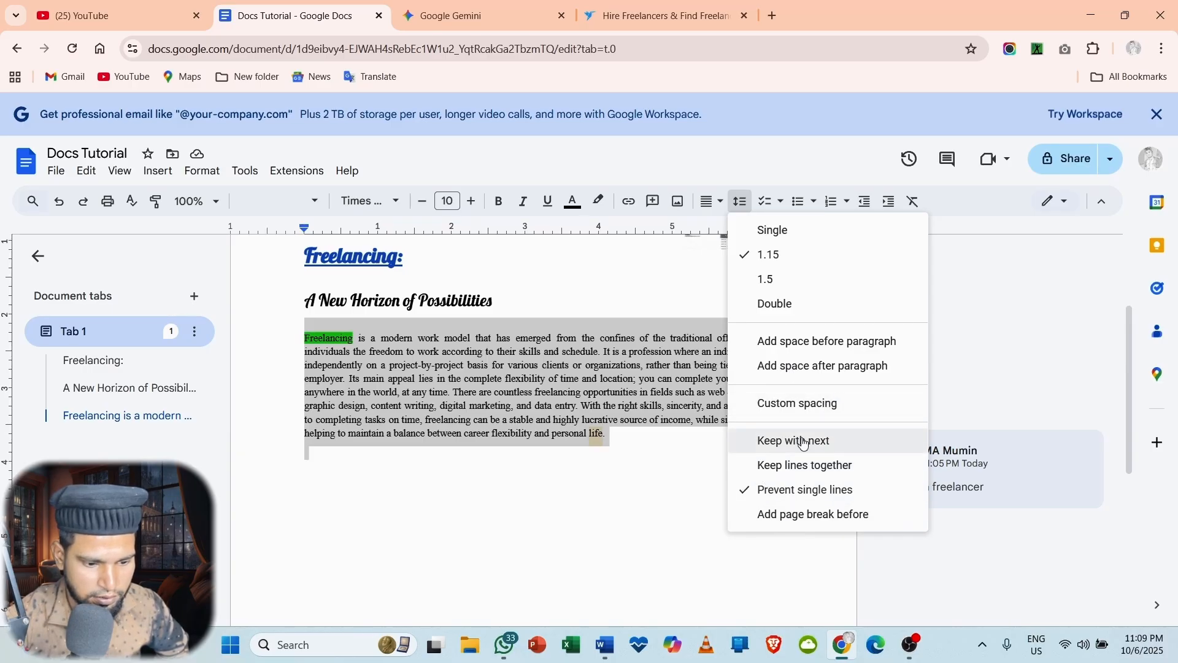
{"action": "left_click", "coordinate": [822, 489]}
{"action": "left_click", "coordinate": [744, 204]}
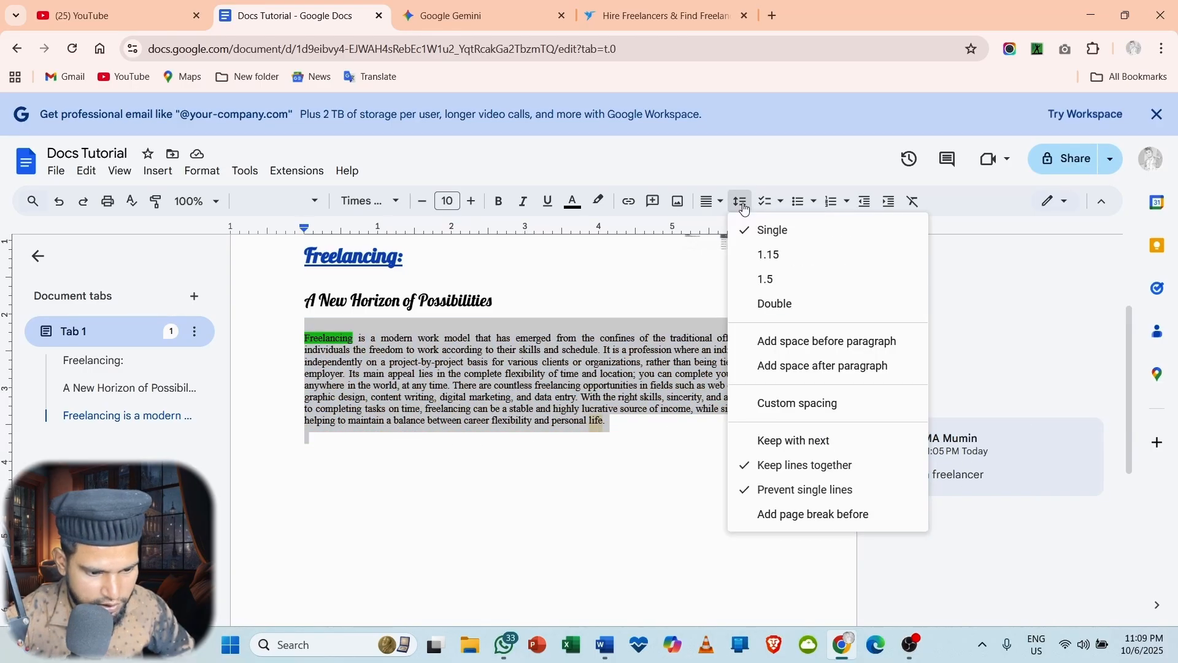
{"action": "left_click", "coordinate": [771, 279]}
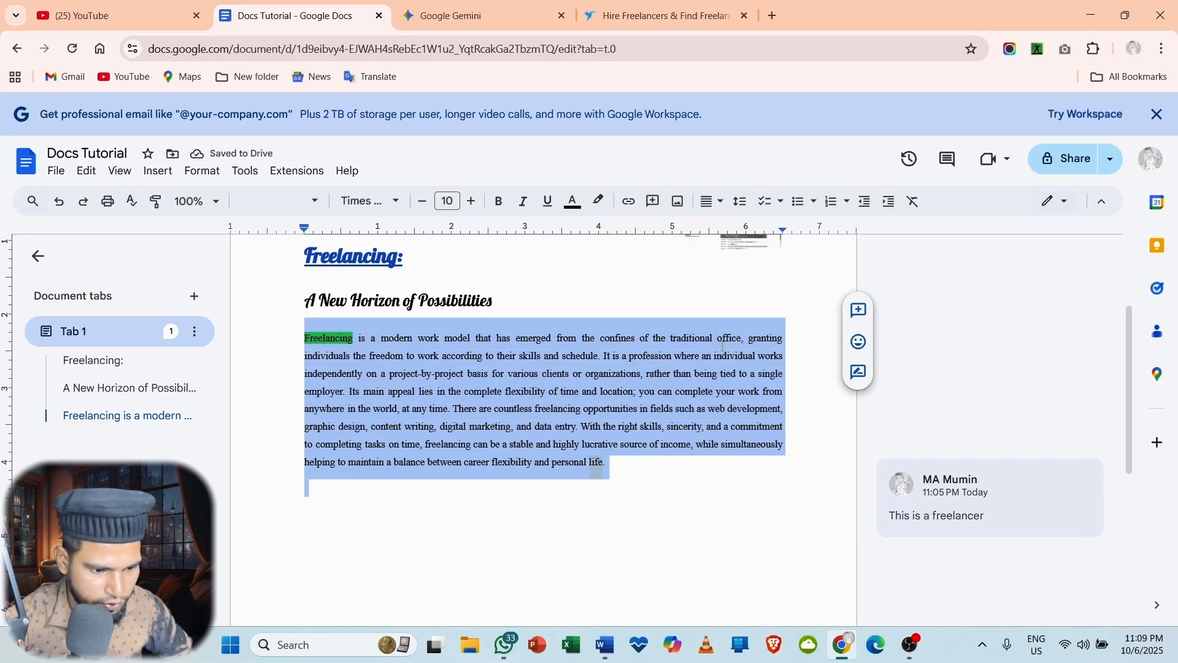
Step: Turn the body paragraph into a checklist item using the strikethrough checklist style
{"action": "left_click", "coordinate": [778, 205]}
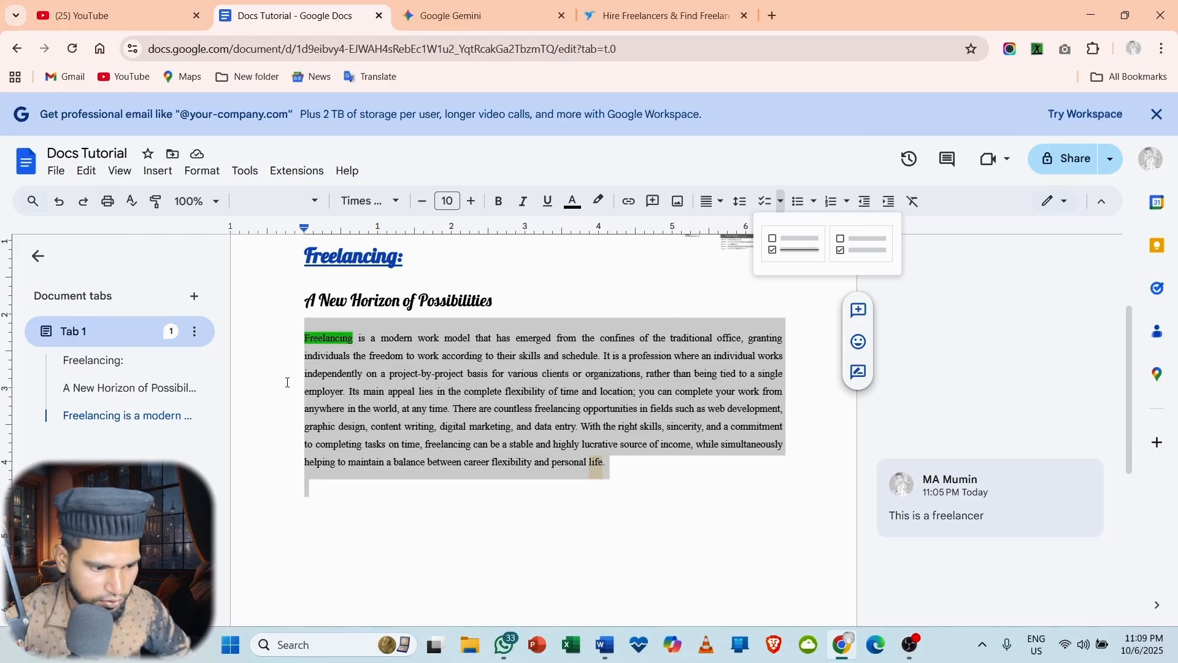
{"action": "key", "text": "Escape"}
{"action": "left_click", "coordinate": [306, 338]}
{"action": "left_click_drag", "start_coordinate": [306, 338], "coordinate": [353, 341]}
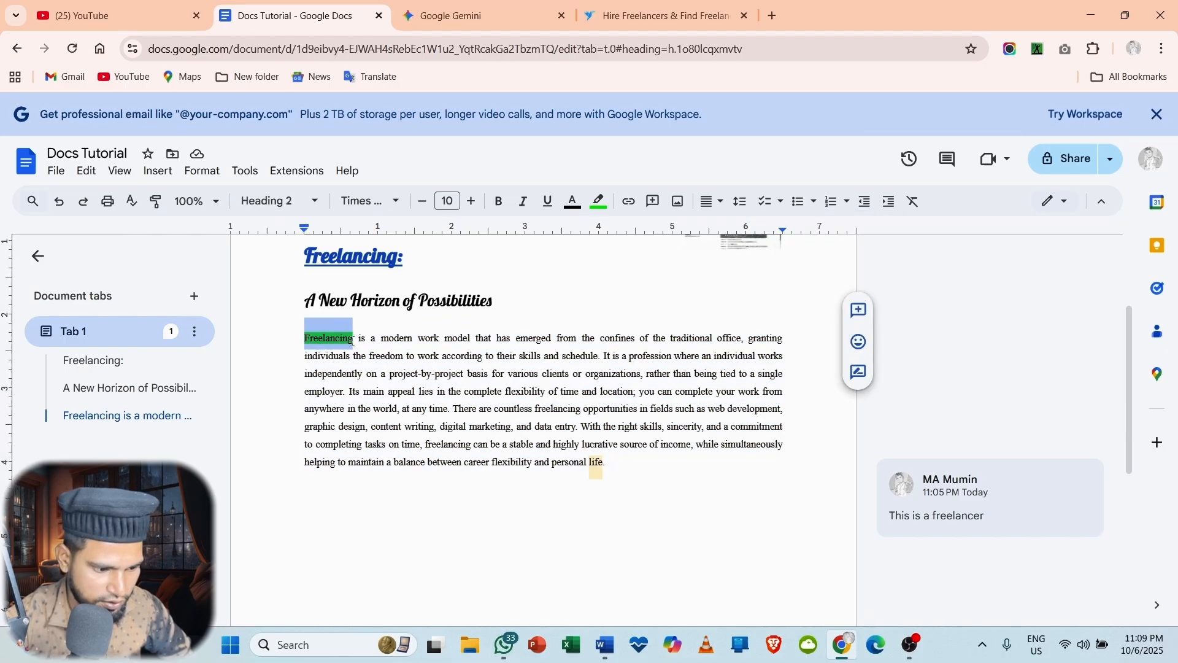
{"action": "left_click", "coordinate": [781, 202]}
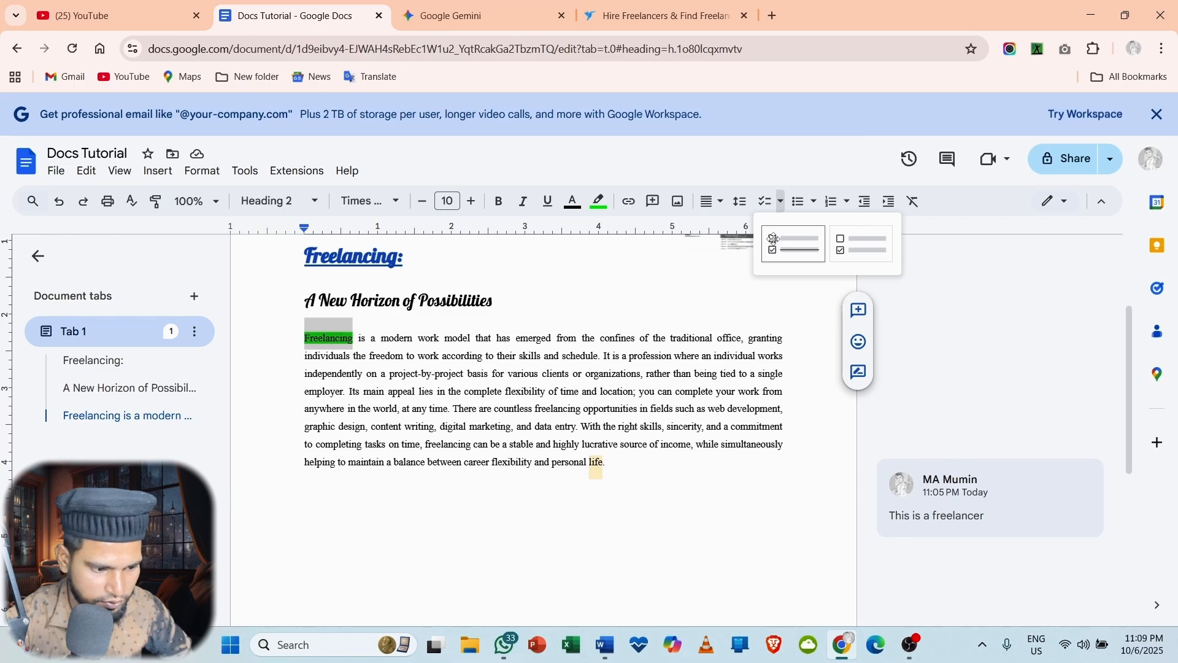
{"action": "left_click", "coordinate": [773, 239]}
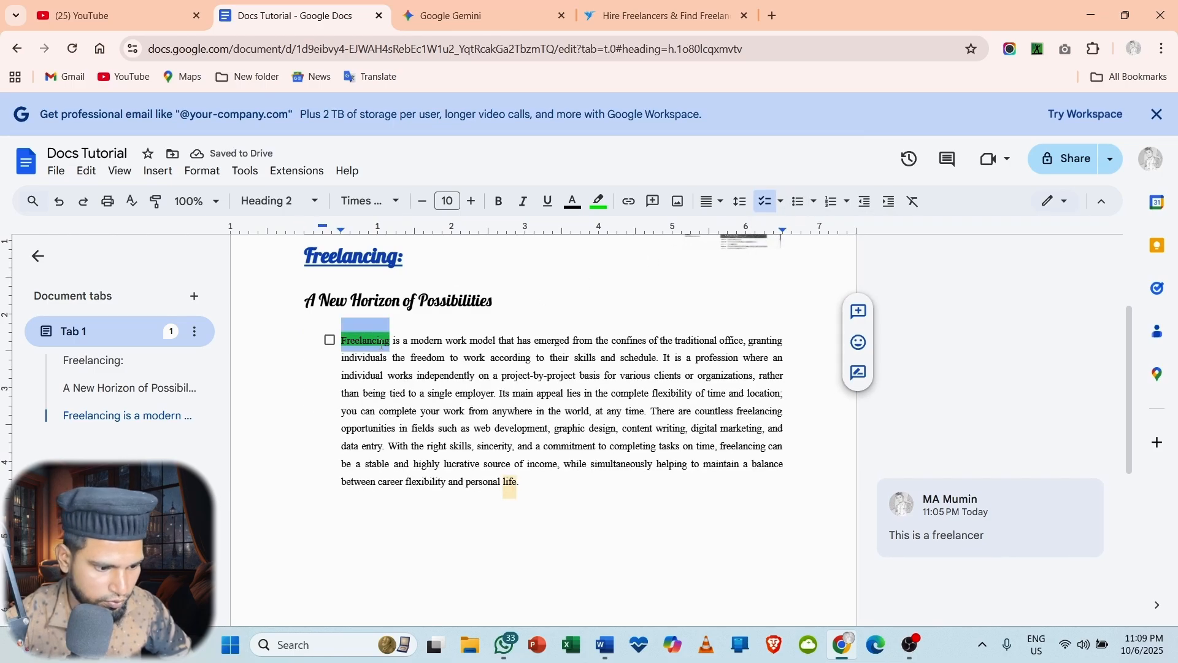
Step: Try to make the second line of the body paragraph its own item in the strikethrough checklist style
{"action": "left_click_drag", "start_coordinate": [339, 360], "coordinate": [785, 361]}
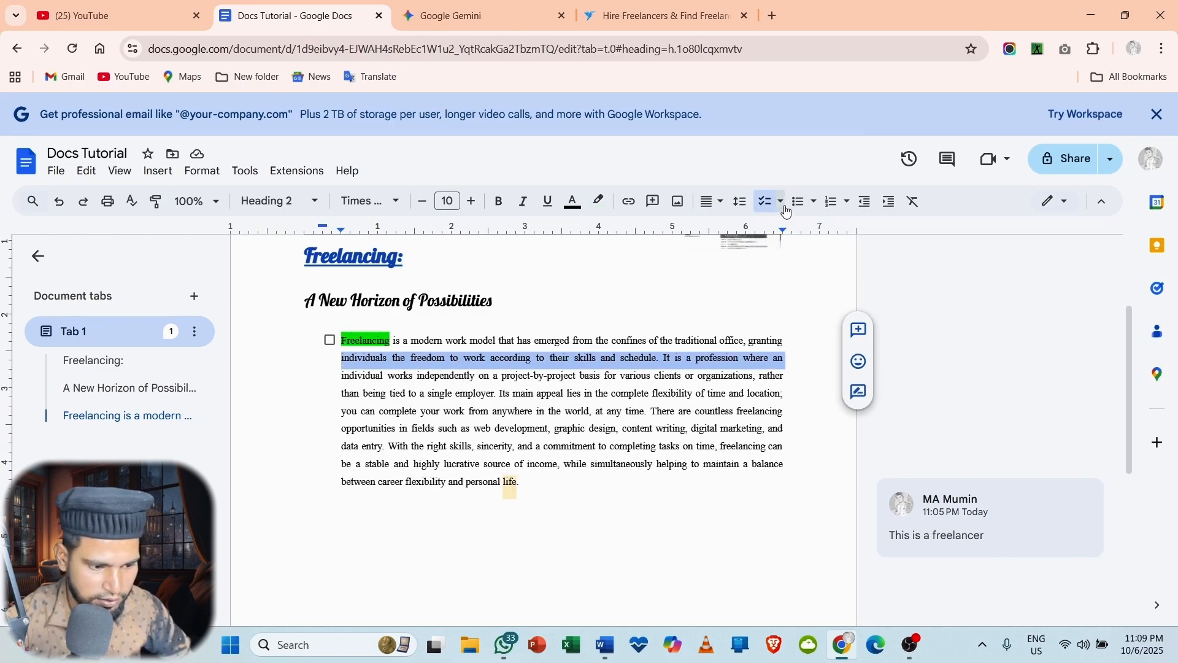
{"action": "left_click", "coordinate": [813, 208]}
{"action": "mouse_move", "coordinate": [780, 202]}
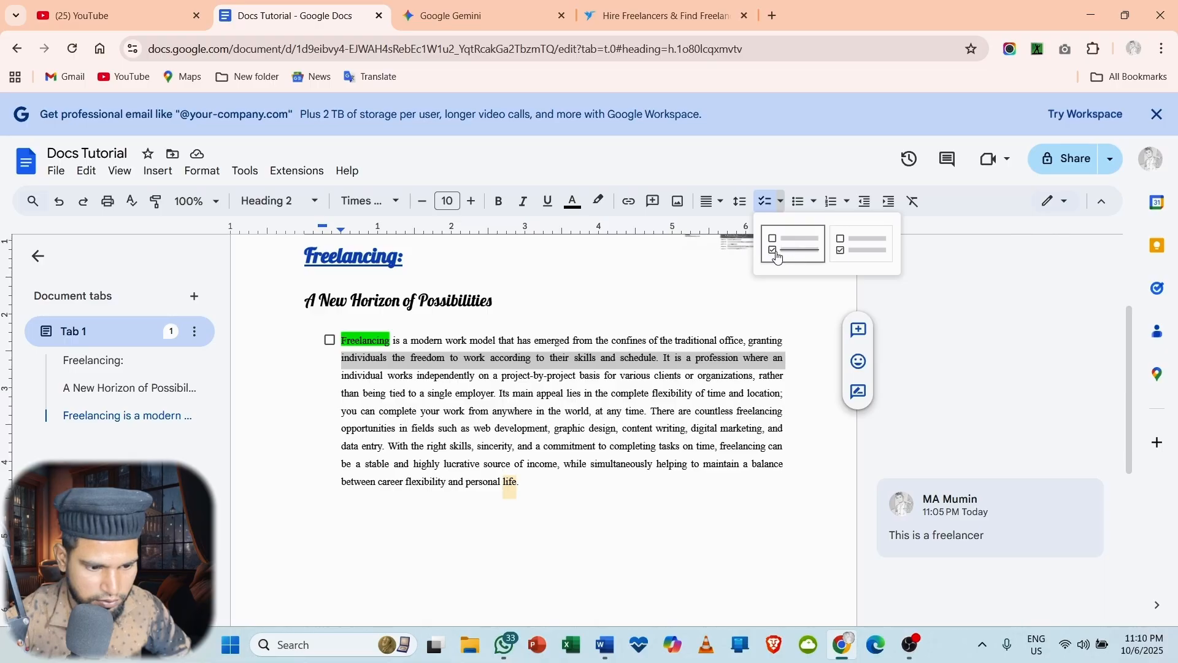
{"action": "left_click", "coordinate": [777, 257]}
{"action": "left_click_drag", "start_coordinate": [342, 357], "coordinate": [395, 357]}
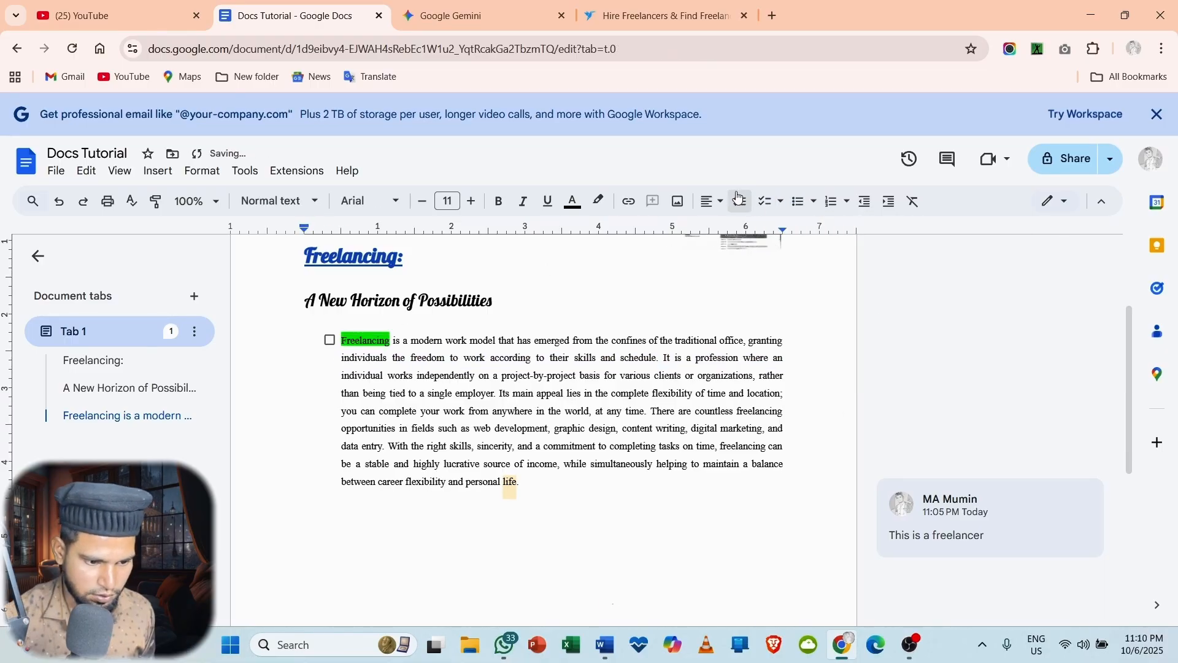
Step: Add a round-bulleted list below the body paragraph with the items "Sdfsvgdfgb gnhfg" and "rythfrbtgh", and end the list
{"action": "left_click", "coordinate": [782, 206]}
{"action": "left_click", "coordinate": [792, 250]}
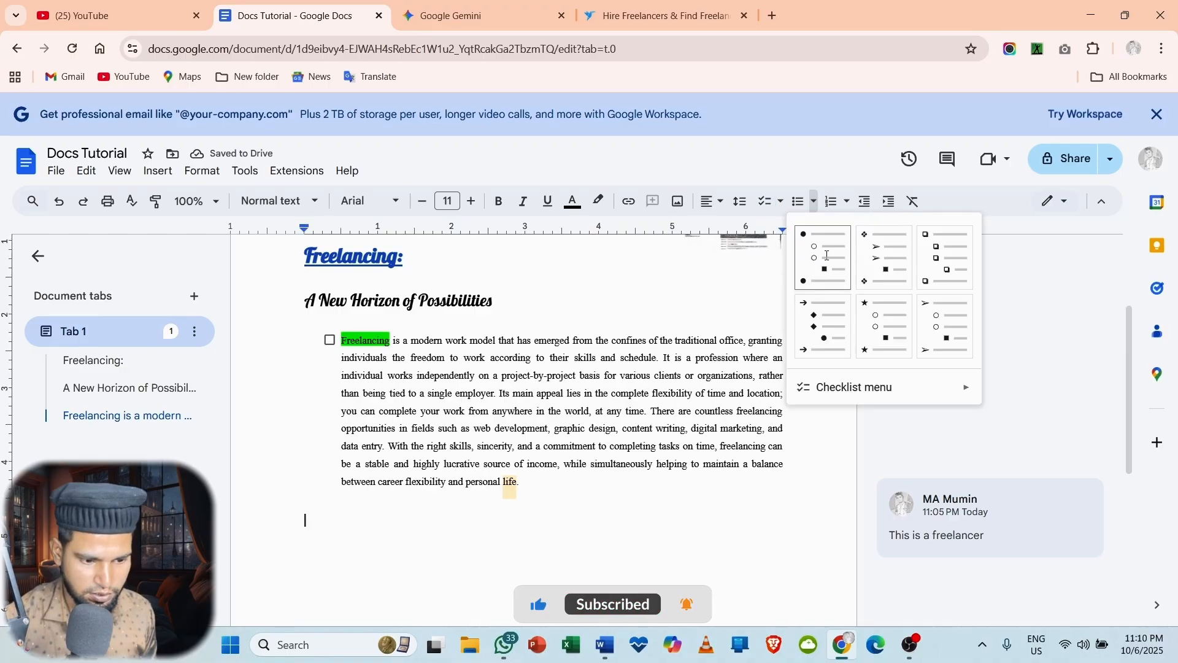
{"action": "left_click", "coordinate": [827, 255]}
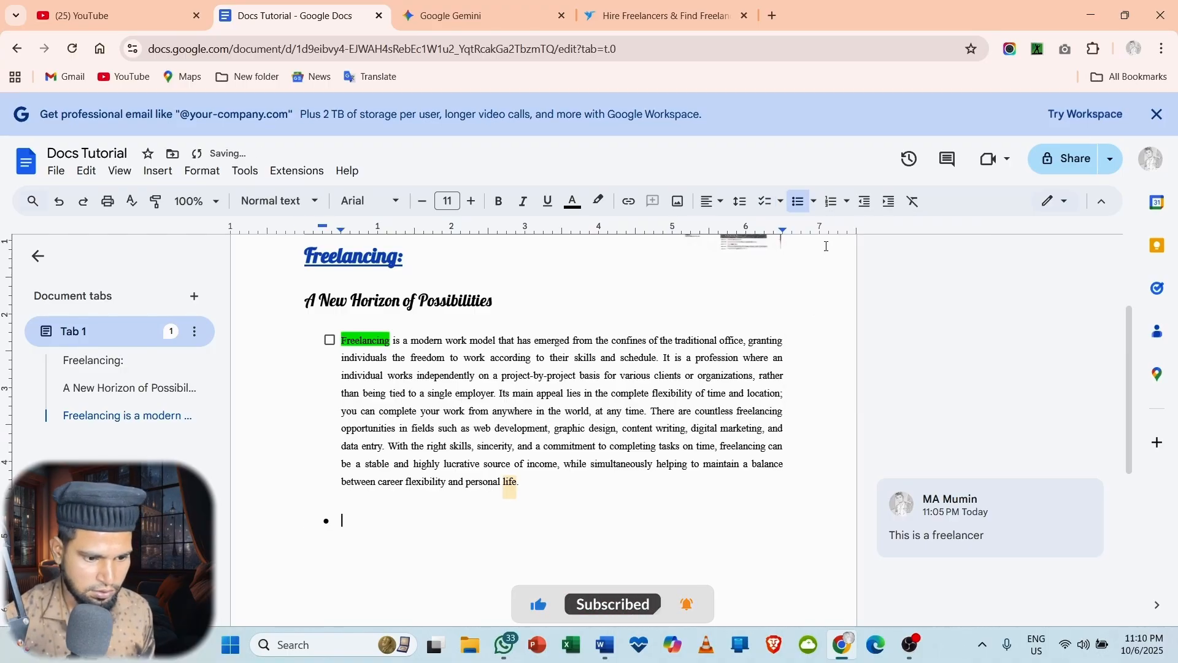
{"action": "type", "text": "Sdfsvgdfgb gnhfg"}
{"action": "key", "text": "Return"}
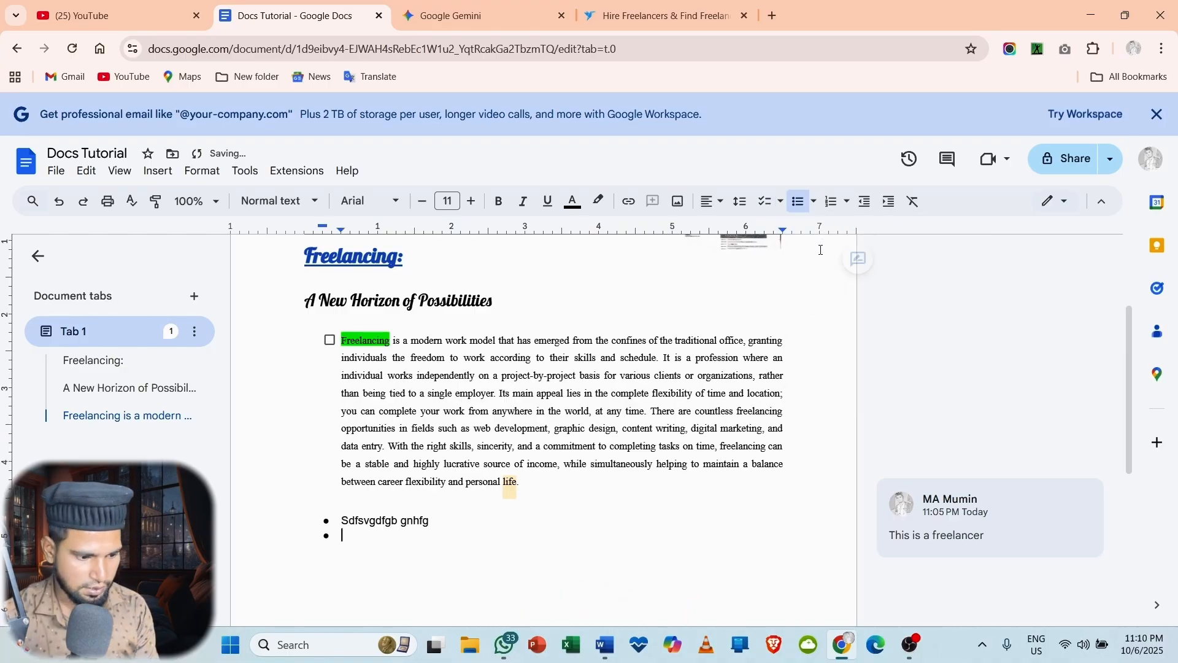
{"action": "type", "text": "Rythfrbtgh"}
{"action": "key", "text": "Return"}
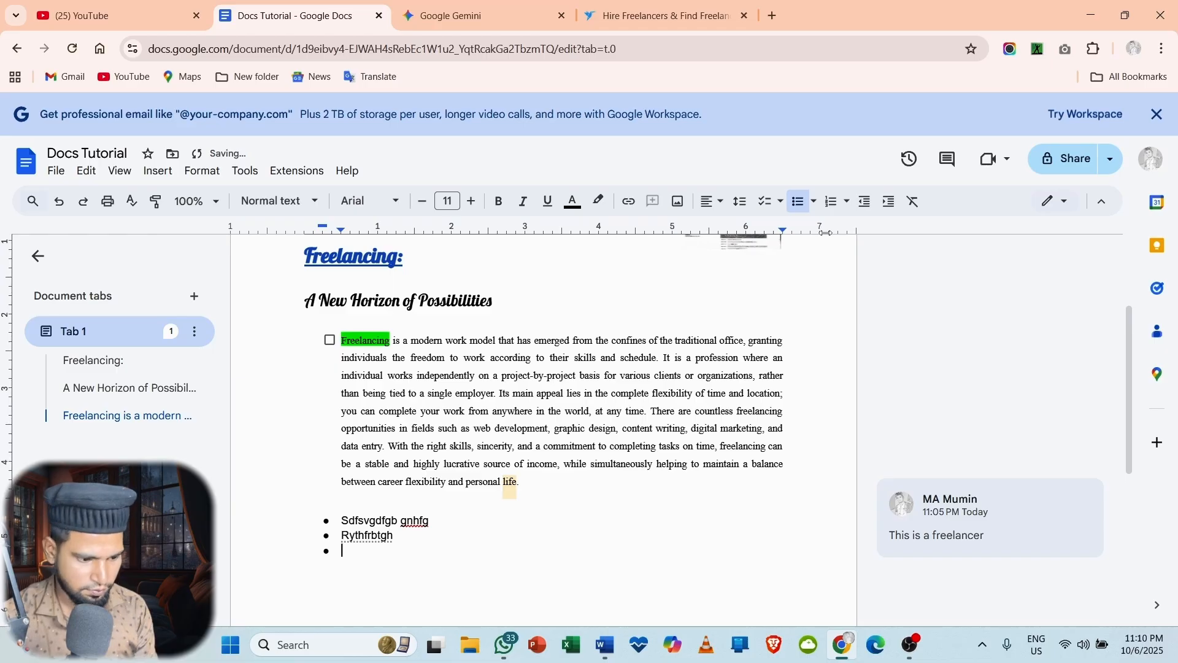
{"action": "key", "text": "ctrl+z"}
{"action": "key", "text": "BackSpace"}
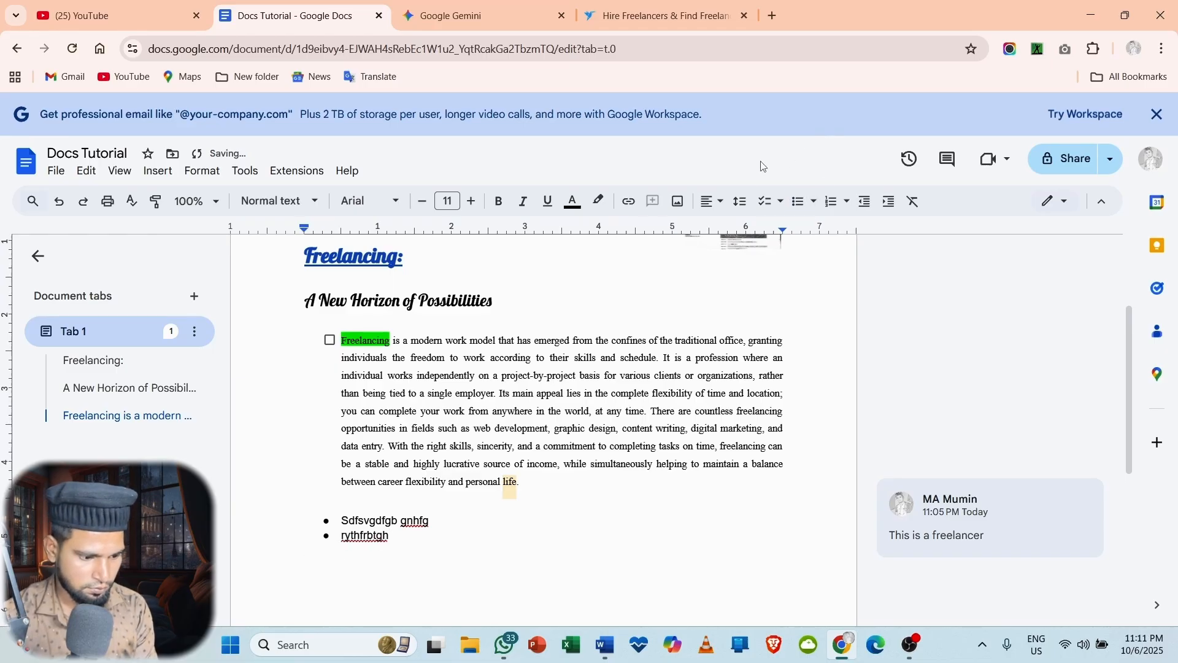
Step: Add a diamond-bulleted list below the round bullets with the items "Wevfrtybgrtht" and "rbthhrtvg", and end the list
{"action": "left_click", "coordinate": [815, 203]}
{"action": "left_click", "coordinate": [872, 255]}
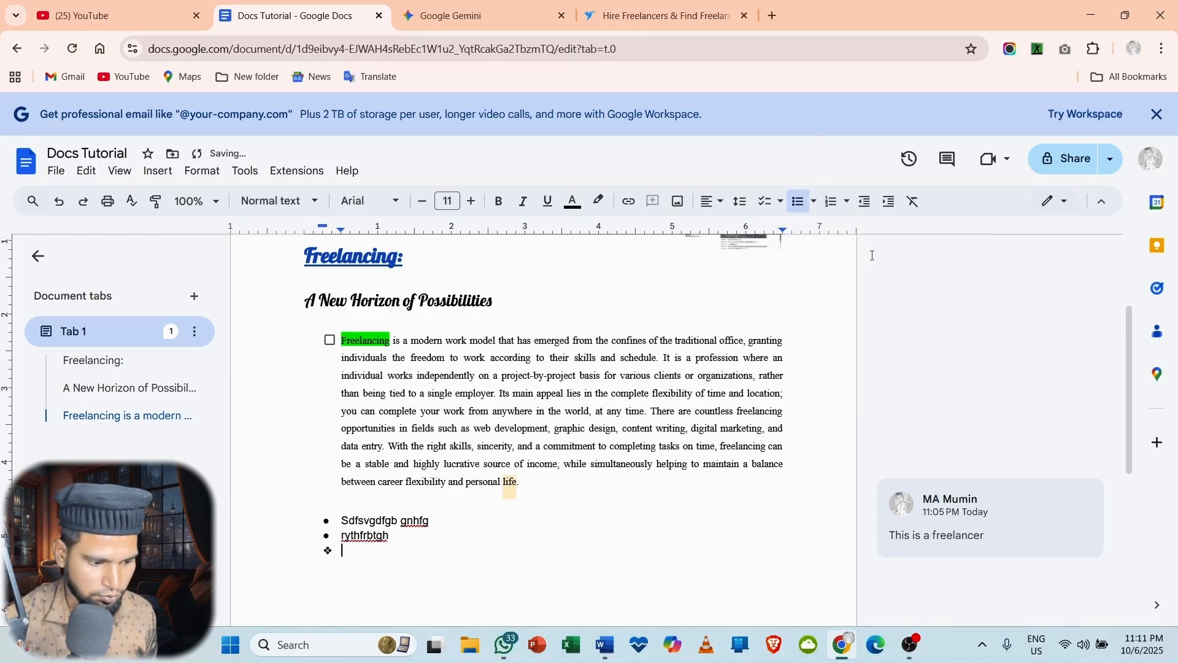
{"action": "type", "text": "wevfrtybgrtht"}
{"action": "key", "text": "Return"}
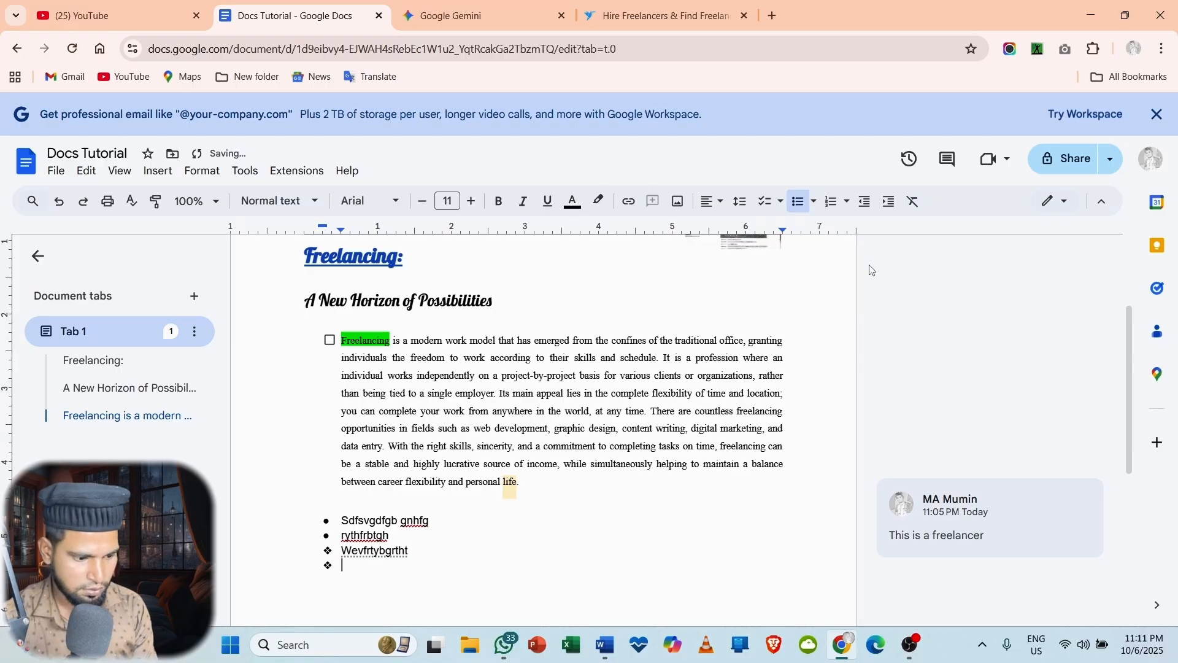
{"action": "type", "text": "rbthhrtvg"}
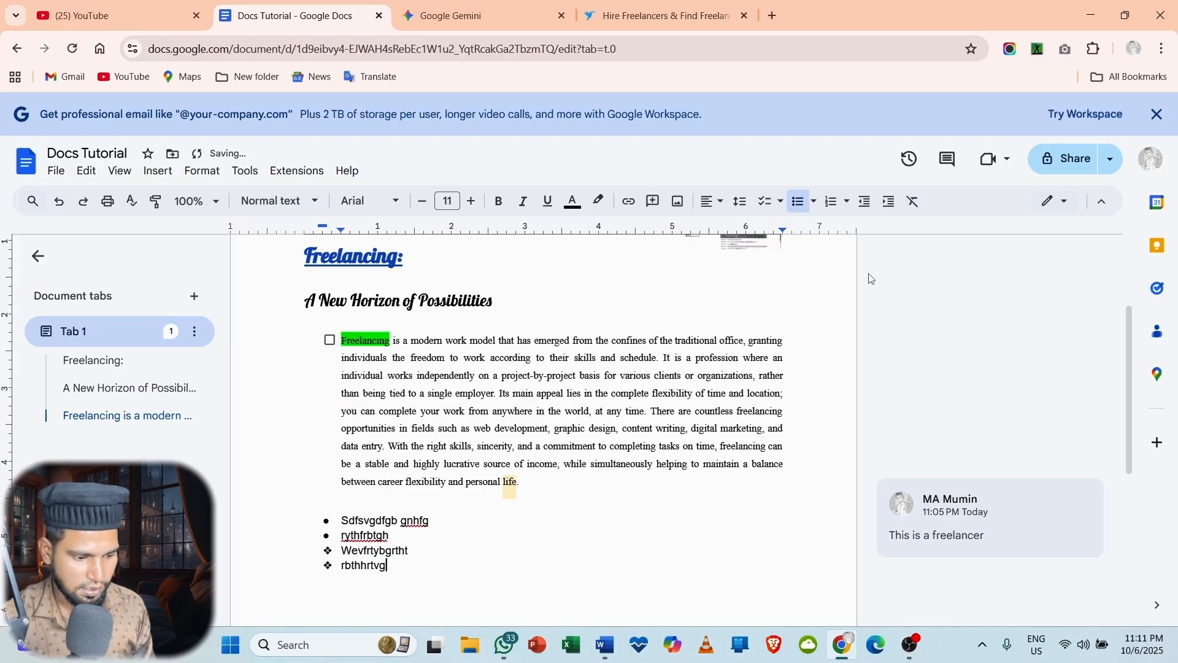
{"action": "key", "text": "Return"}
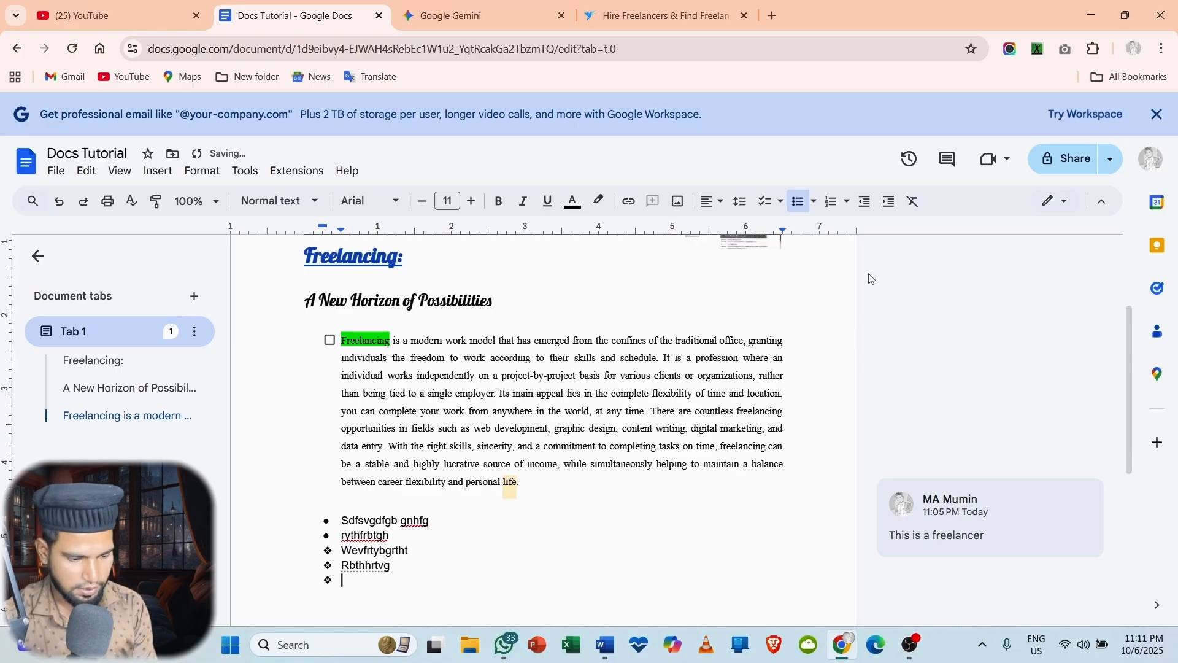
{"action": "key", "text": "ctrl+z"}
{"action": "key", "text": "BackSpace"}
{"action": "key", "text": "BackSpace"}
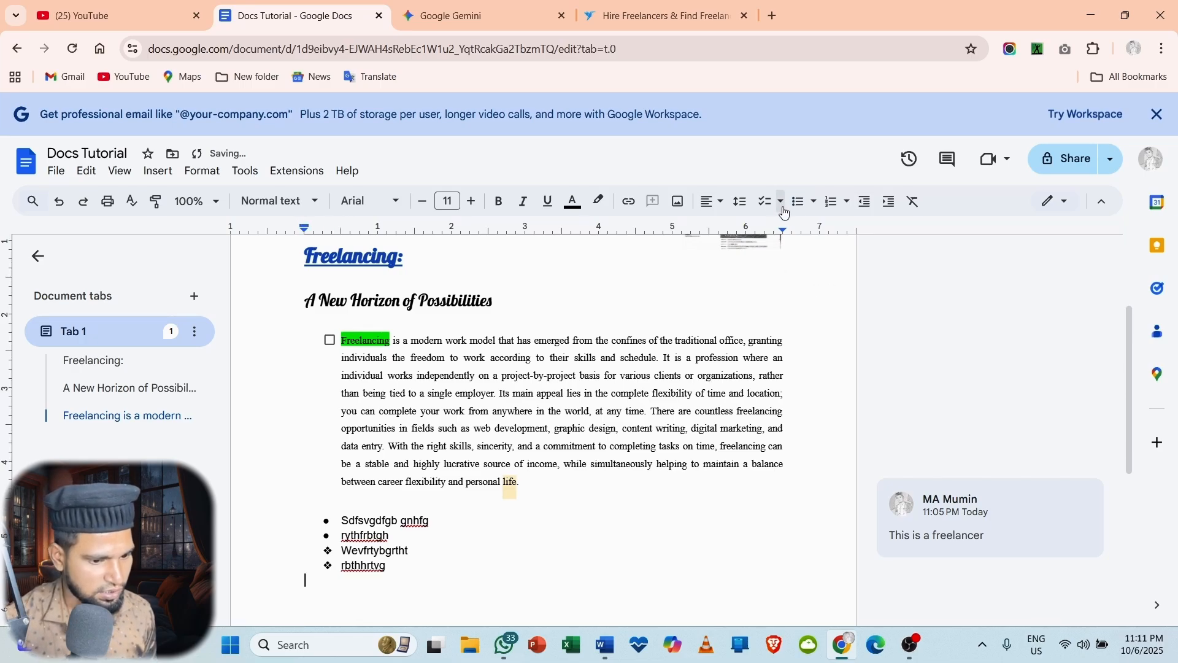
Step: Add an arrow-bulleted list below the diamond bullets with the items "Awervgrtrt" and "fghnjftdh", and end the list
{"action": "left_click", "coordinate": [813, 202]}
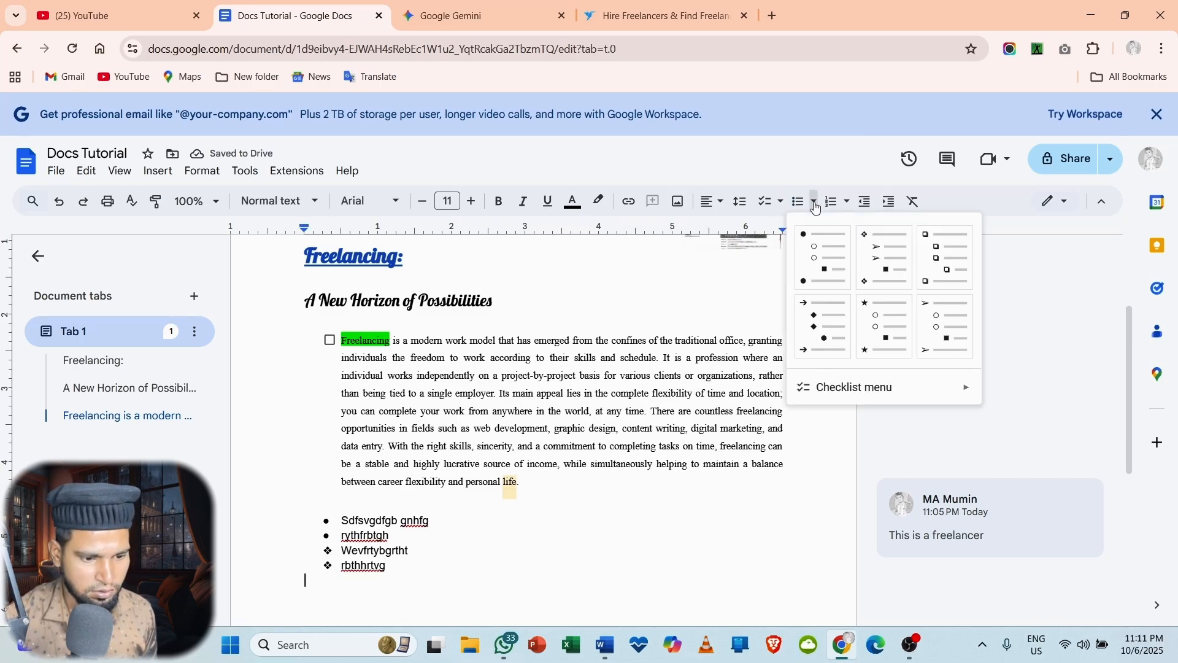
{"action": "left_click", "coordinate": [832, 324]}
{"action": "type", "text": "awervgrt"}
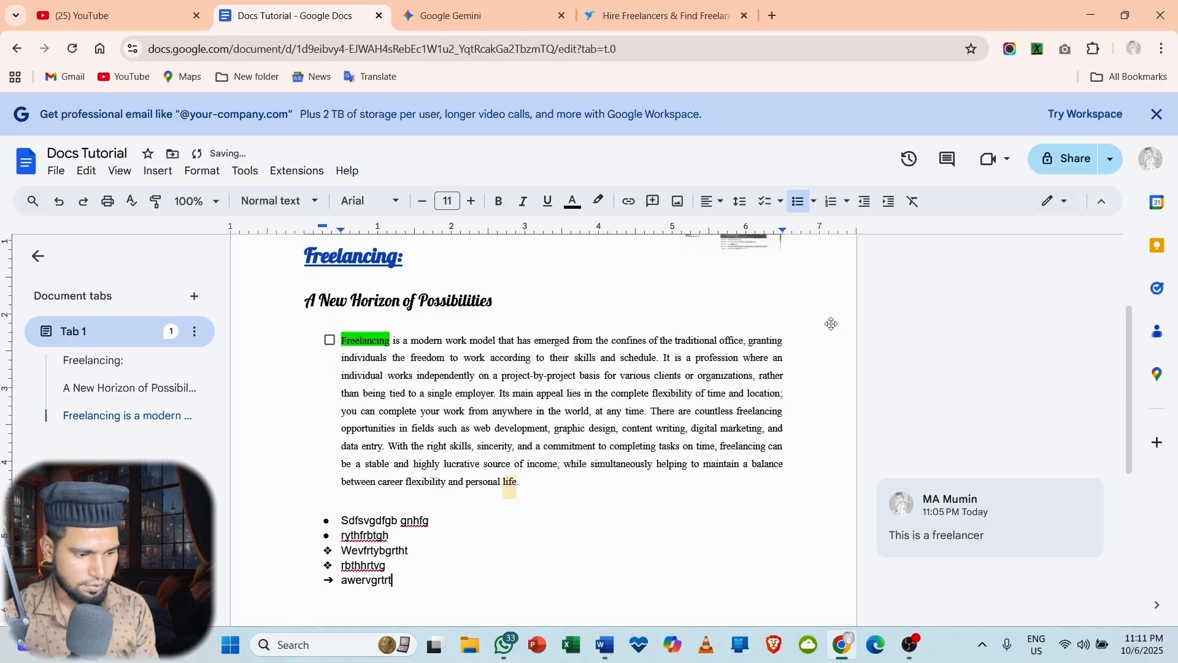
{"action": "type", "text": "rt"}
{"action": "key", "text": "Return"}
{"action": "type", "text": "Fghnjftdh"}
{"action": "key", "text": "Return"}
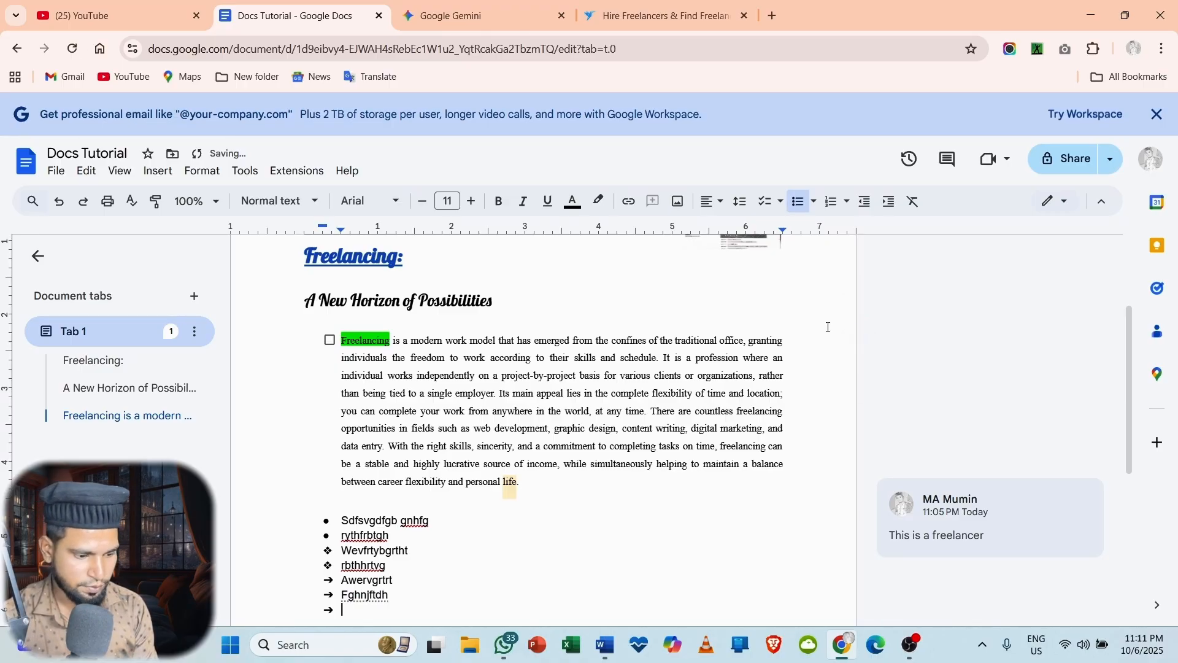
{"action": "key", "text": "BackSpace"}
{"action": "key", "text": "BackSpace"}
{"action": "key", "text": "BackSpace"}
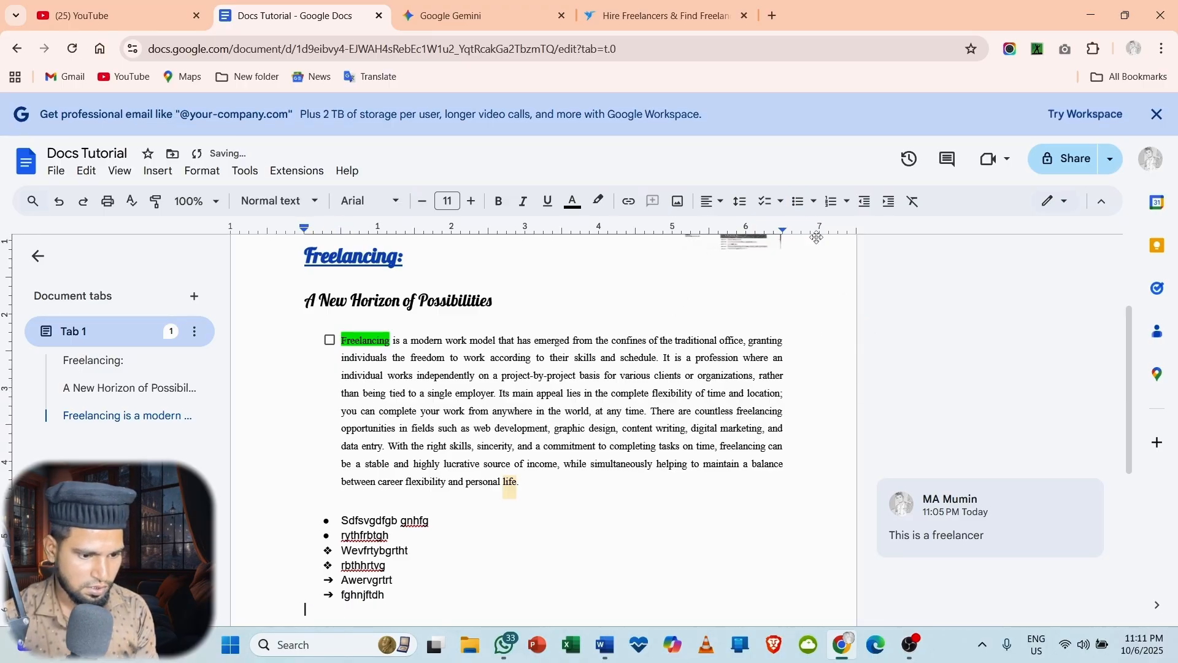
Step: Add a star-bulleted list below the arrow bullets with the items "Awrvgersghfrtgtyevrgver" and "uih", and end the list
{"action": "left_click", "coordinate": [814, 201]}
{"action": "left_click", "coordinate": [895, 332]}
{"action": "type", "text": "awrvgersghfrtgtyevrgver"}
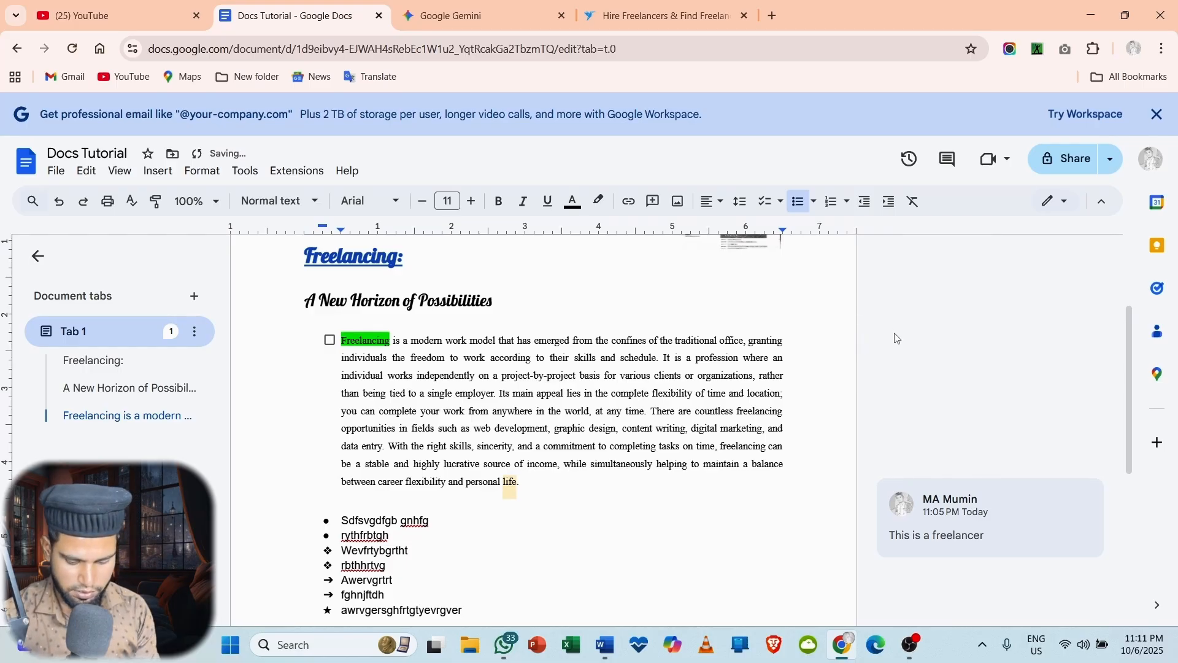
{"action": "key", "text": "Return"}
{"action": "type", "text": "uih"}
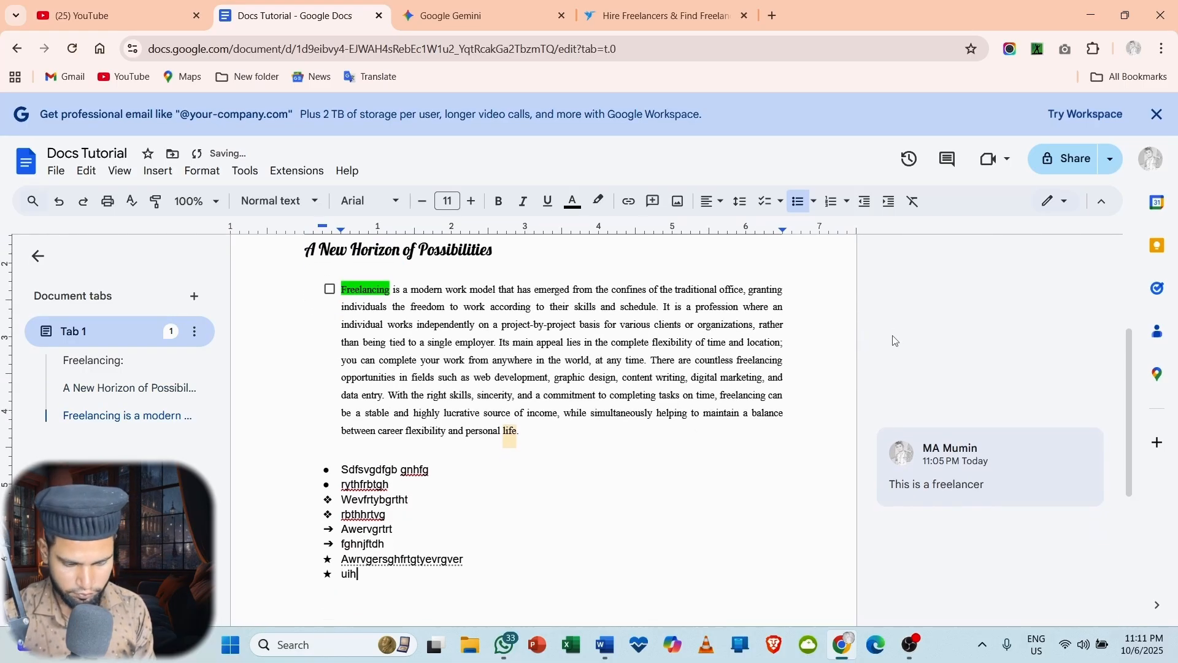
{"action": "key", "text": "Return"}
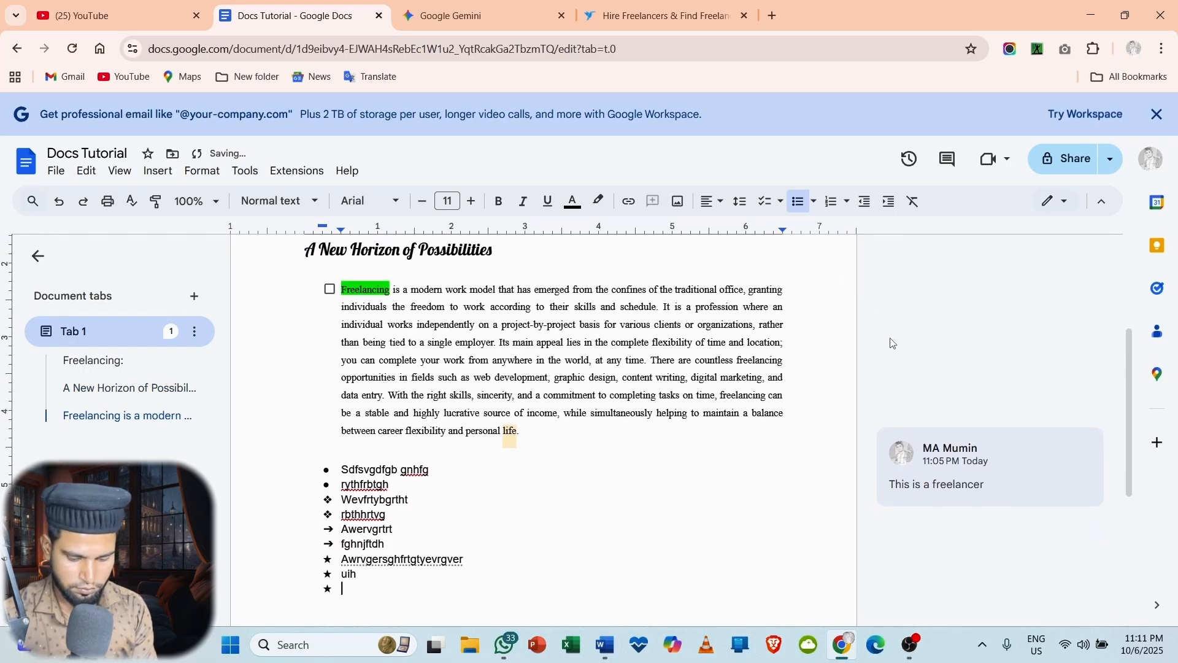
{"action": "key", "text": "BackSpace"}
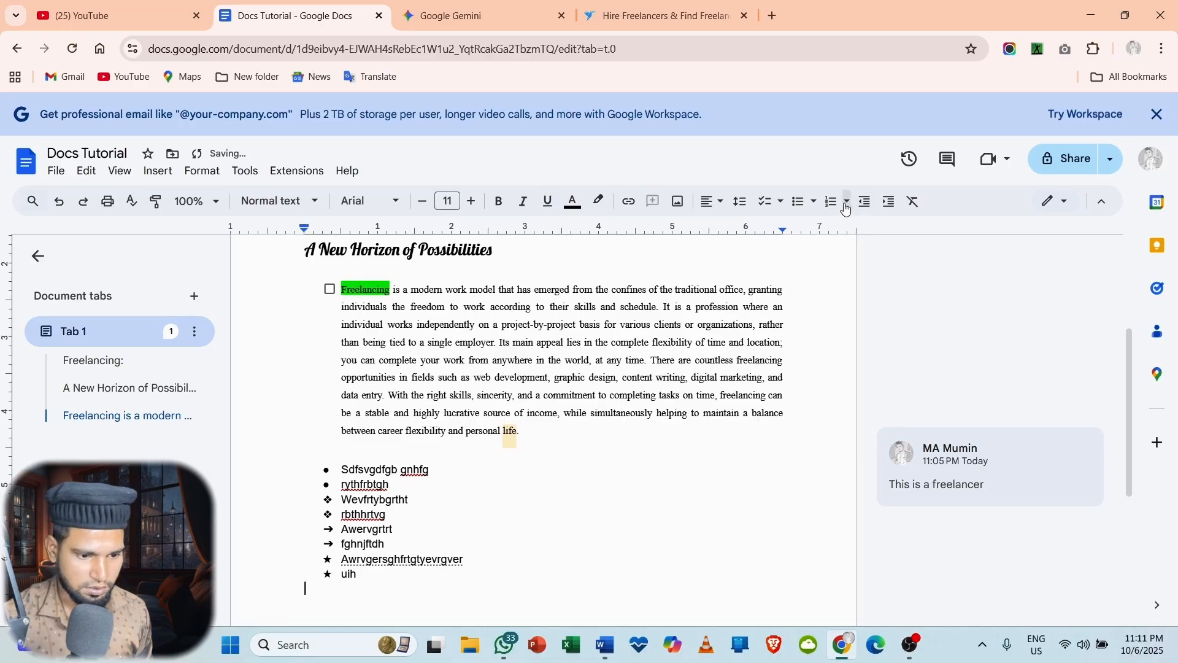
Step: Add an arrowhead-bulleted item "Zsfvegserbgrtbgh" below the star bullets and end the list
{"action": "left_click", "coordinate": [813, 202]}
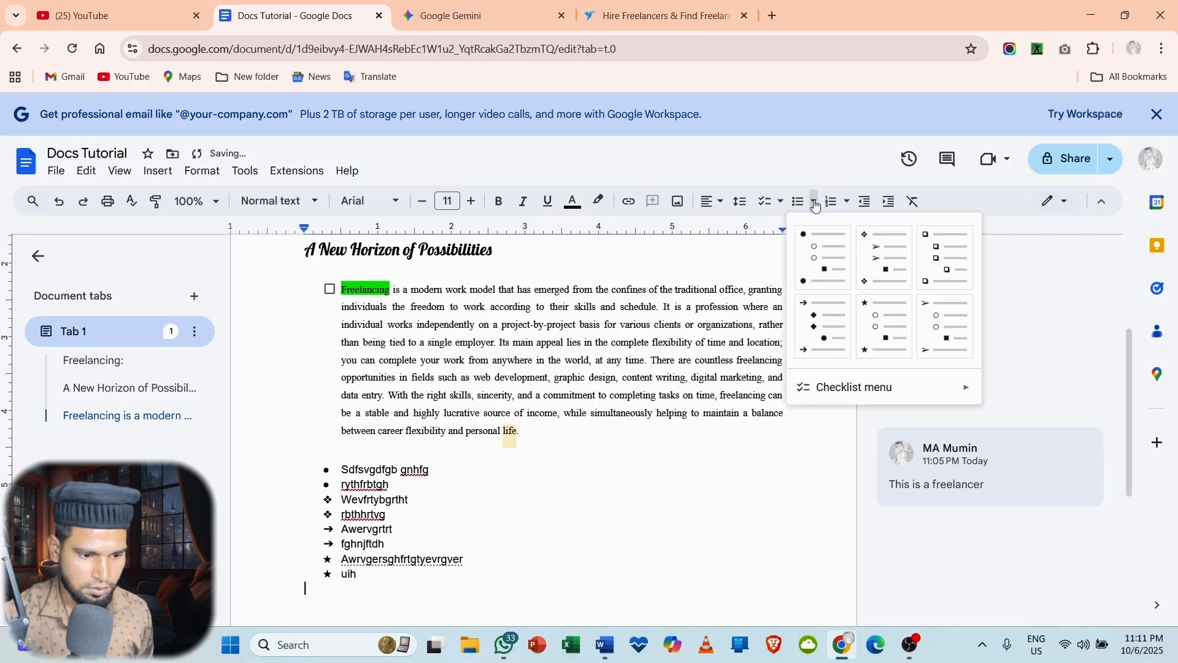
{"action": "left_click", "coordinate": [948, 339]}
{"action": "type", "text": "Zsfvegserbgrtbgh"}
{"action": "key", "text": "Return"}
{"action": "key", "text": "BackSpace"}
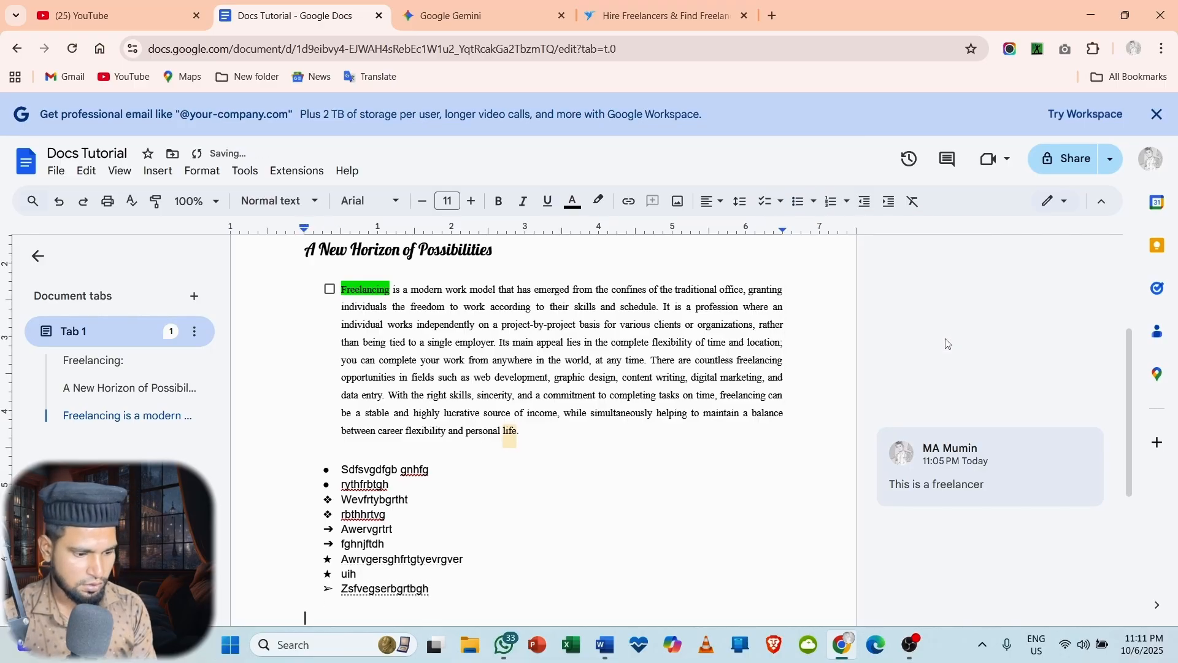
Step: Add a numbered list in the 1., 2. format with the item "wq4fg543yt54gyt5r" below the bullets, and end the list
{"action": "left_click", "coordinate": [814, 202]}
{"action": "left_click", "coordinate": [848, 202]}
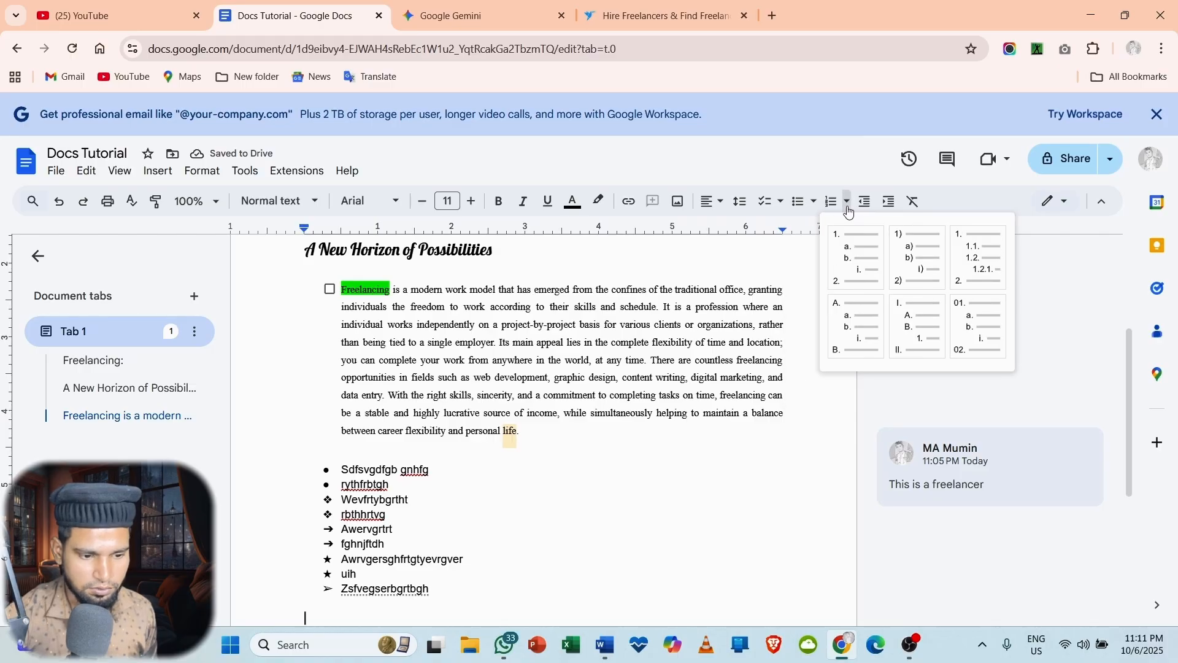
{"action": "left_click", "coordinate": [858, 265]}
{"action": "scroll", "coordinate": [660, 441], "scroll_direction": "down", "scroll_amount": 1}
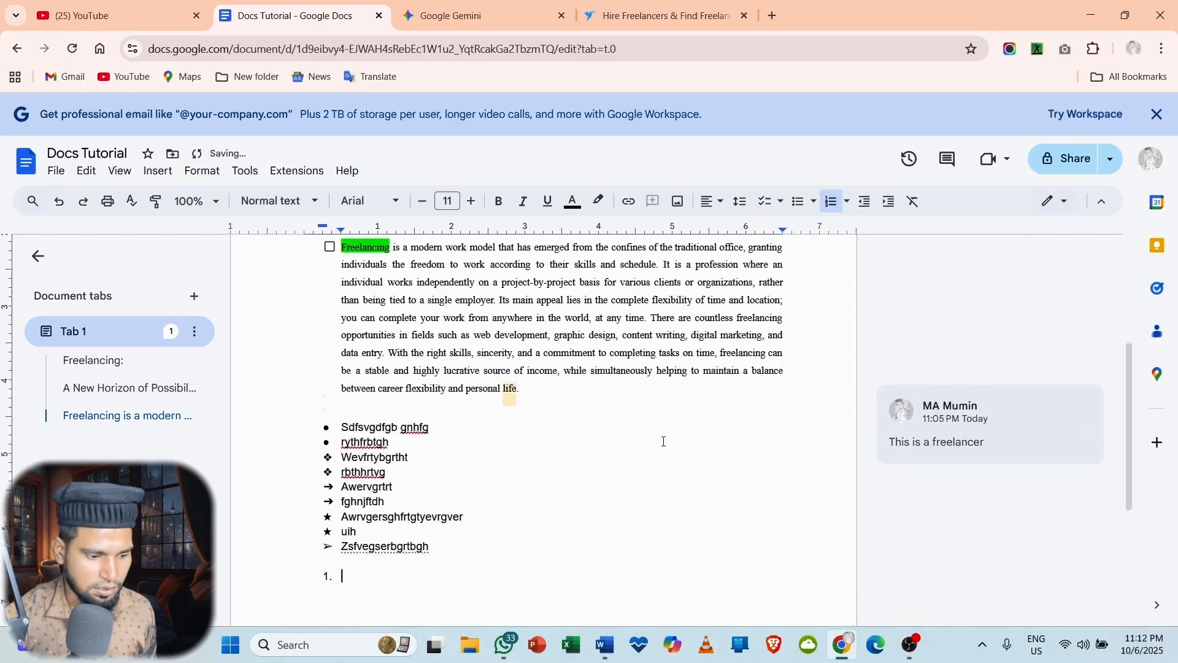
{"action": "type", "text": "wq4fg543yt54gyt5r"}
{"action": "key", "text": "Return"}
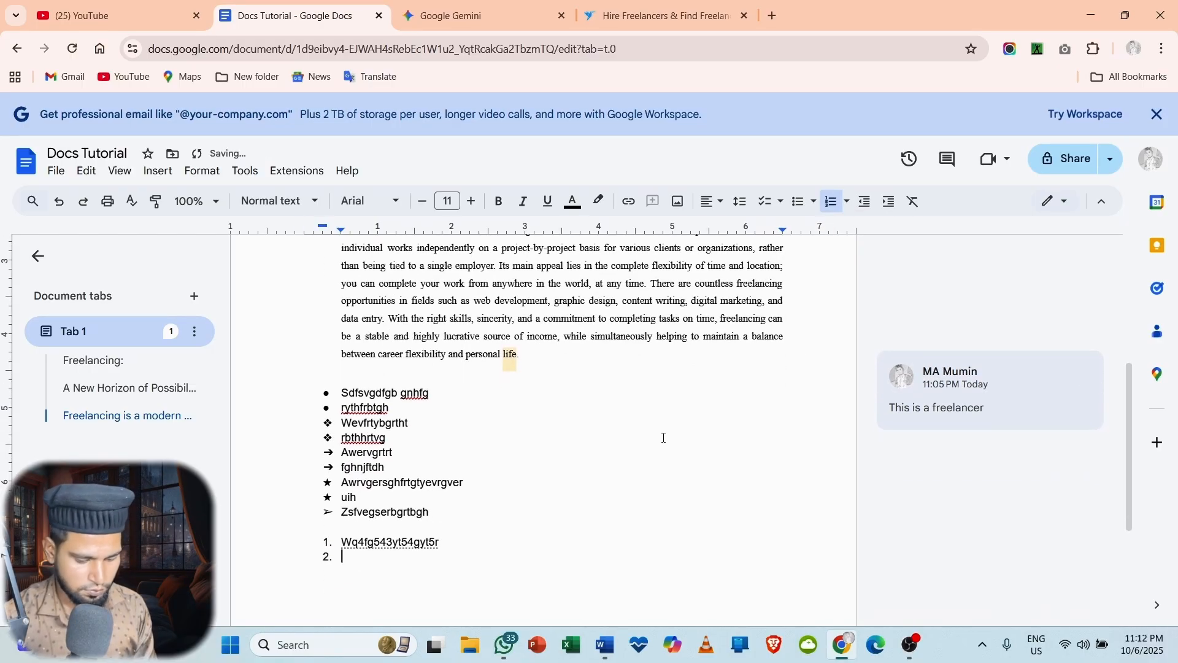
{"action": "key", "text": "ctrl+z"}
{"action": "key", "text": "BackSpace"}
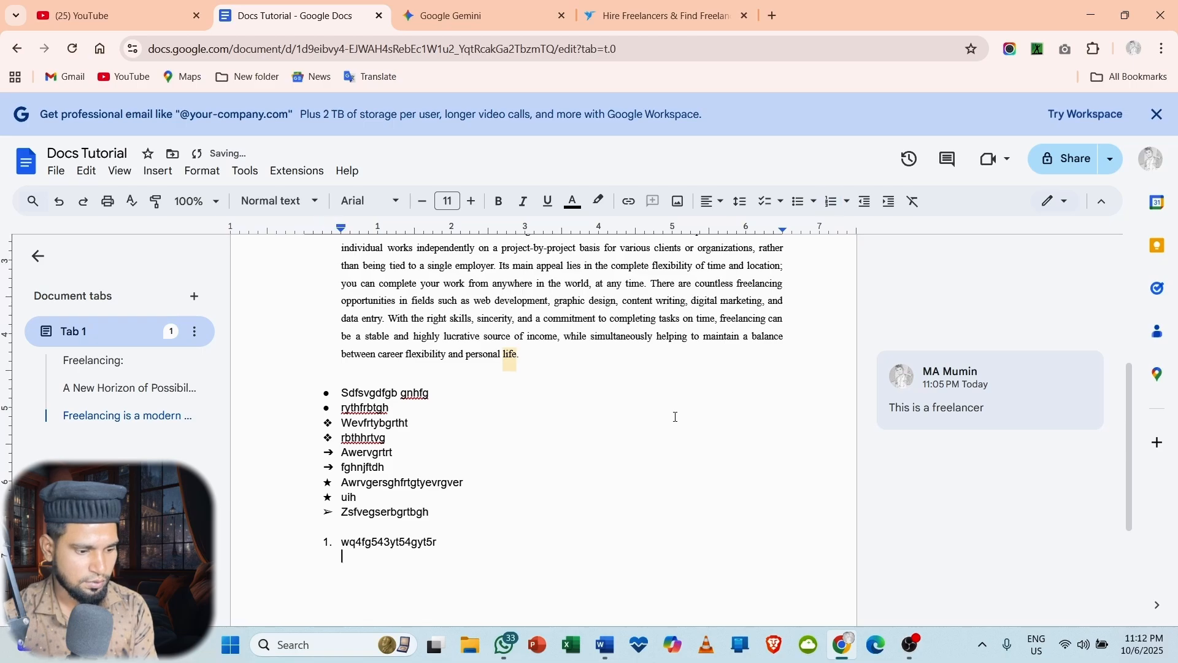
{"action": "key", "text": "BackSpace"}
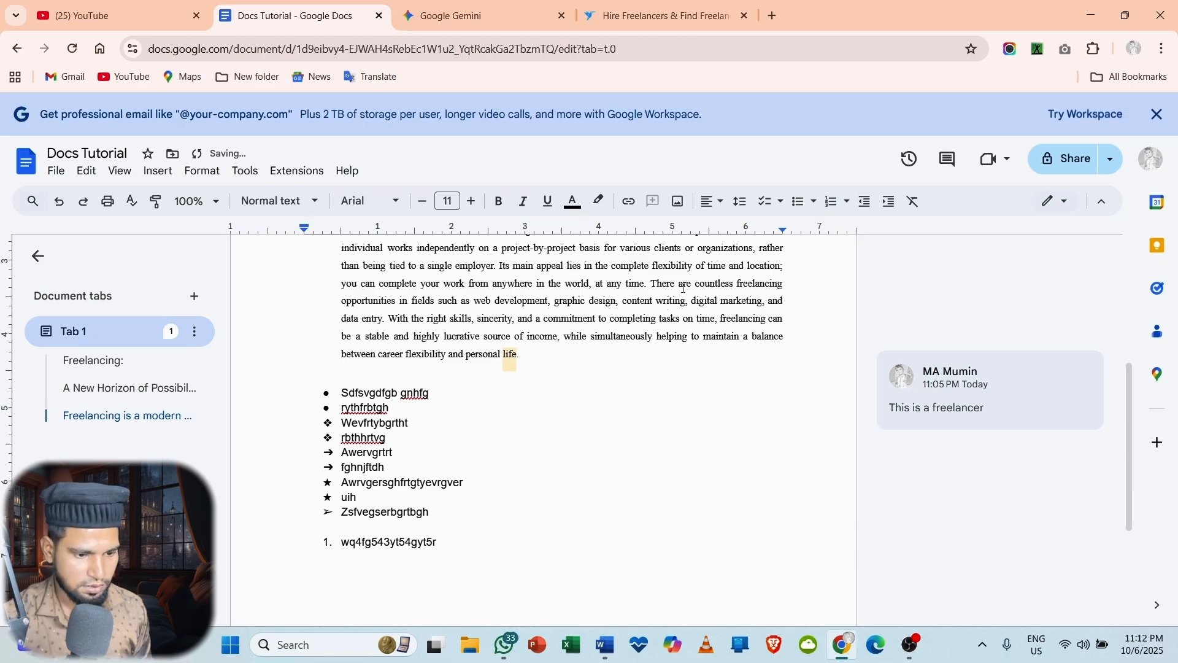
Step: Add a list in the A., B. format with the item "Qwdrcwrgetvgrt" below the numbered item, and end the list
{"action": "left_click", "coordinate": [848, 202]}
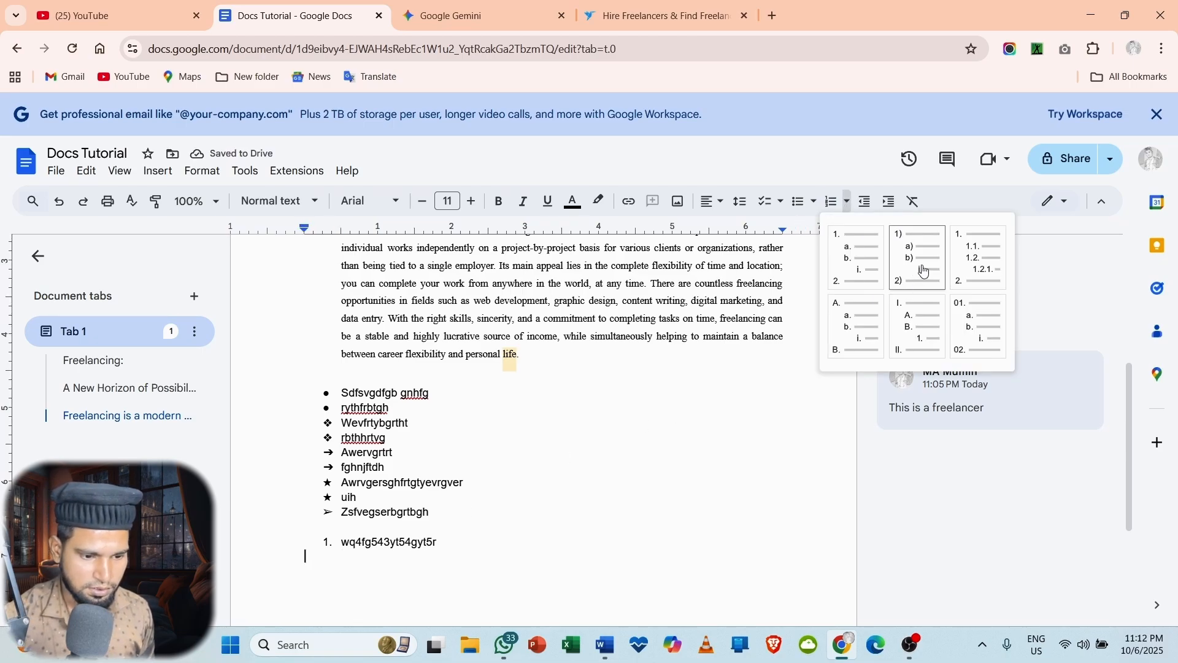
{"action": "left_click", "coordinate": [851, 332]}
{"action": "type", "text": "qwdrcwrgetvg"}
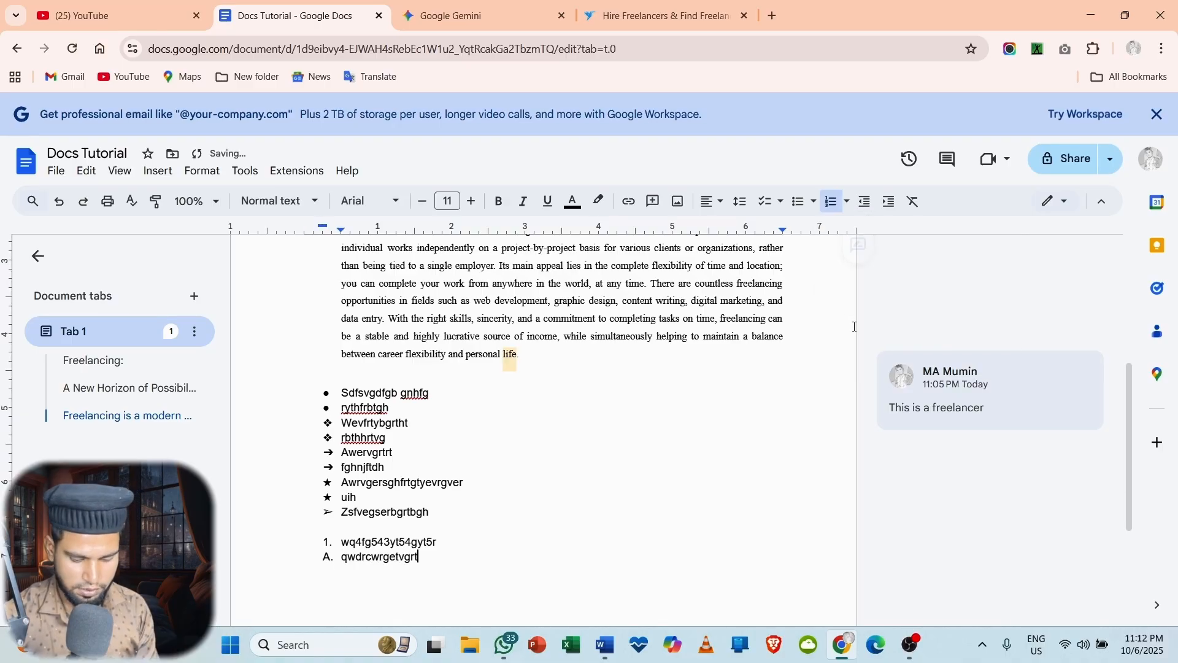
{"action": "type", "text": "rt"}
{"action": "key", "text": "Return"}
{"action": "key", "text": "Return"}
Step: Examine the available numbered-list formats, paragraph styles with their options, and page zoom levels without applying any
{"action": "left_click", "coordinate": [847, 201]}
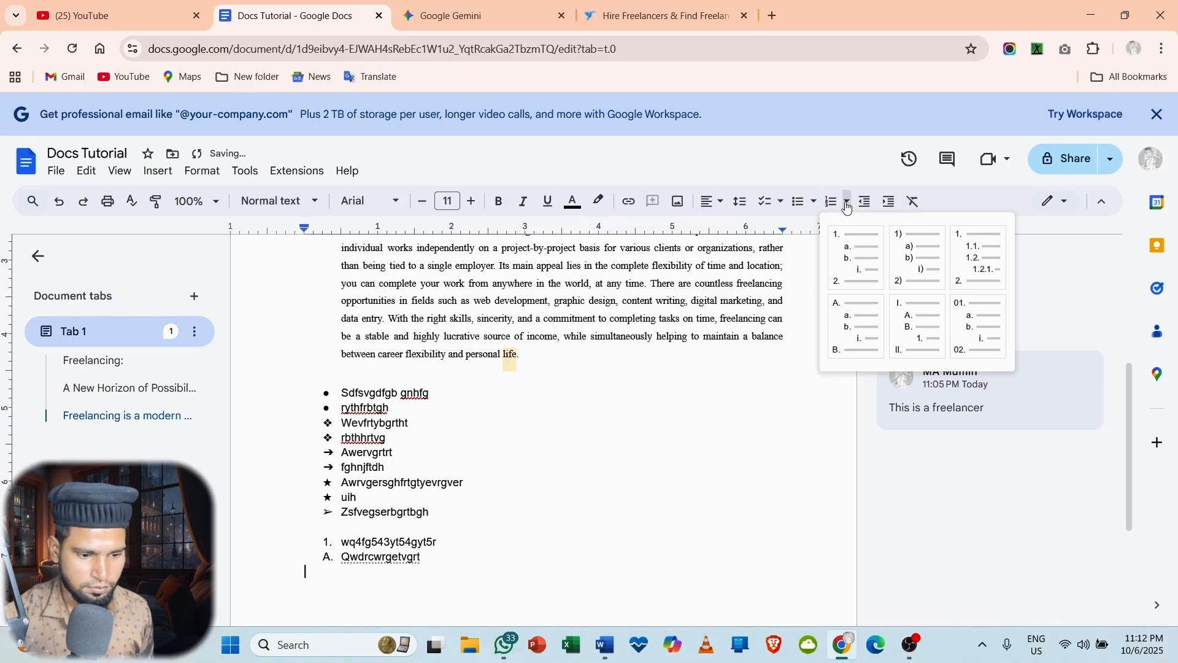
{"action": "left_click", "coordinate": [867, 208]}
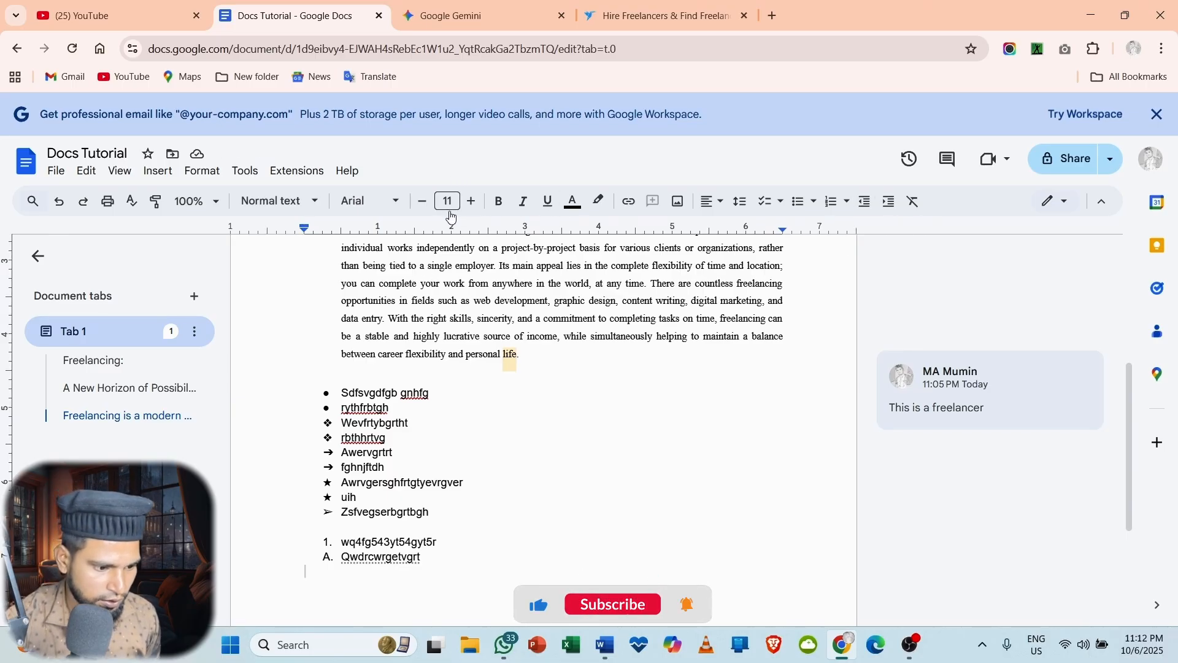
{"action": "left_click", "coordinate": [305, 202]}
{"action": "mouse_move", "coordinate": [306, 311]}
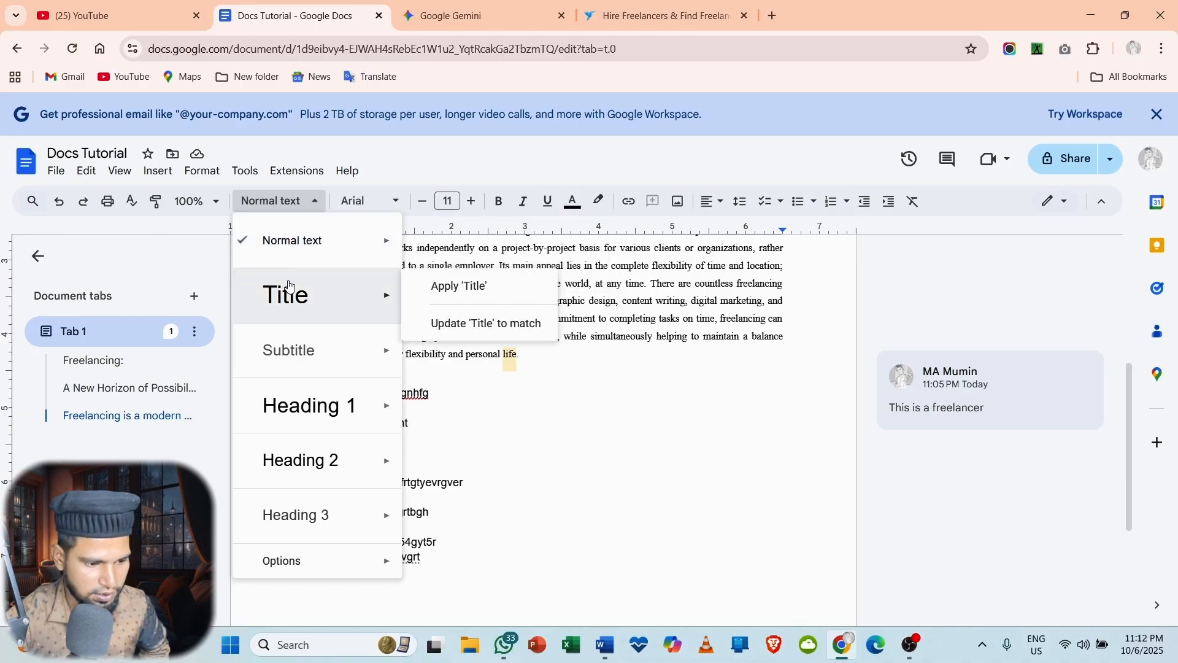
{"action": "mouse_move", "coordinate": [312, 358]}
{"action": "mouse_move", "coordinate": [306, 452]}
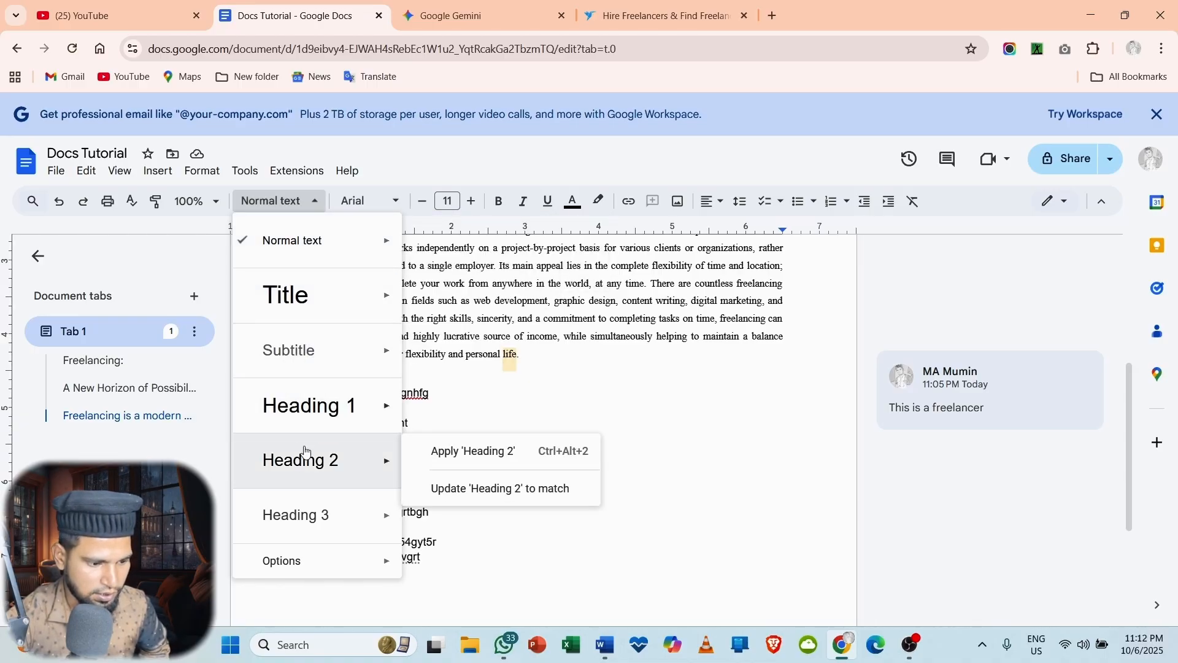
{"action": "mouse_move", "coordinate": [295, 569]}
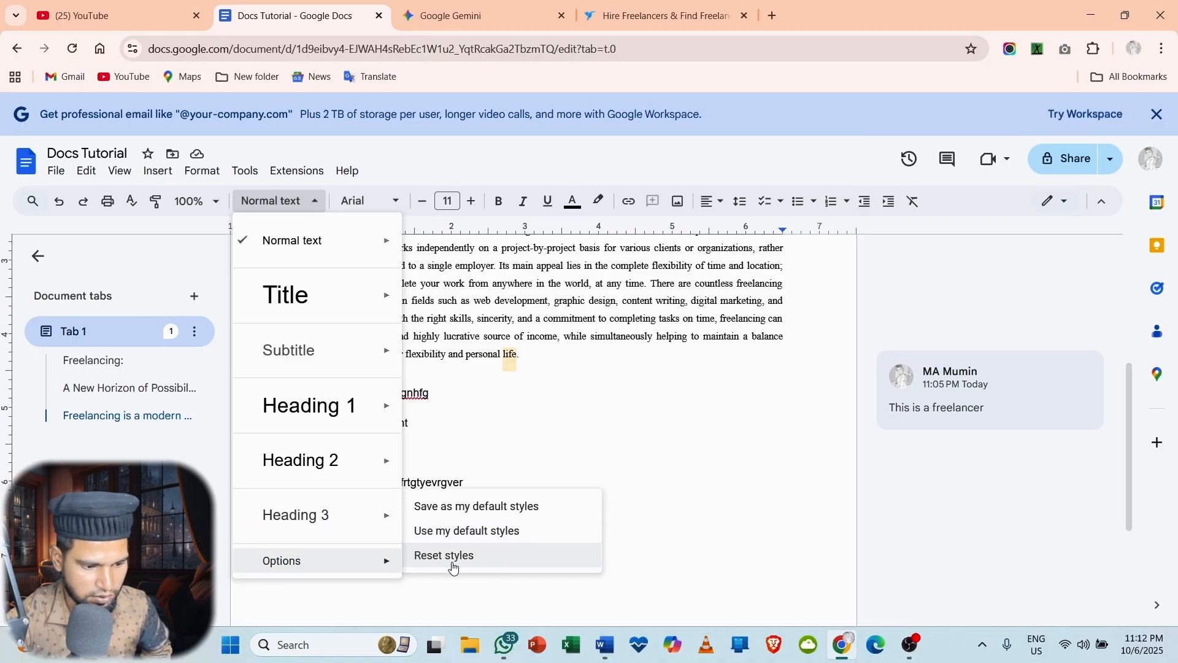
{"action": "left_click", "coordinate": [696, 449]}
{"action": "left_click", "coordinate": [196, 201]}
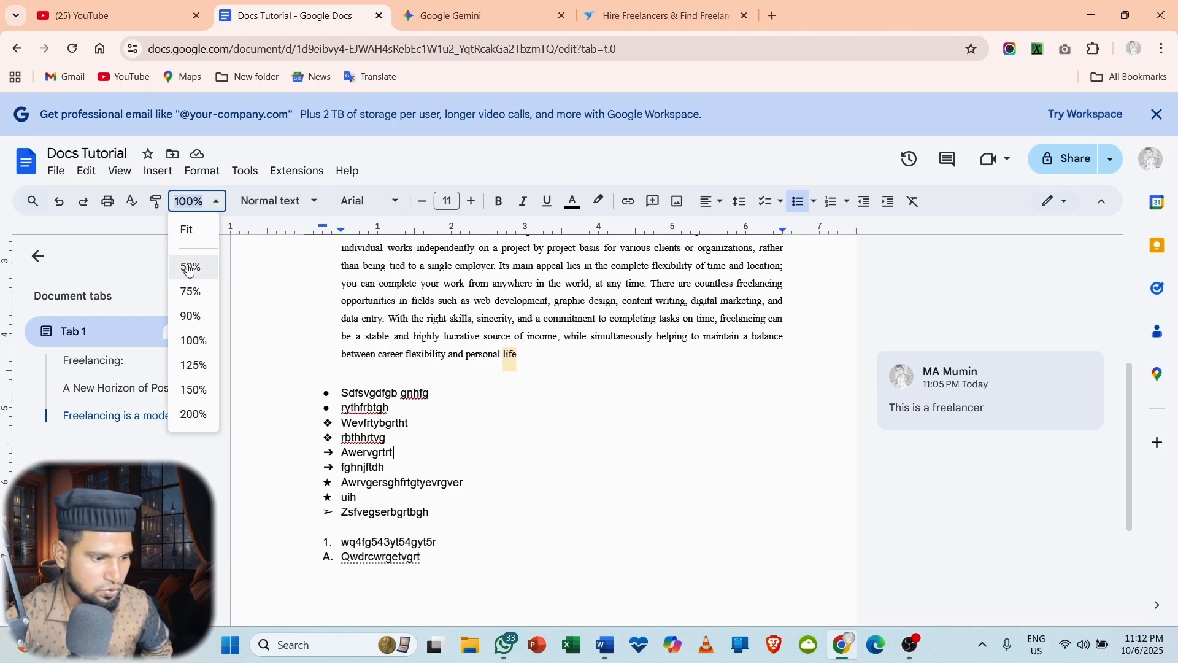
{"action": "left_click", "coordinate": [549, 458]}
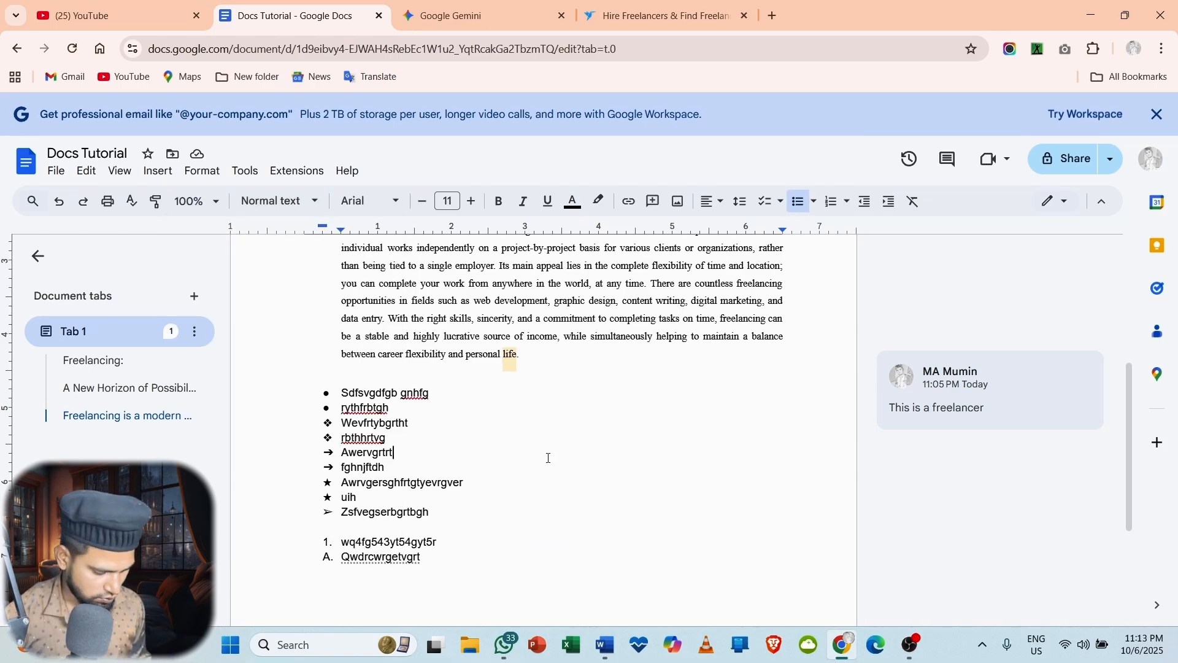
Step: Copy the formatting of the arrow-bulleted item "Awervgrtrt" onto the "Freelancing:" heading with Paint format
{"action": "key", "text": "ctrl+plus"}
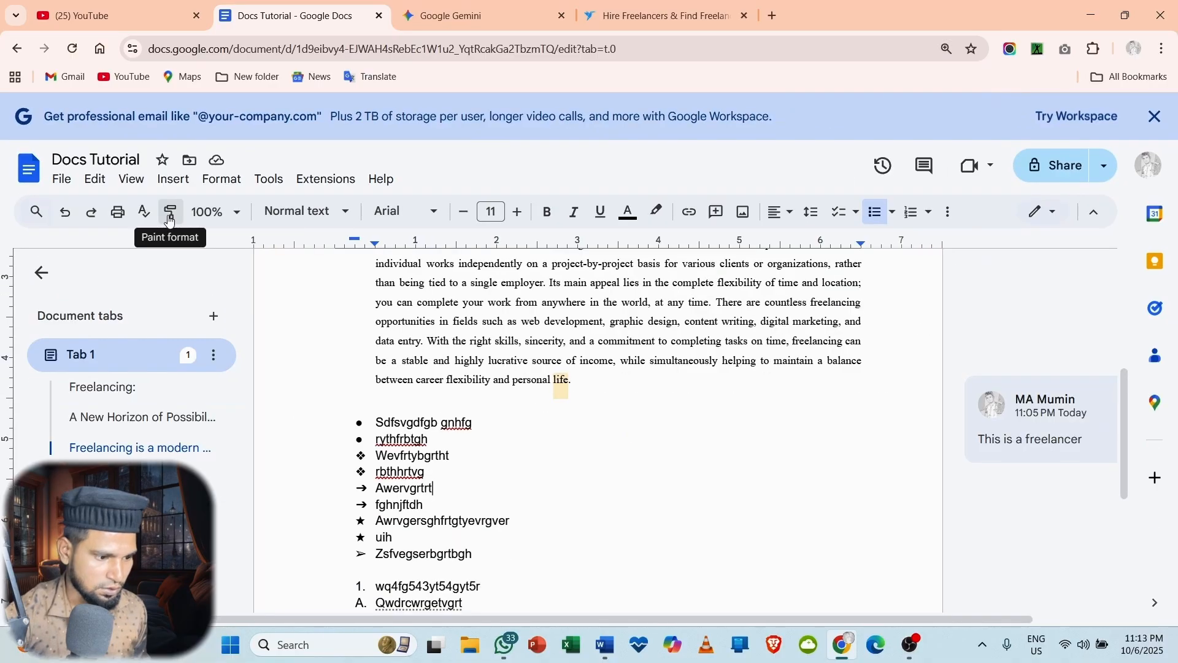
{"action": "left_click", "coordinate": [170, 215]}
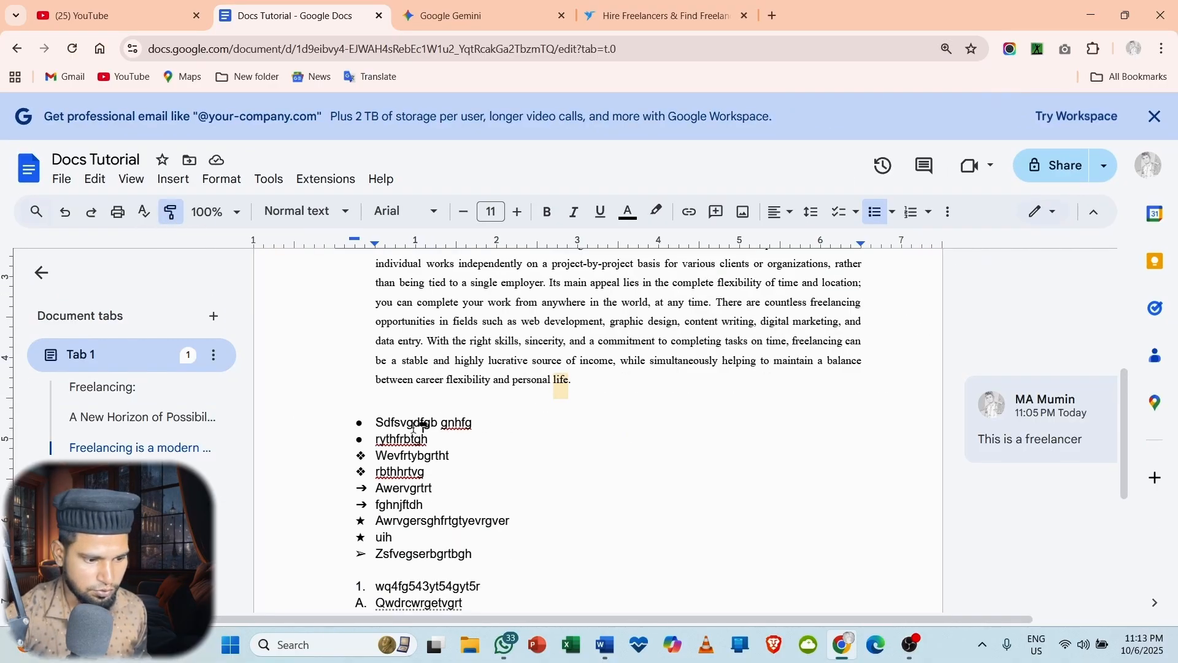
{"action": "scroll", "coordinate": [401, 406], "scroll_direction": "up", "scroll_amount": 3}
{"action": "left_click_drag", "start_coordinate": [333, 361], "coordinate": [471, 371]}
{"action": "scroll", "coordinate": [457, 590], "scroll_direction": "down", "scroll_amount": 5}
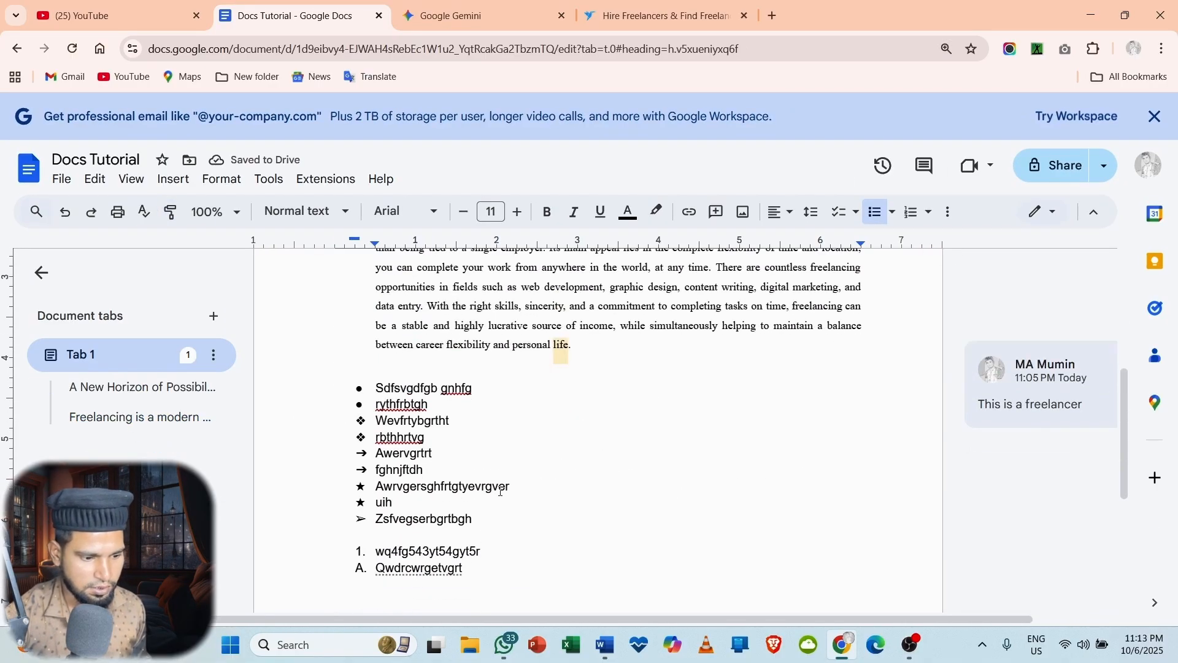
Step: Copy the "Freelancing" title's formatting onto the "Freelancing:" line with Paint format, and undo both formatting changes to that line
{"action": "scroll", "coordinate": [501, 491], "scroll_direction": "up", "scroll_amount": 4}
{"action": "left_click", "coordinate": [607, 287]}
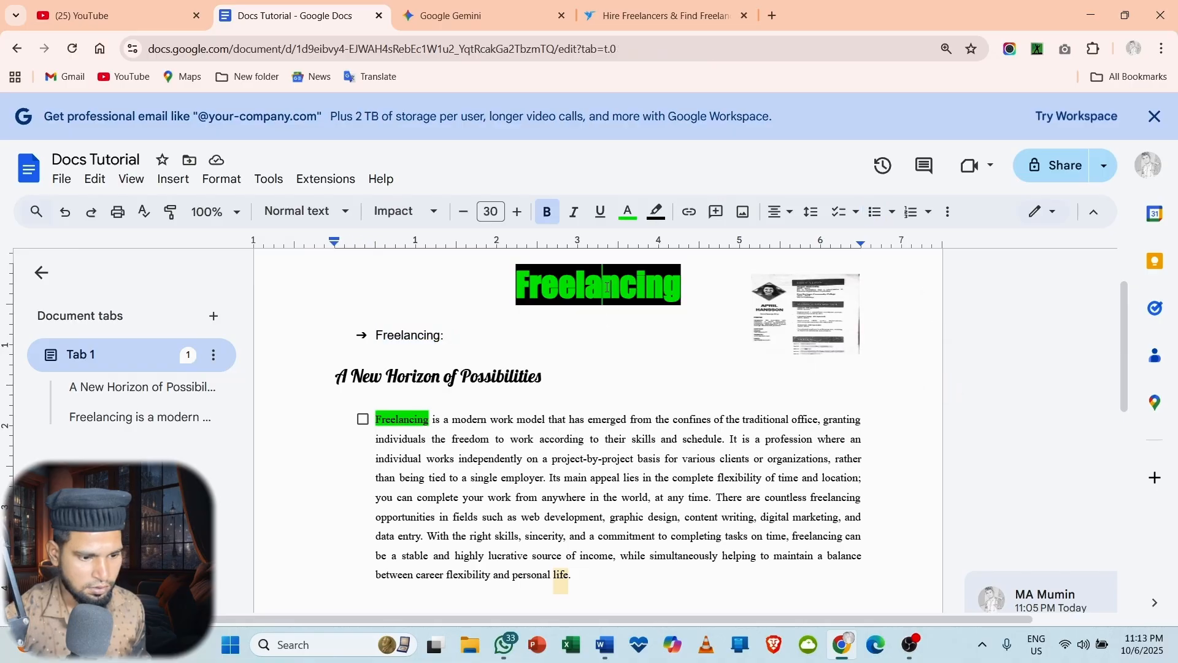
{"action": "left_click", "coordinate": [170, 211]}
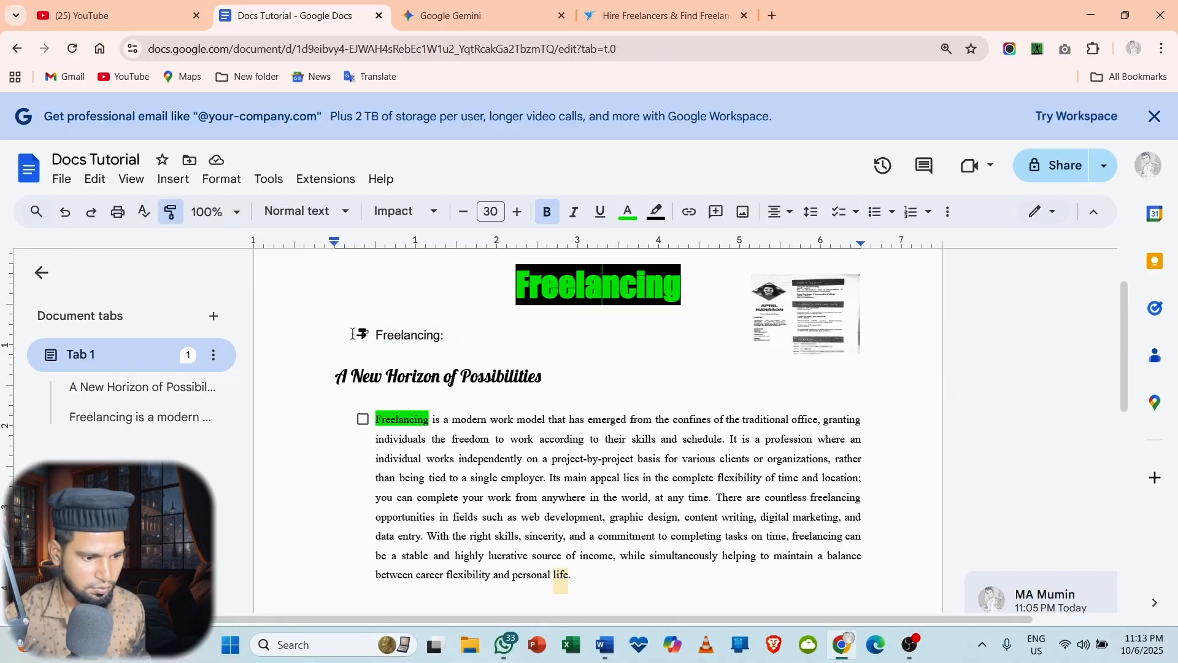
{"action": "mouse_move", "coordinate": [356, 335]}
{"action": "left_mouse_down"}
{"action": "mouse_move", "coordinate": [451, 358]}
{"action": "mouse_move", "coordinate": [484, 336]}
{"action": "left_mouse_up"}
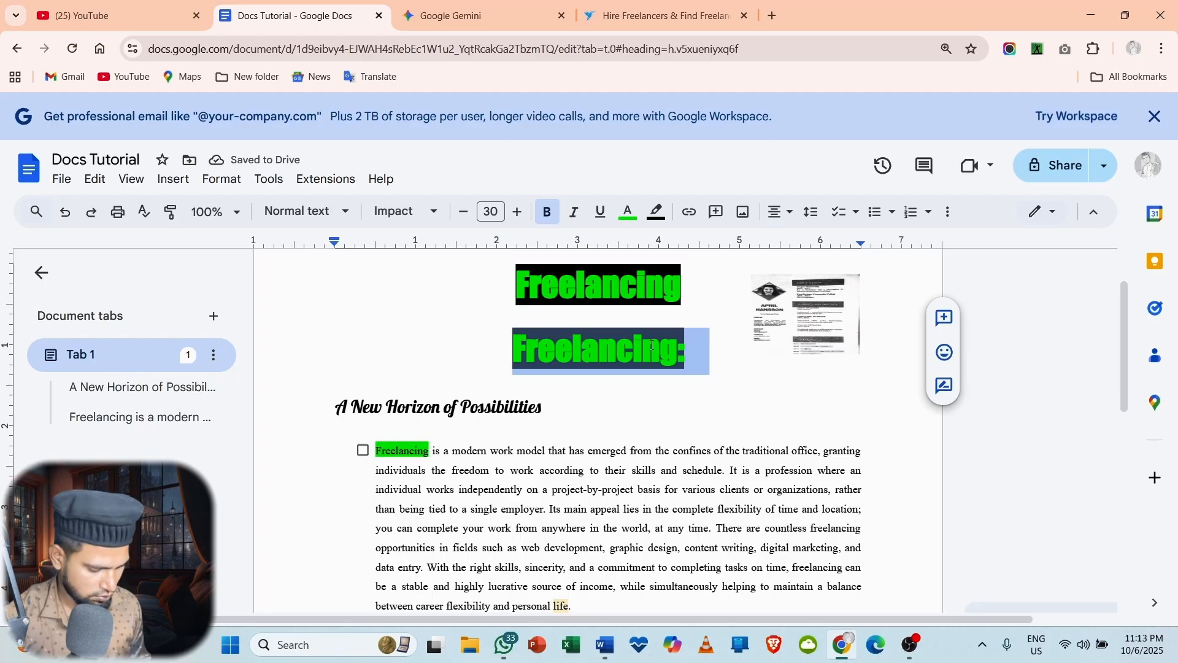
{"action": "key", "text": "ctrl+z"}
{"action": "key", "text": "ctrl+z"}
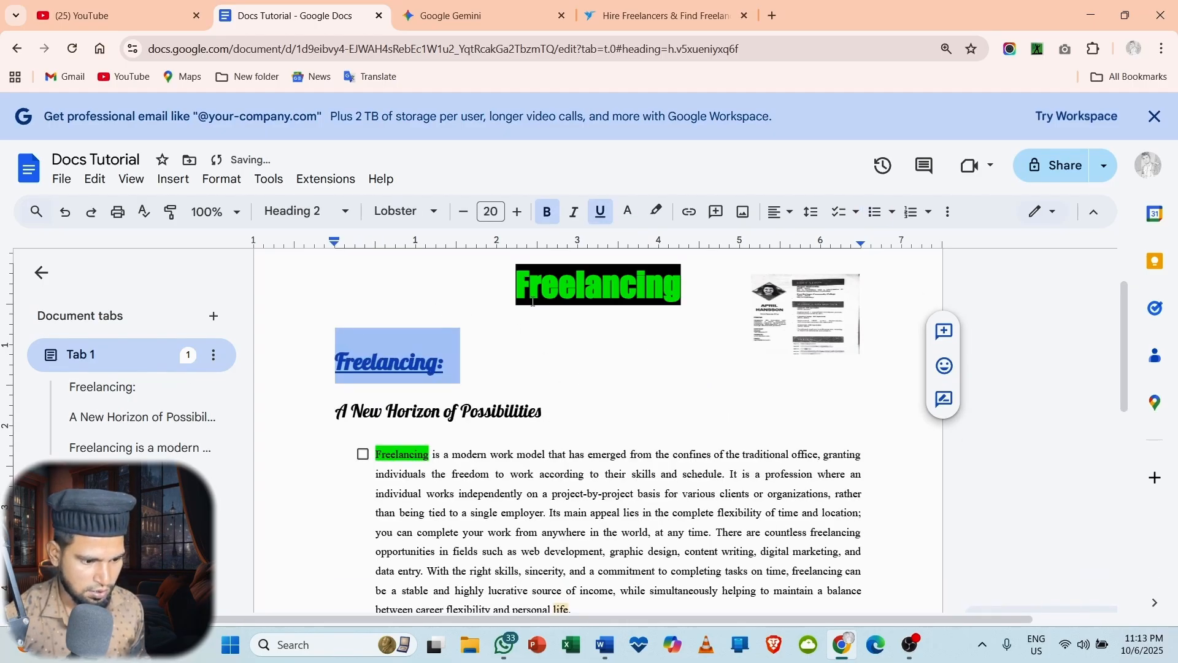
Step: Run the spelling and grammar check on the document and close it
{"action": "left_click", "coordinate": [487, 350]}
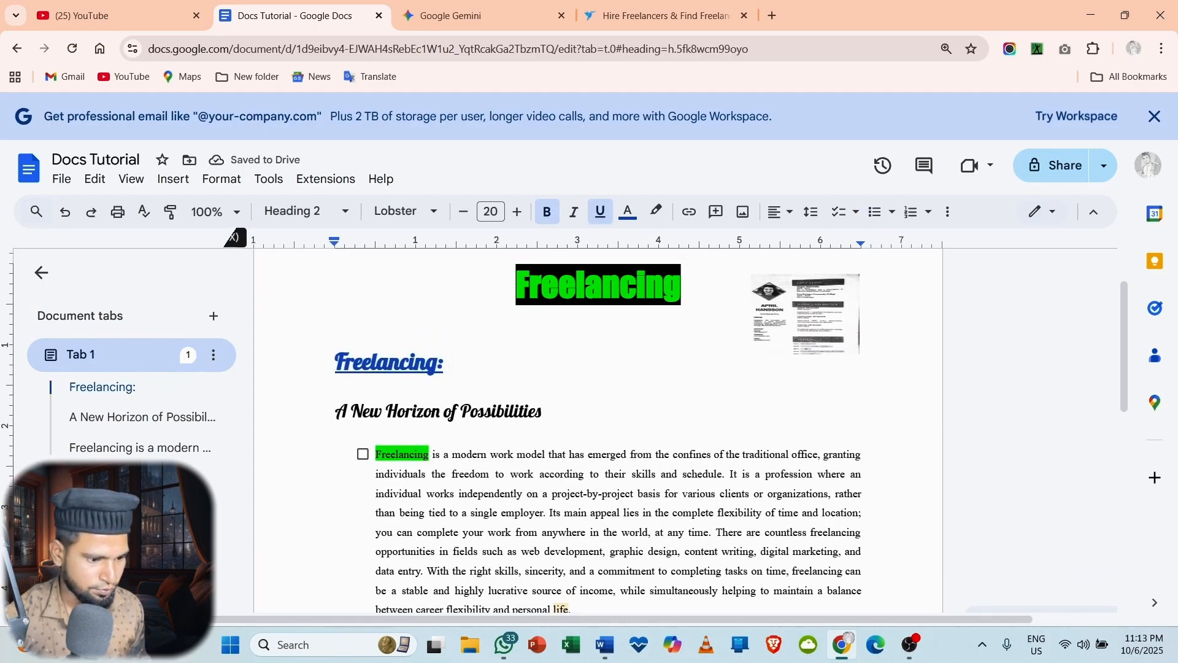
{"action": "left_click", "coordinate": [150, 220]}
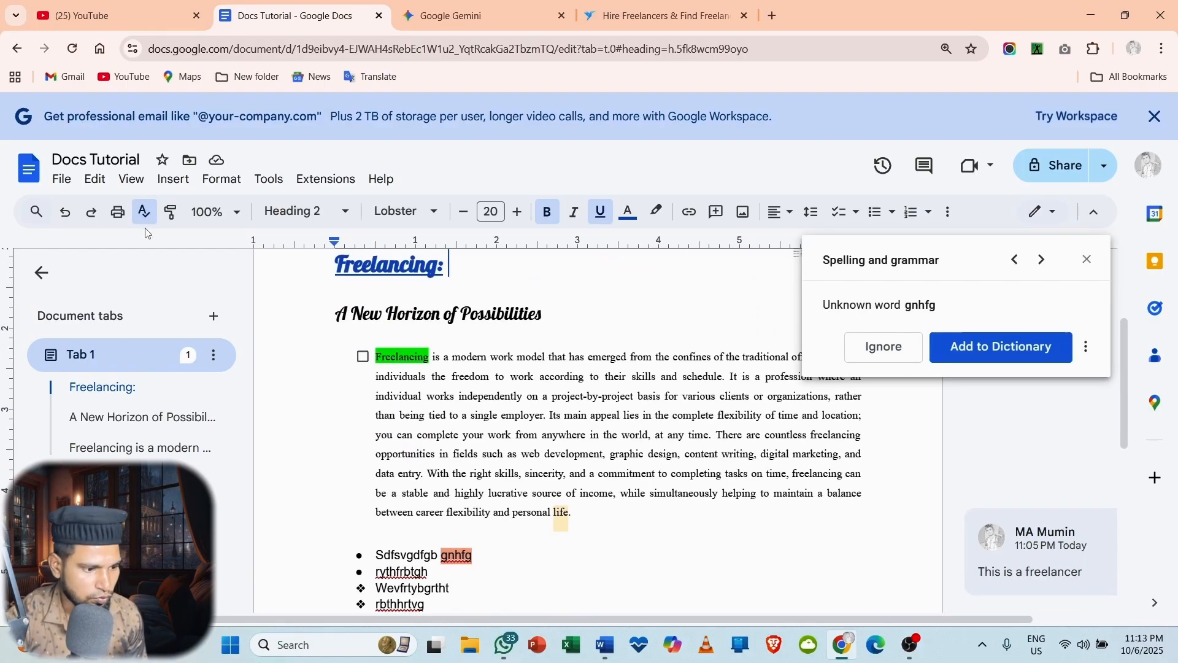
{"action": "left_click", "coordinate": [145, 219]}
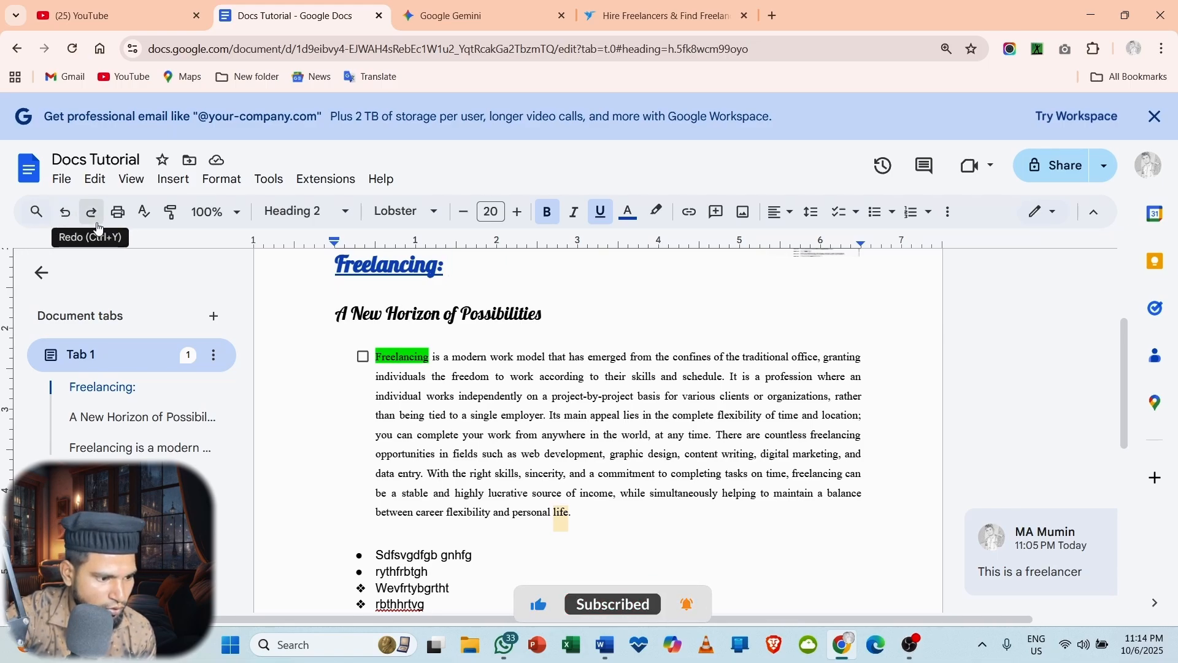
Step: Create a new blank document
{"action": "left_click", "coordinate": [62, 184]}
{"action": "mouse_move", "coordinate": [105, 209]}
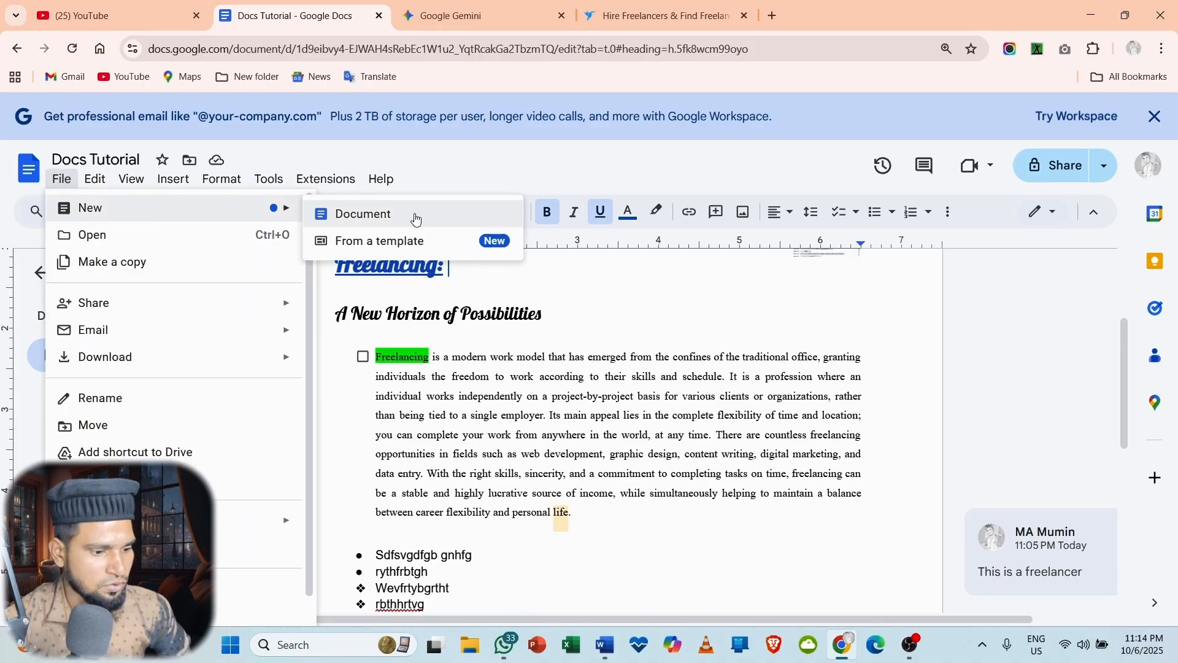
{"action": "left_click", "coordinate": [360, 216]}
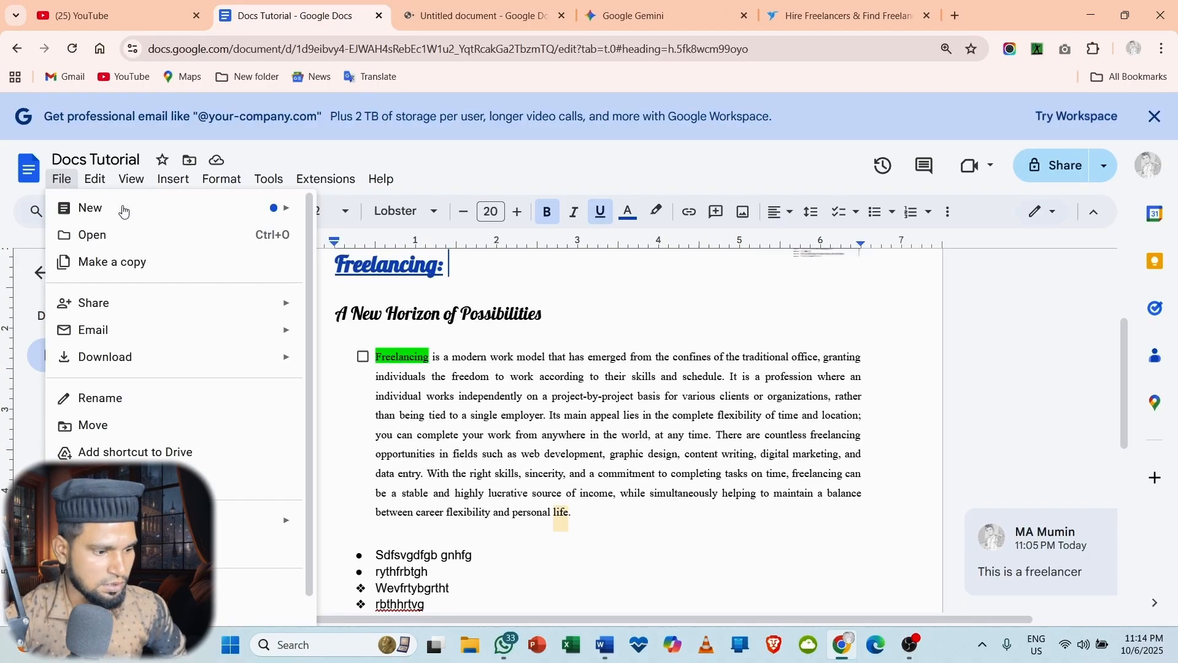
Step: Insert the Case study template into the "Docs Tutorial" document and dismiss the pageless format notice
{"action": "mouse_move", "coordinate": [268, 206]}
{"action": "left_click", "coordinate": [396, 241]}
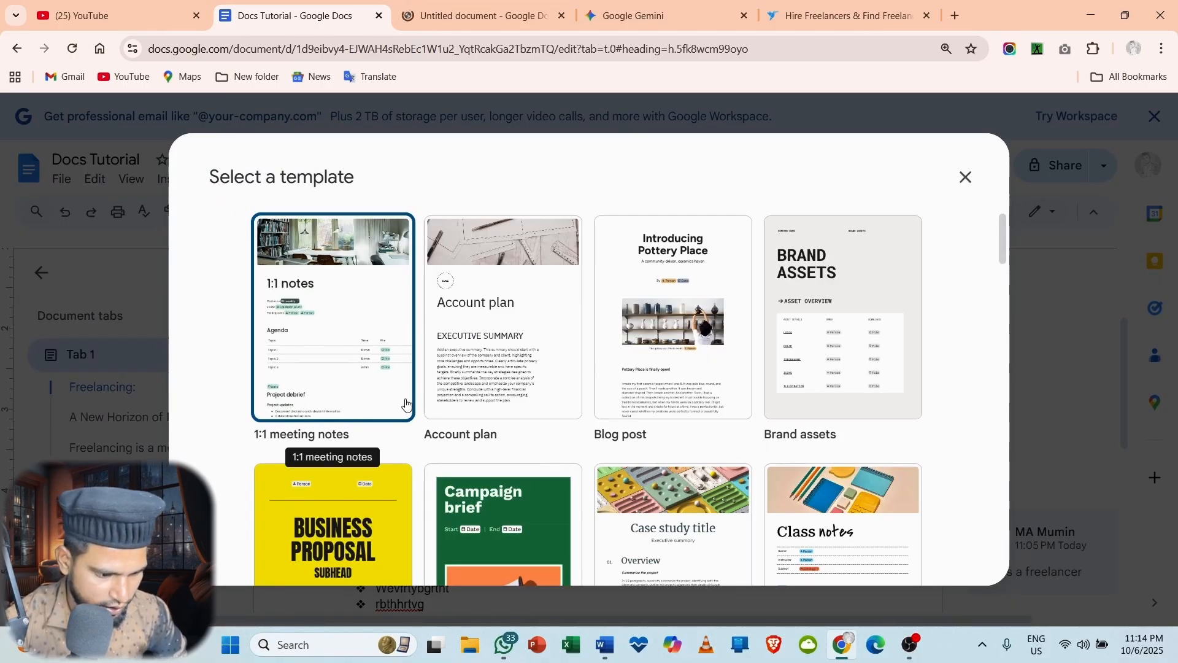
{"action": "scroll", "coordinate": [399, 418], "scroll_direction": "down", "scroll_amount": 3}
{"action": "left_click", "coordinate": [651, 398]}
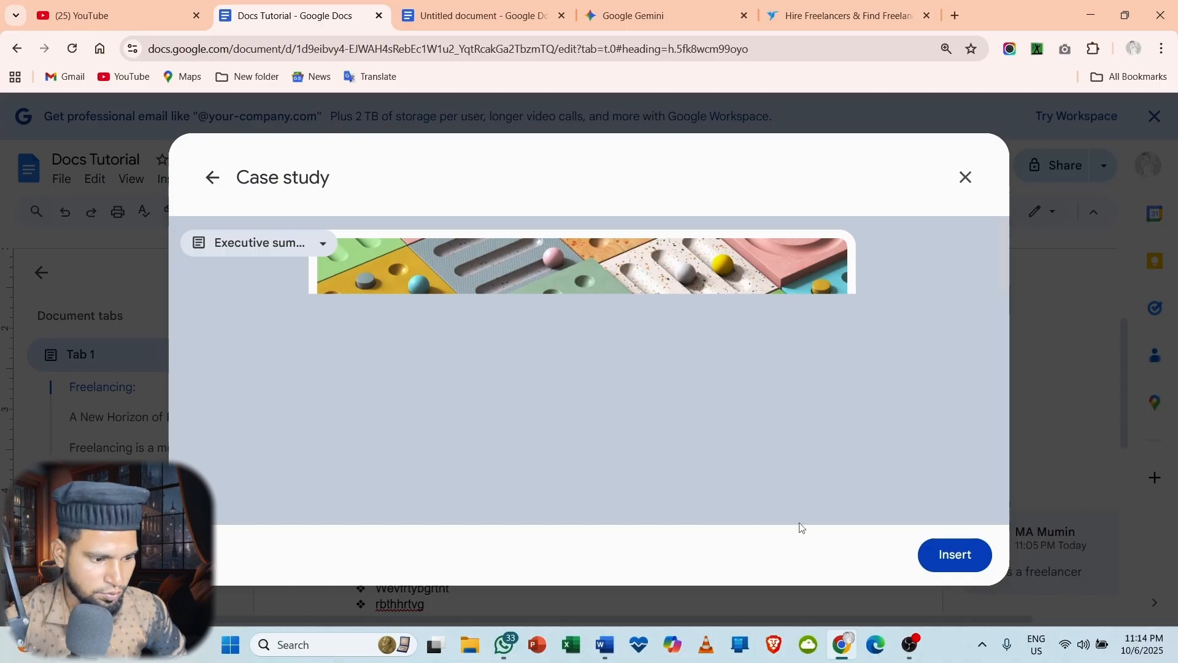
{"action": "left_click", "coordinate": [958, 560]}
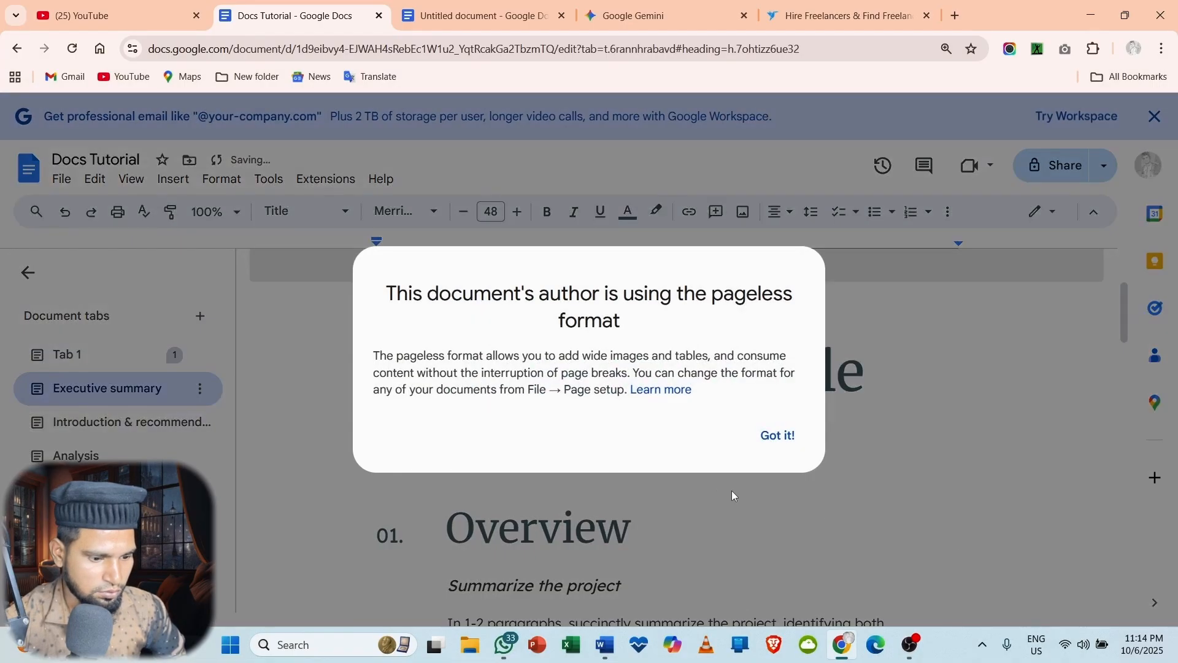
{"action": "left_click", "coordinate": [732, 493]}
Step: Look through the inserted Executive summary tab and return to Tab 1
{"action": "scroll", "coordinate": [650, 472], "scroll_direction": "down", "scroll_amount": 14}
{"action": "scroll", "coordinate": [649, 474], "scroll_direction": "down", "scroll_amount": 3}
{"action": "scroll", "coordinate": [666, 471], "scroll_direction": "up", "scroll_amount": 7}
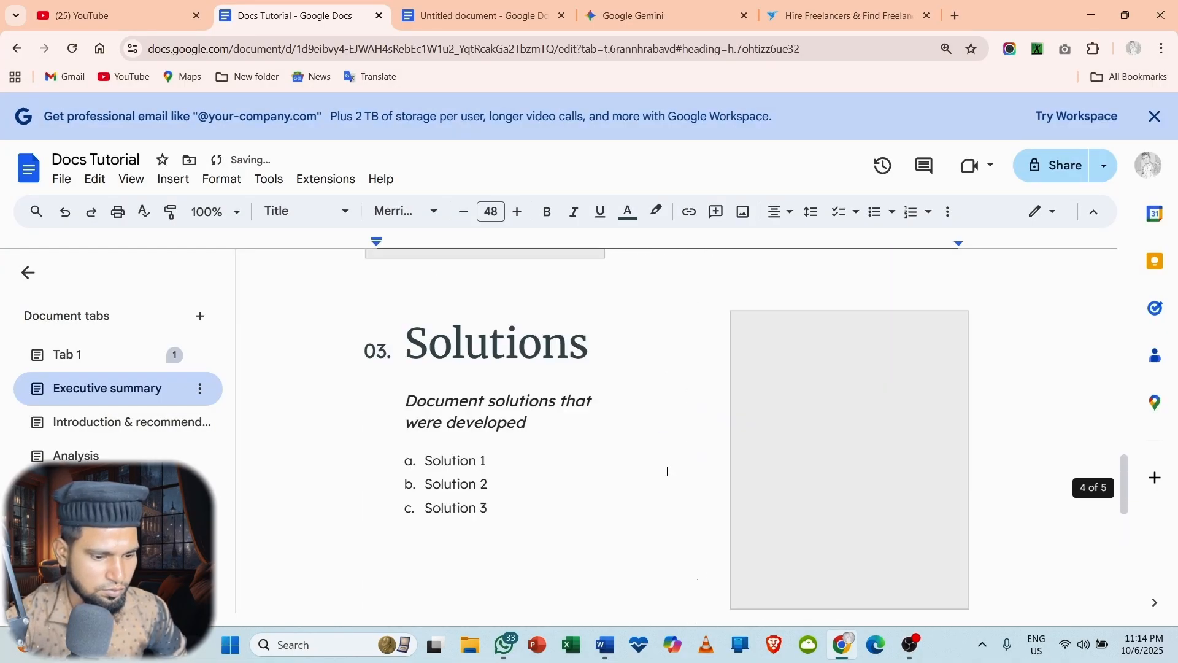
{"action": "left_click", "coordinate": [67, 355]}
Step: Make a copy of the document named "Copy of Docs Tutorial" in My Drive
{"action": "left_click", "coordinate": [64, 179]}
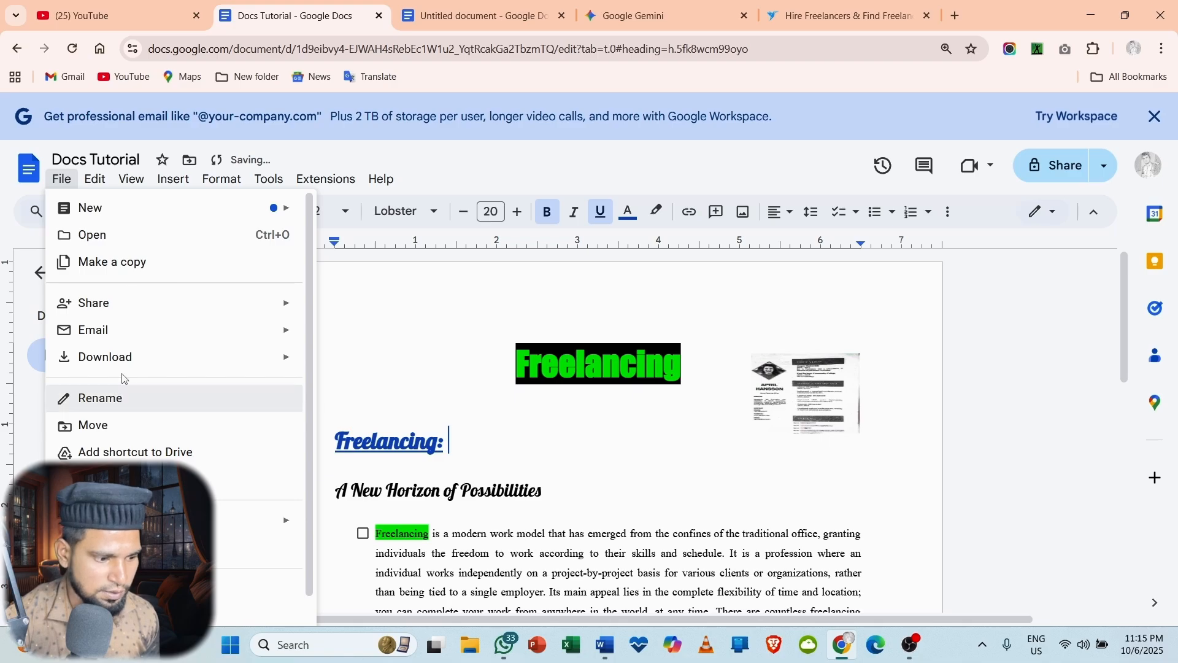
{"action": "left_click", "coordinate": [159, 267]}
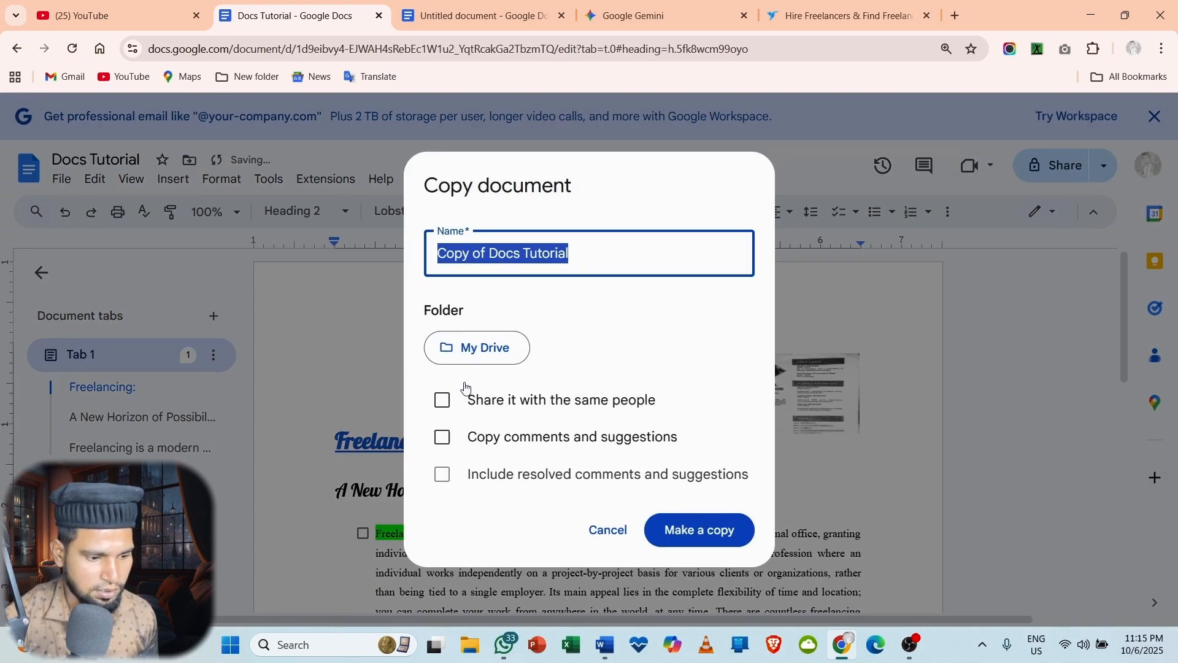
{"action": "left_click", "coordinate": [717, 535]}
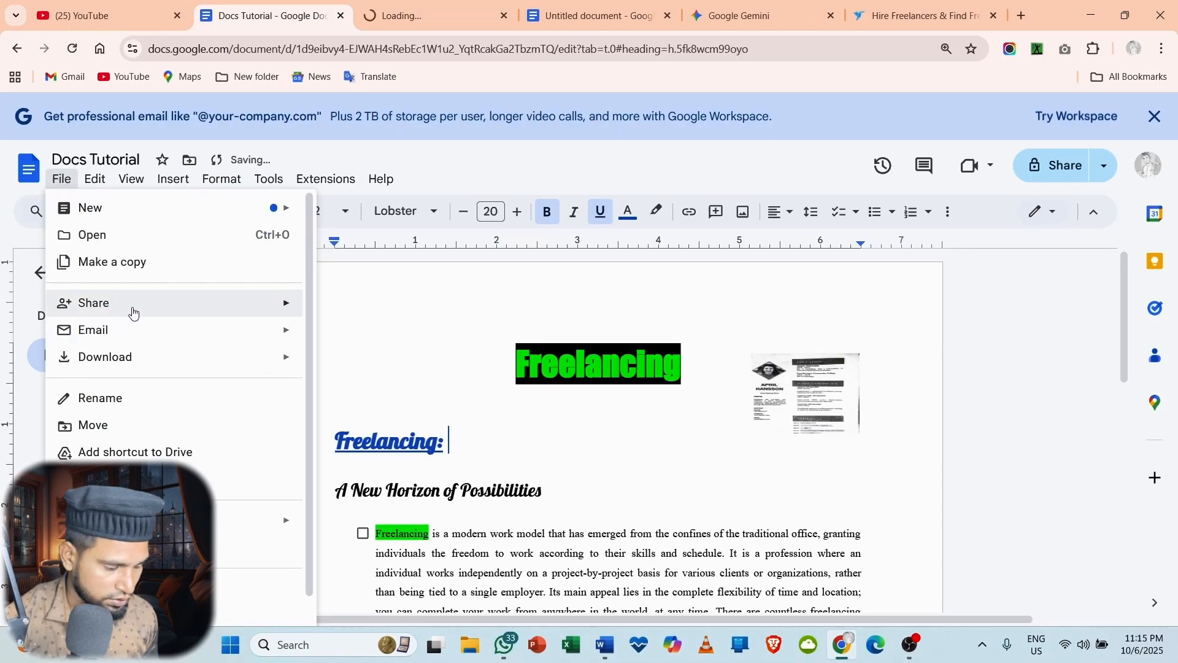
Step: Publish the document to the web, copy its published link, and close the publishing dialog
{"action": "mouse_move", "coordinate": [132, 307]}
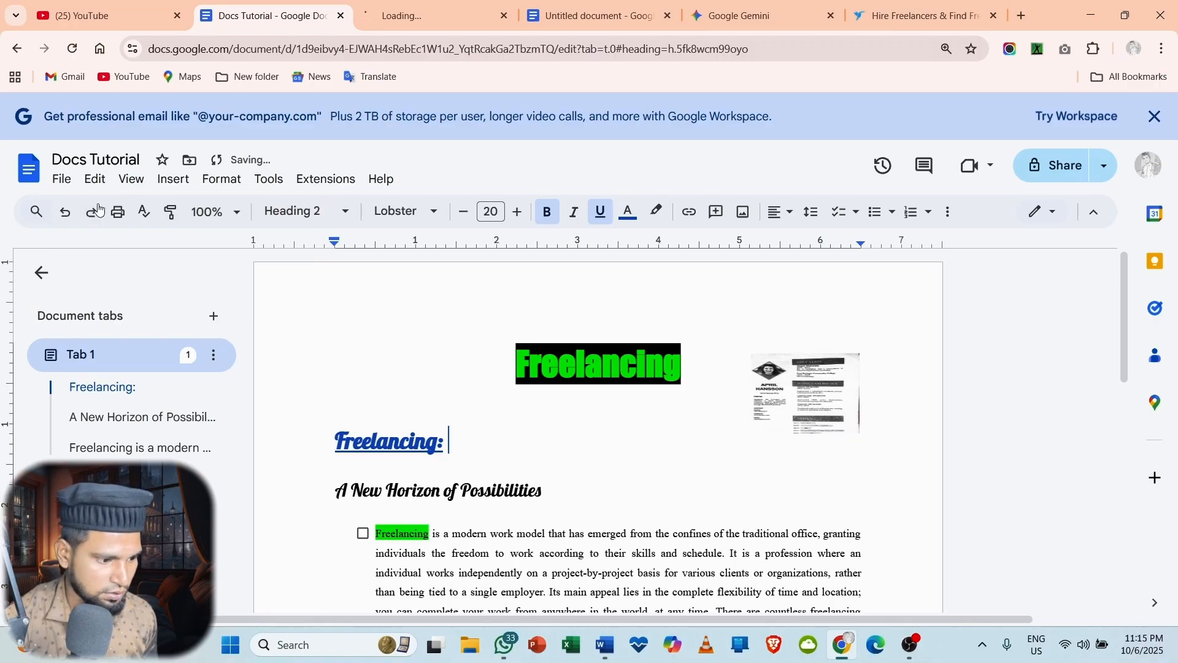
{"action": "left_click", "coordinate": [61, 179]}
{"action": "mouse_move", "coordinate": [121, 300]}
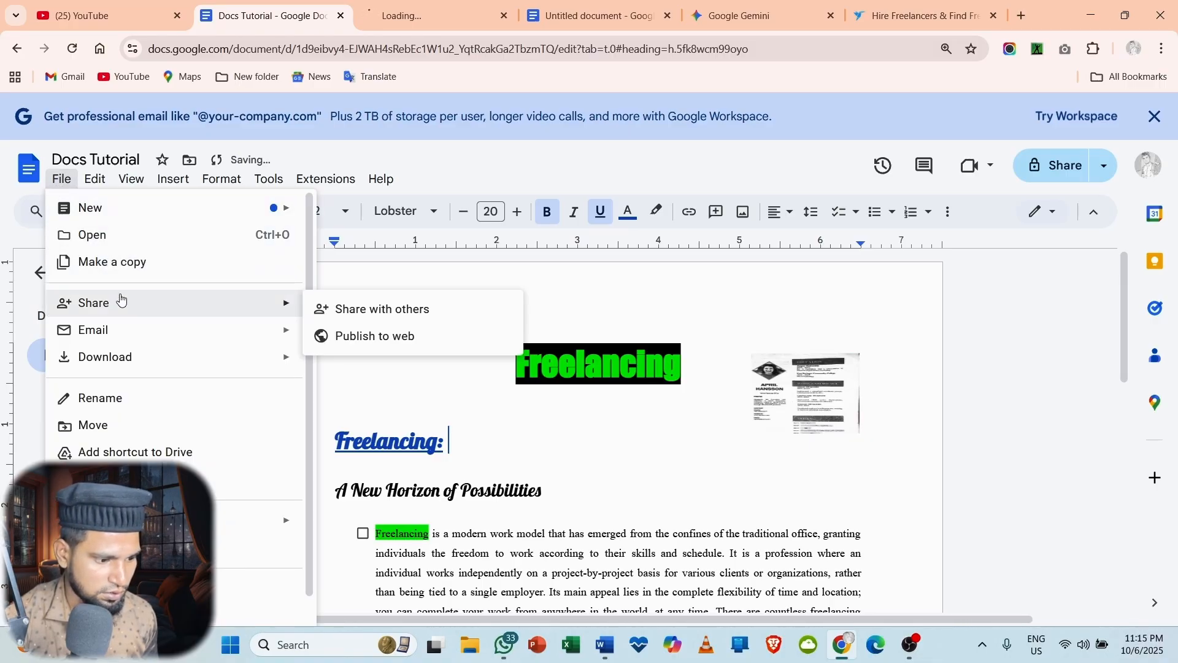
{"action": "left_click", "coordinate": [385, 314]}
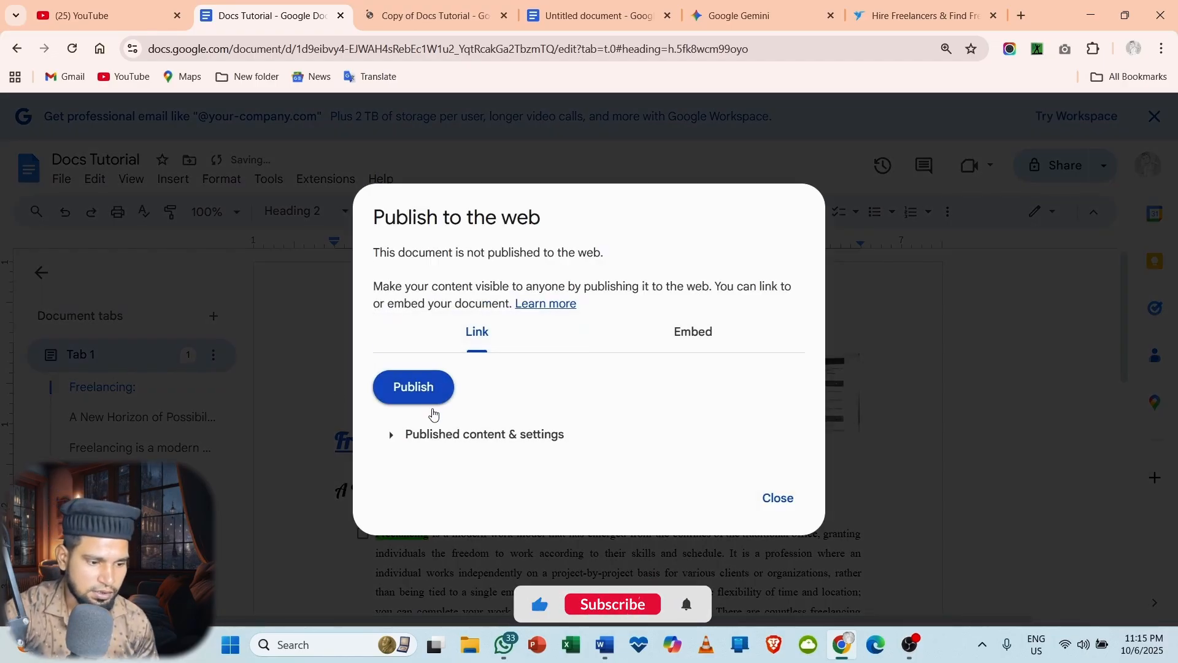
{"action": "left_click", "coordinate": [427, 393]}
{"action": "right_click", "coordinate": [540, 349]}
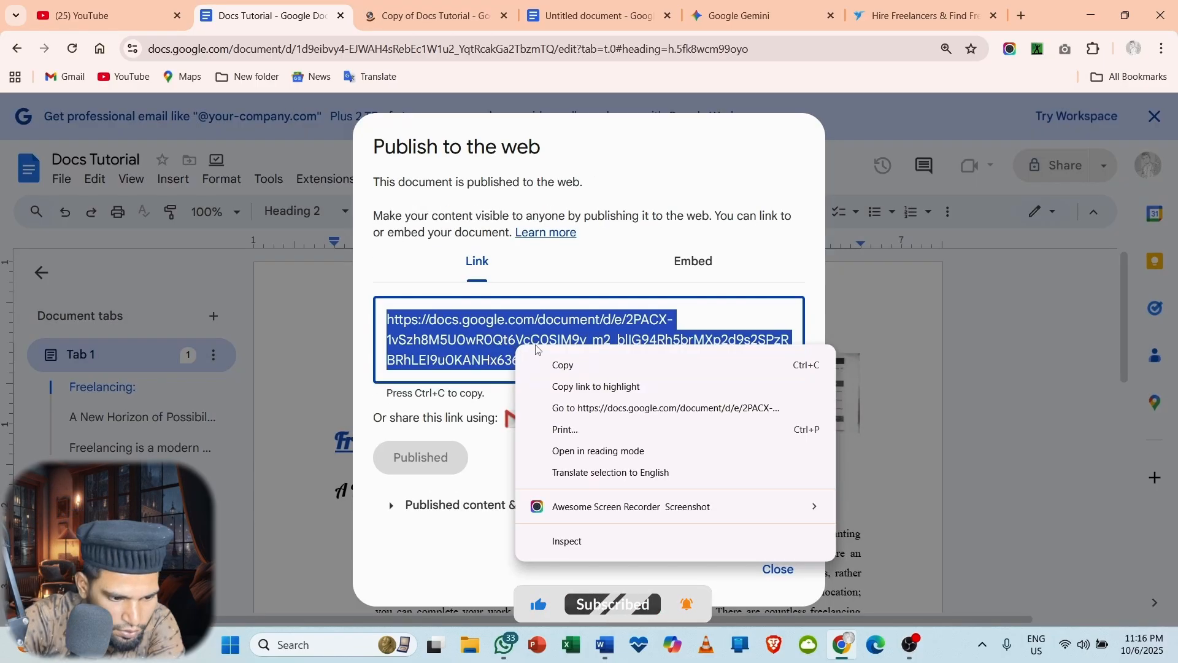
{"action": "left_click", "coordinate": [577, 366]}
{"action": "key", "text": "Escape"}
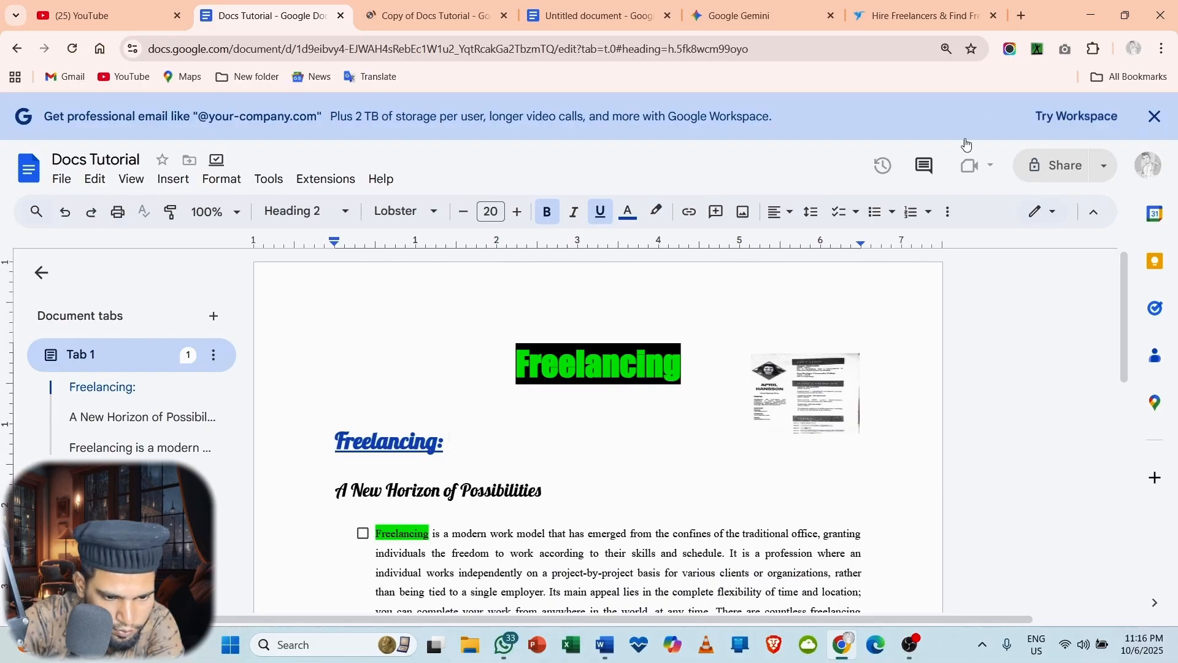
Step: Switch to WhatsApp and send the published document link in the open chat
{"action": "left_click", "coordinate": [1091, 15]}
{"action": "left_click", "coordinate": [505, 644]}
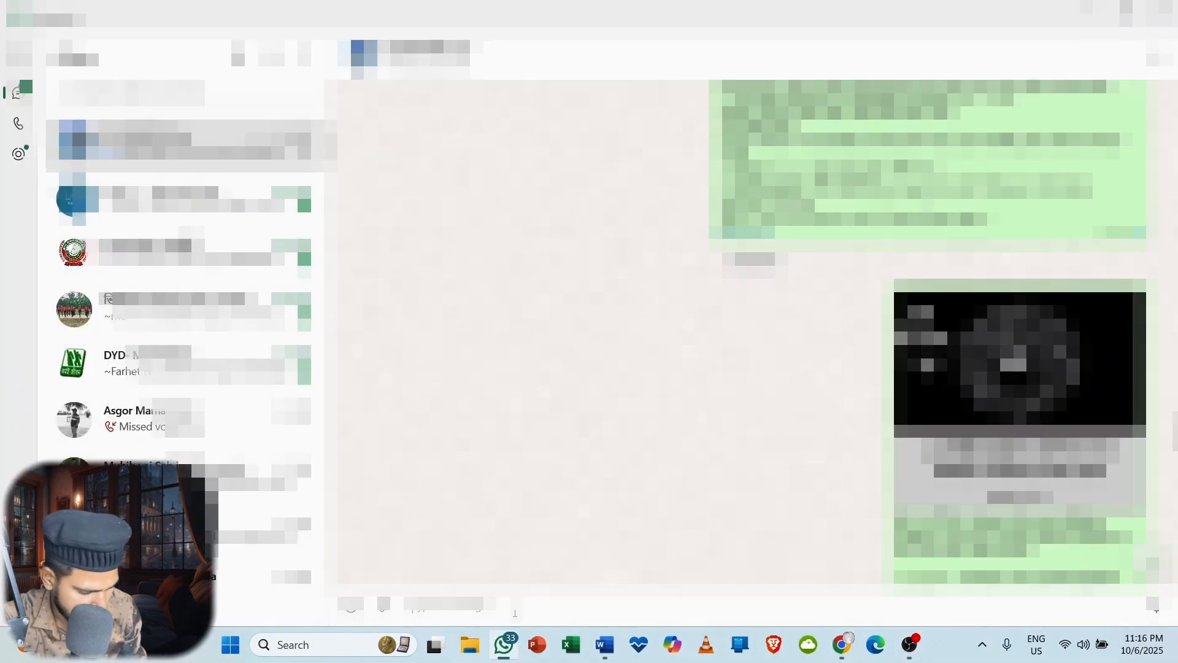
{"action": "key", "text": "ctrl+v"}
{"action": "key", "text": "Return"}
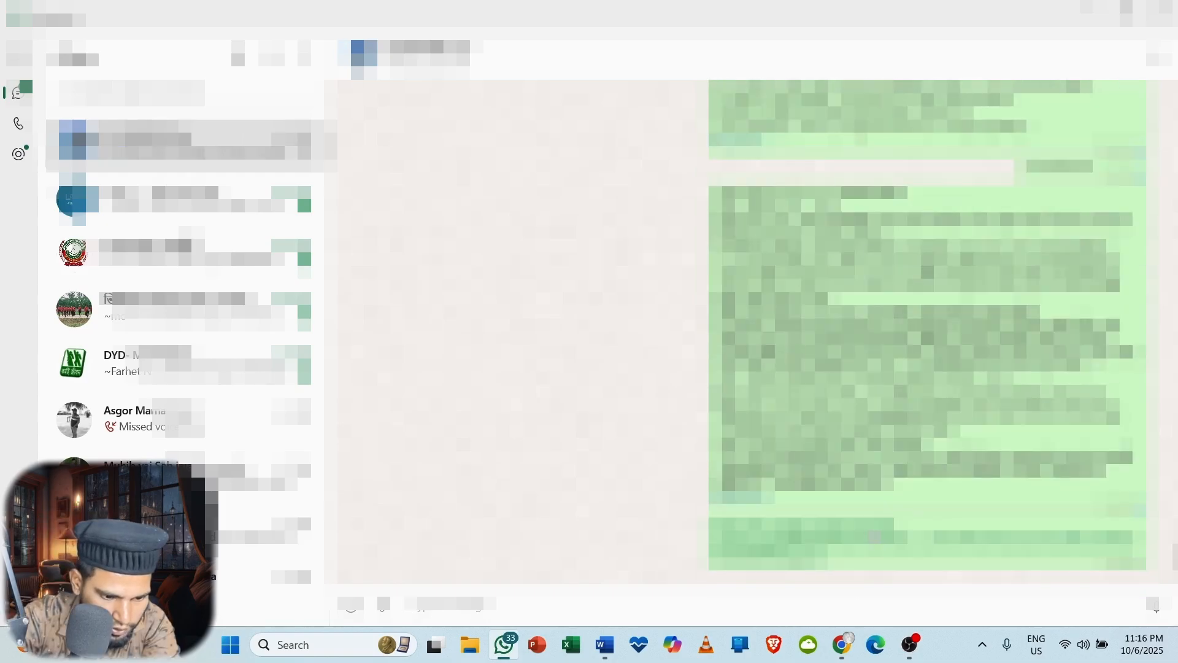
Step: Open the published page from the sent link, look through its content, and return to the document in Chrome
{"action": "left_click", "coordinate": [876, 535]}
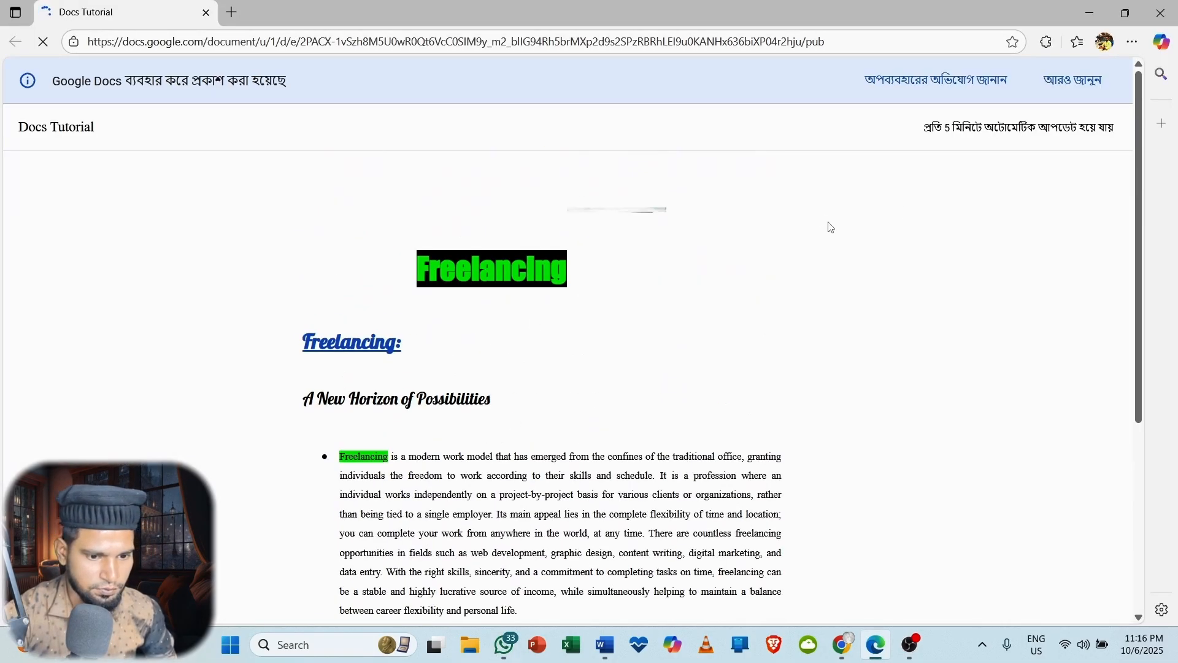
{"action": "scroll", "coordinate": [589, 395], "scroll_direction": "down", "scroll_amount": 5}
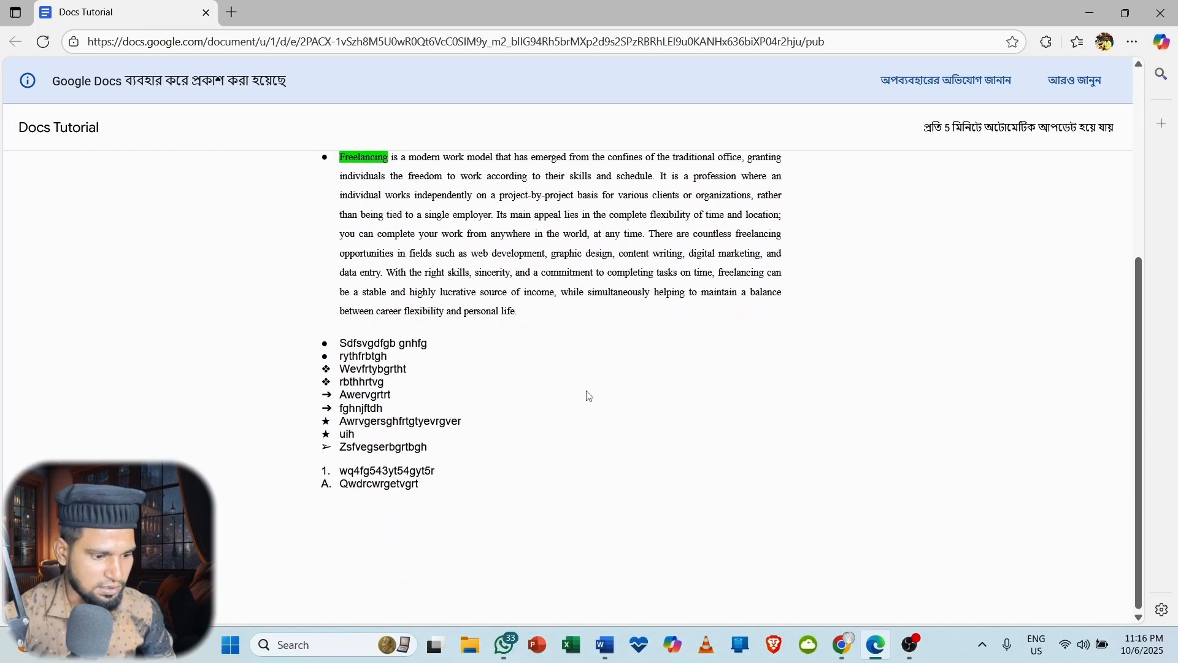
{"action": "left_click", "coordinate": [843, 644]}
{"action": "left_click", "coordinate": [64, 181]}
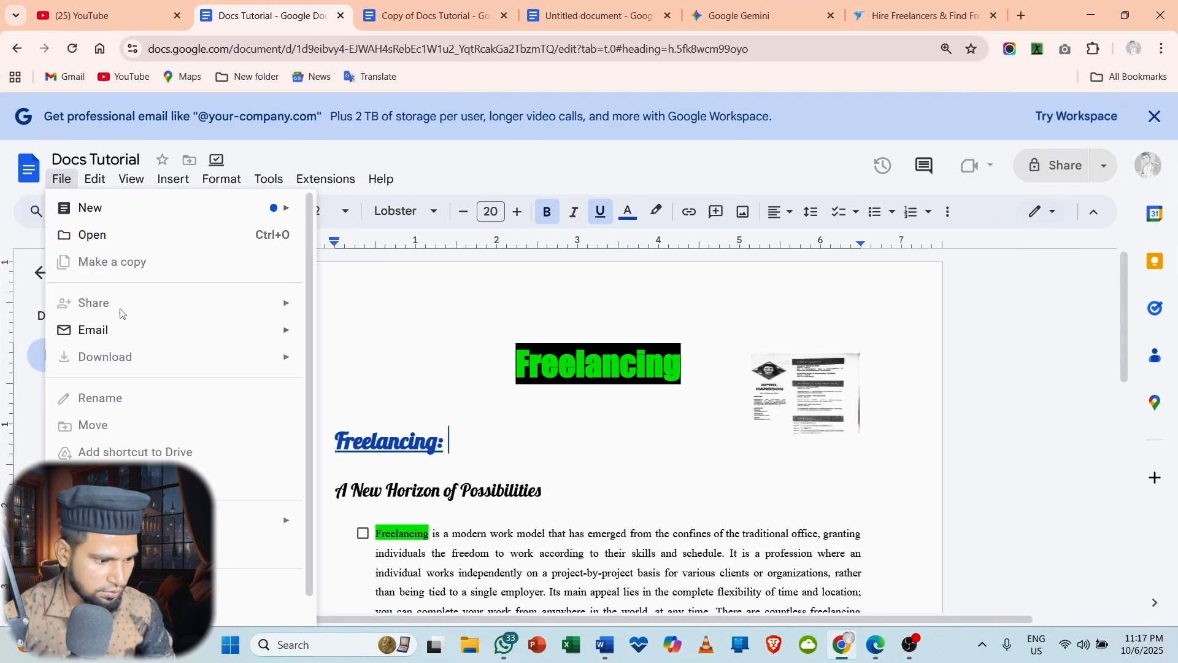
{"action": "mouse_move", "coordinate": [134, 335]}
{"action": "scroll", "coordinate": [184, 331], "scroll_direction": "down", "scroll_amount": 1}
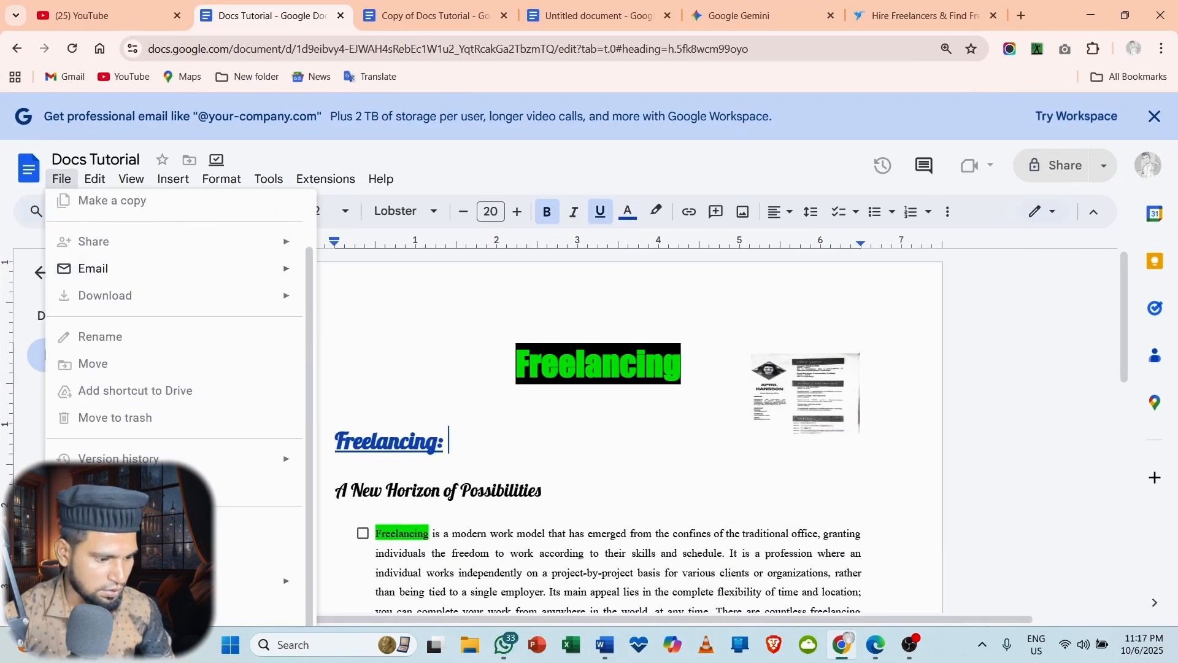
{"action": "left_click", "coordinate": [94, 188]}
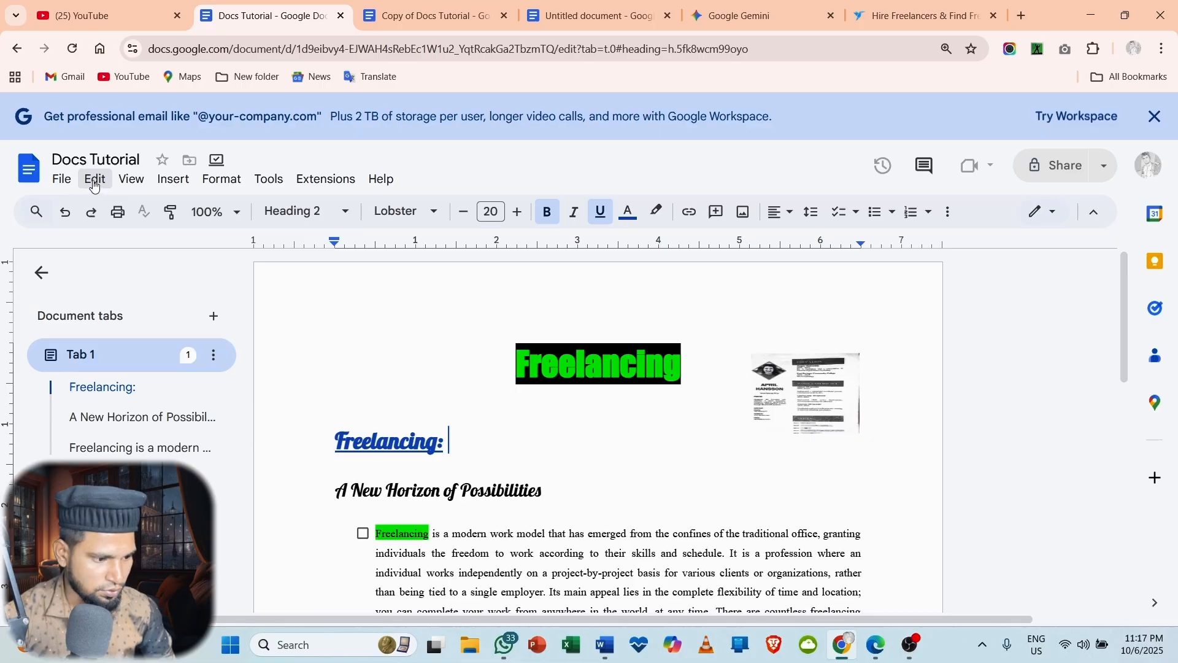
{"action": "left_click", "coordinate": [94, 186]}
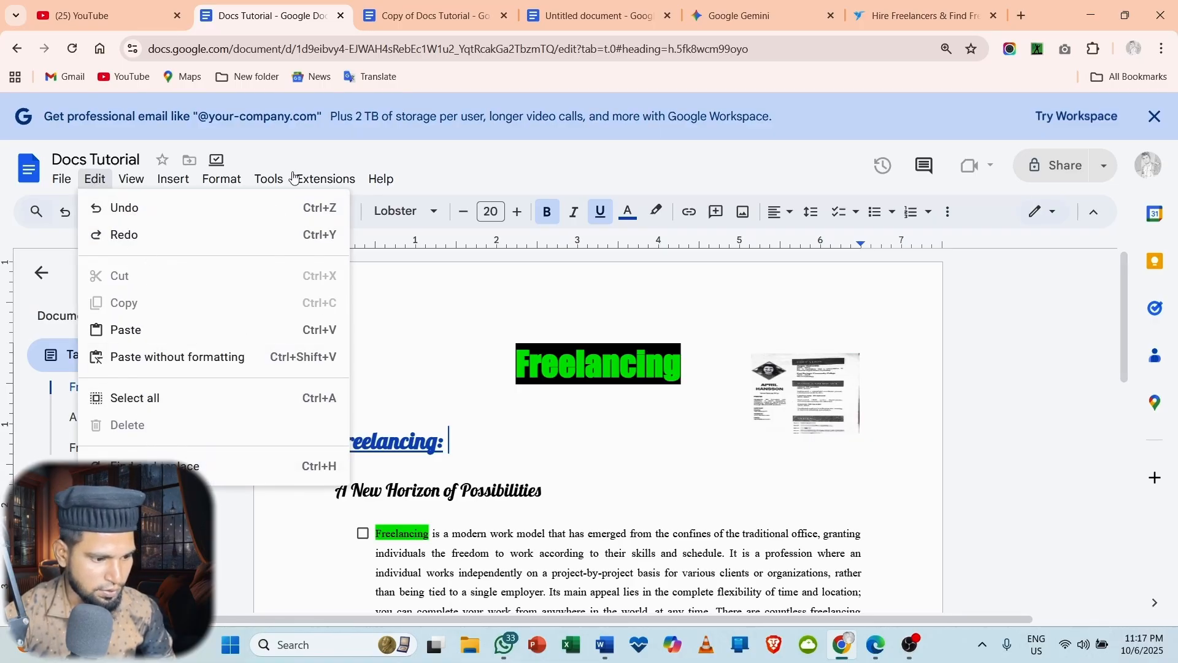
{"action": "mouse_move", "coordinate": [140, 185]}
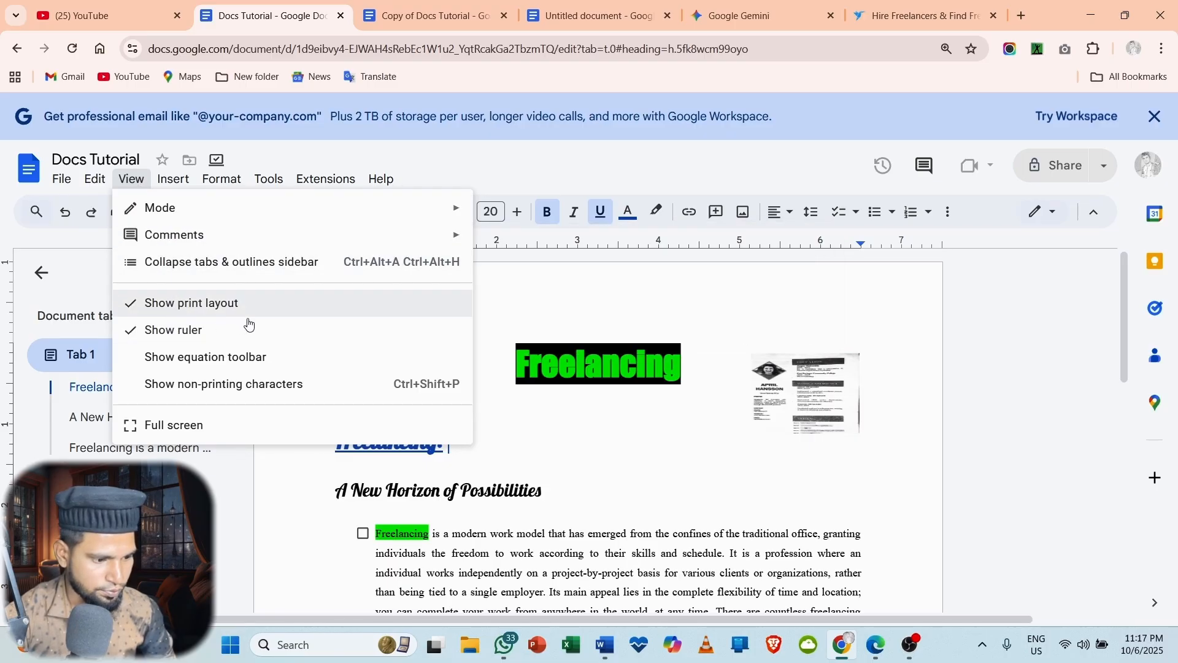
{"action": "left_click", "coordinate": [171, 180]}
{"action": "left_click", "coordinate": [172, 180]}
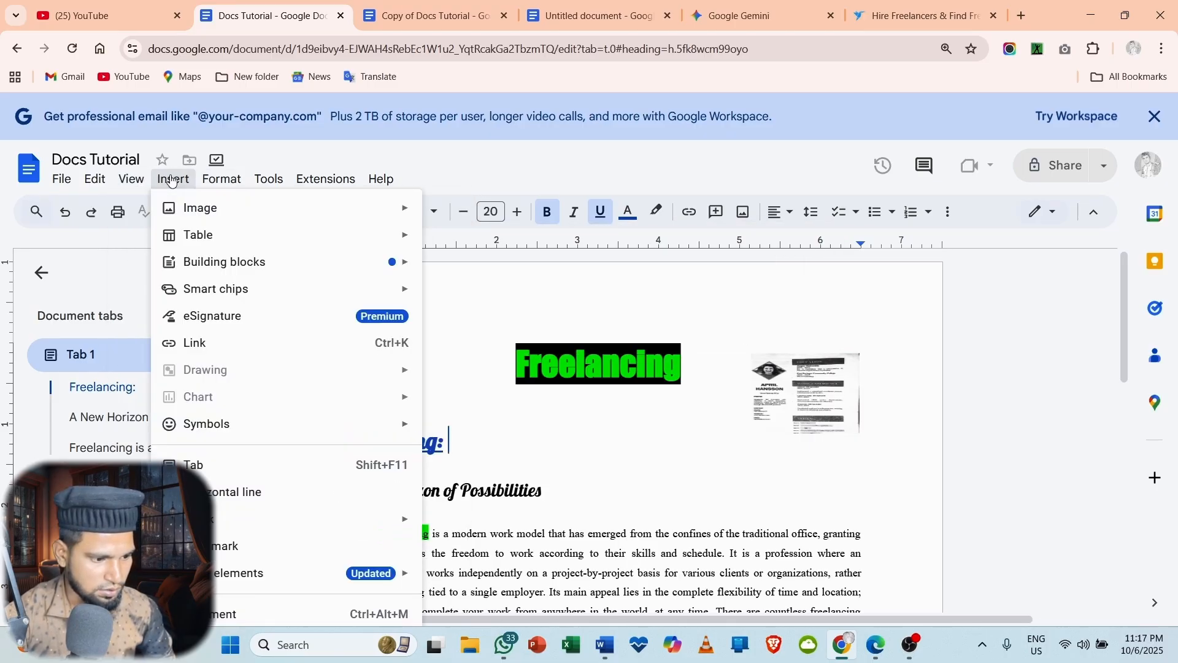
{"action": "mouse_move", "coordinate": [191, 235]}
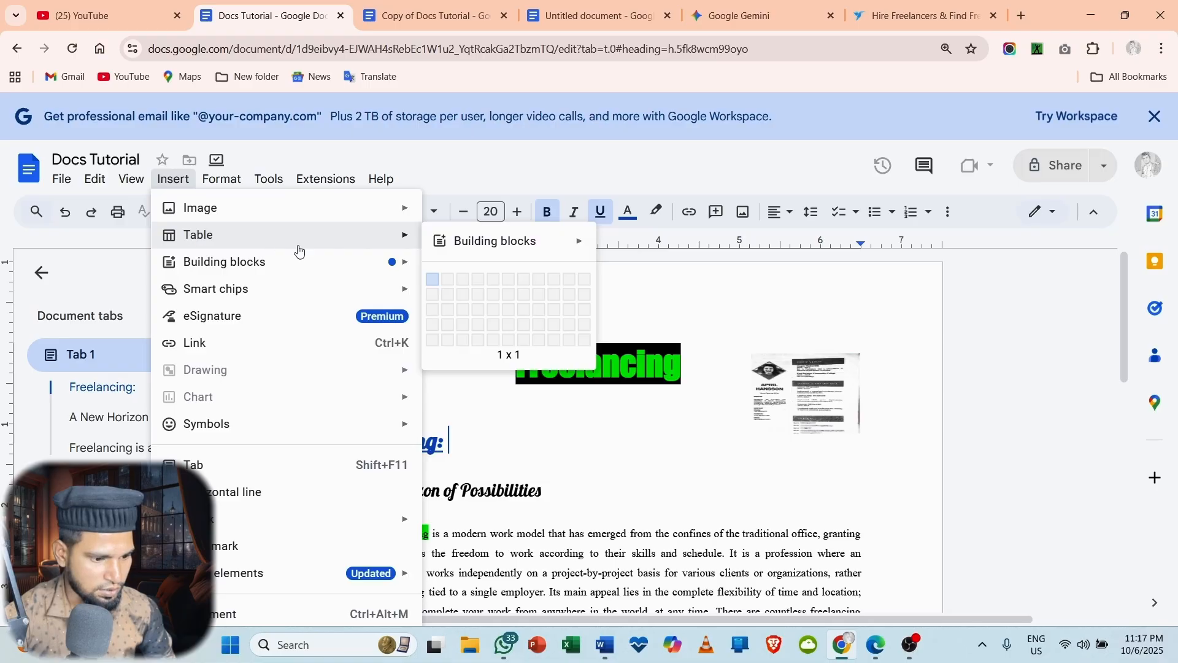
{"action": "mouse_move", "coordinate": [194, 265]}
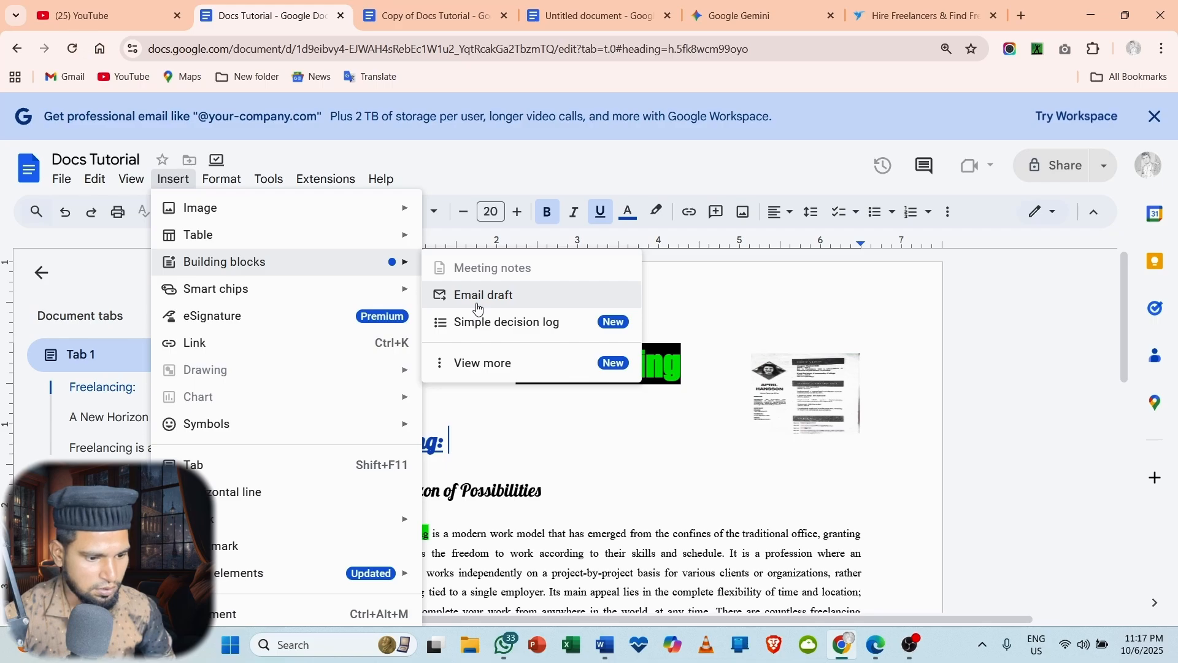
{"action": "mouse_move", "coordinate": [213, 294]}
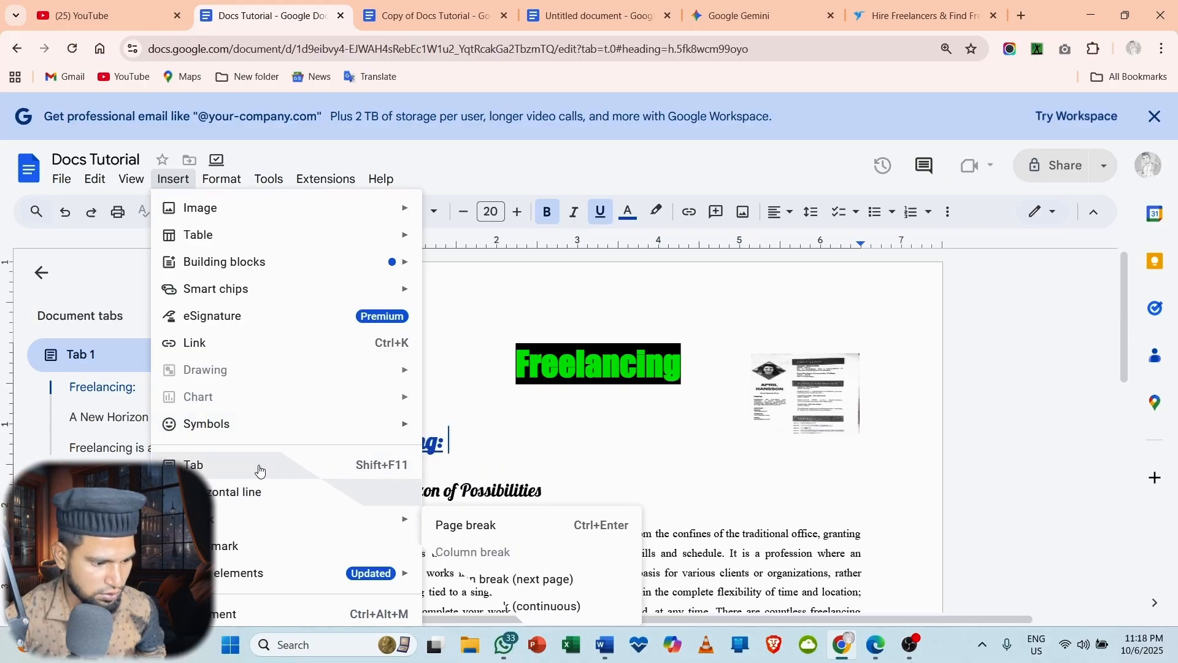
{"action": "mouse_move", "coordinate": [234, 519]}
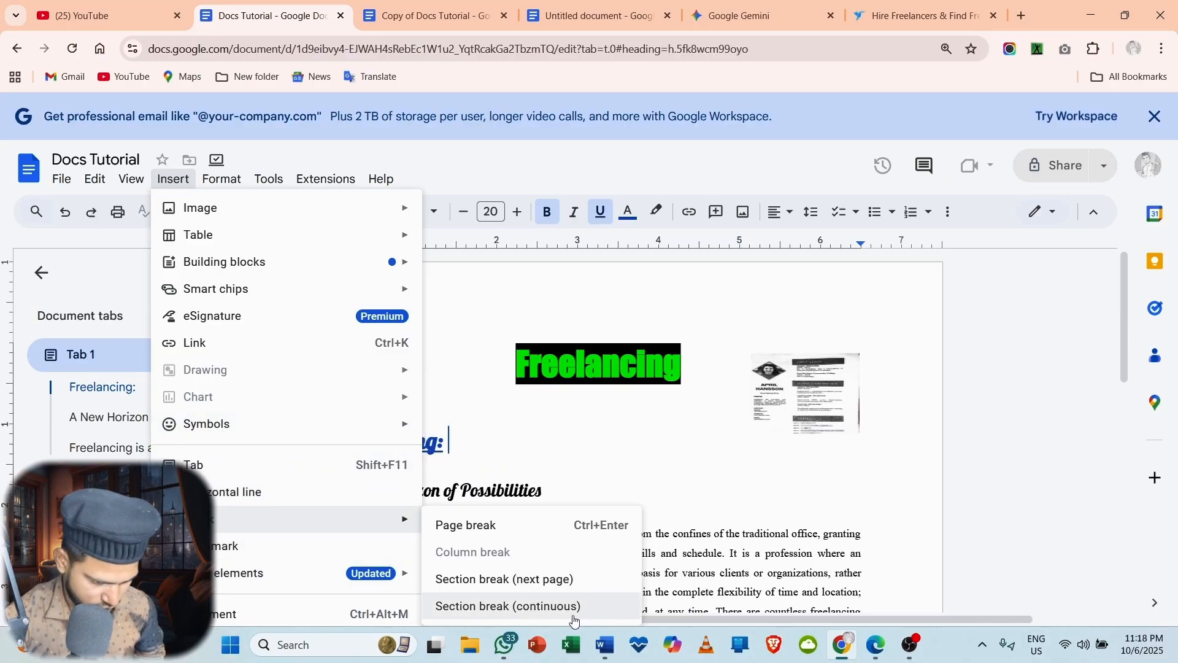
{"action": "mouse_move", "coordinate": [239, 581]}
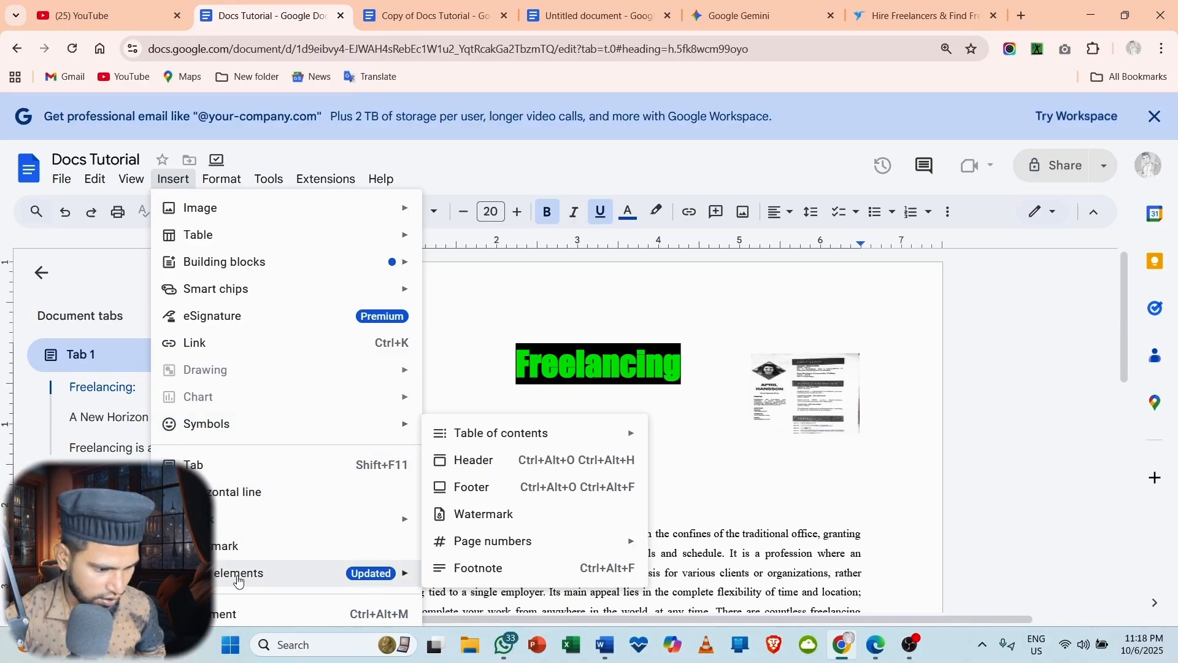
{"action": "left_click", "coordinate": [222, 178]}
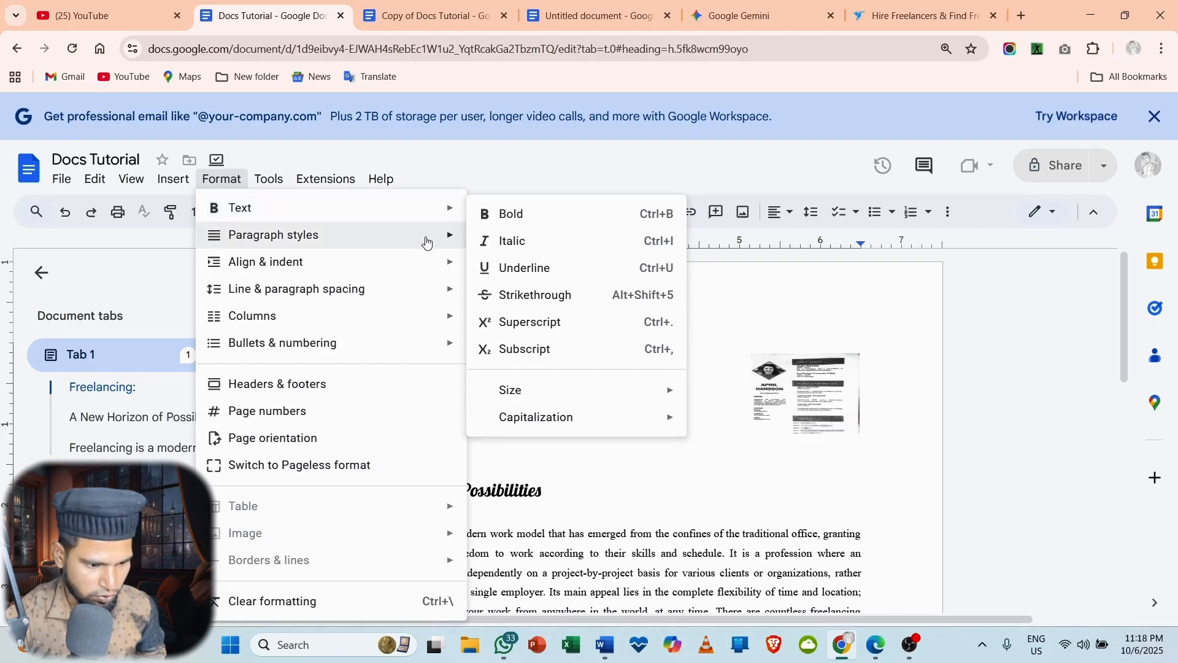
{"action": "mouse_move", "coordinate": [332, 237]}
{"action": "mouse_move", "coordinate": [348, 217]}
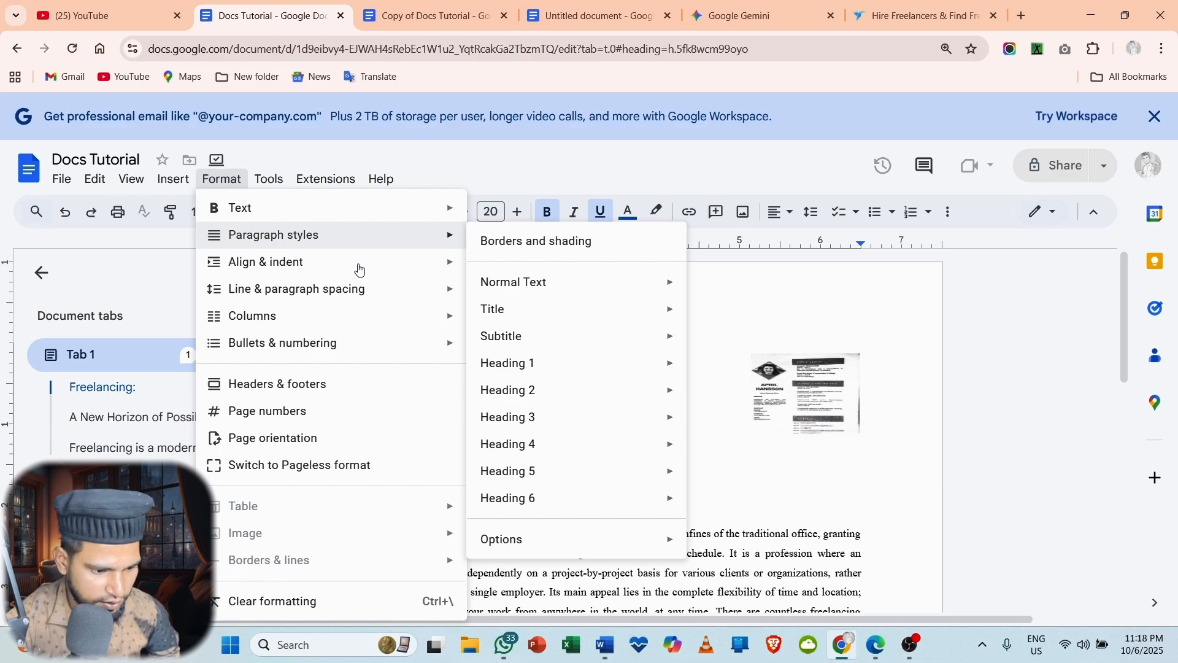
Step: Check the document's word count and close the report
{"action": "mouse_move", "coordinate": [269, 178]}
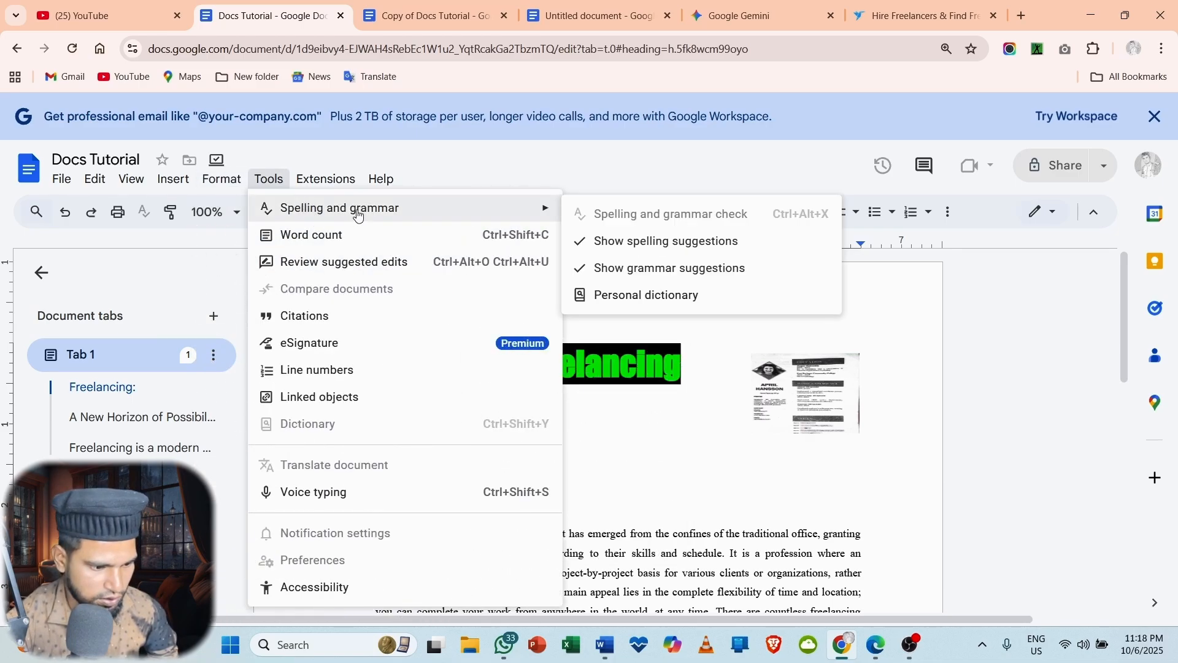
{"action": "left_click", "coordinate": [355, 243]}
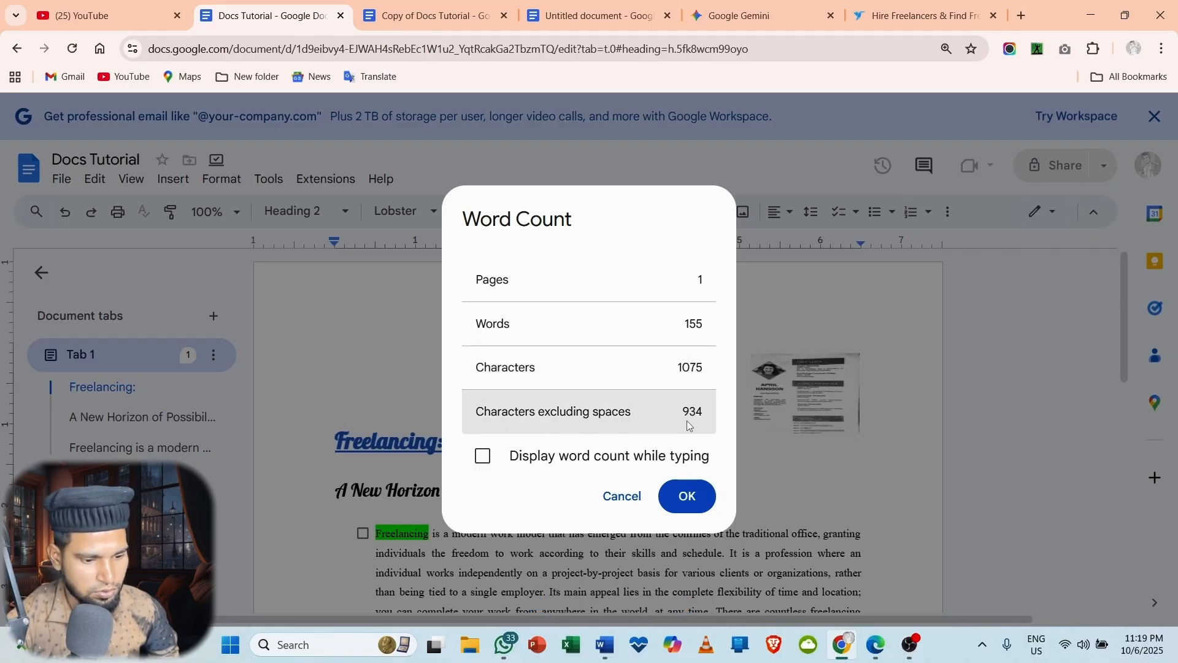
{"action": "left_click", "coordinate": [687, 496]}
Step: Open the line numbering settings and try voice typing in English (US)
{"action": "left_click", "coordinate": [269, 178]}
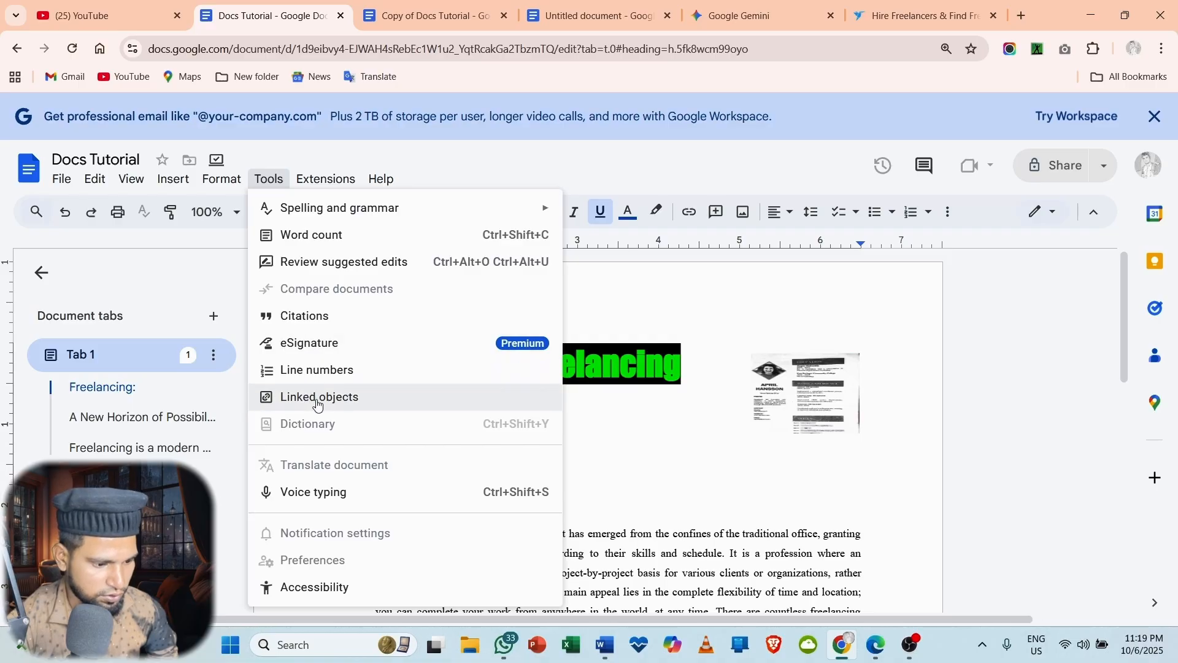
{"action": "left_click", "coordinate": [317, 370]}
{"action": "left_click", "coordinate": [327, 495]}
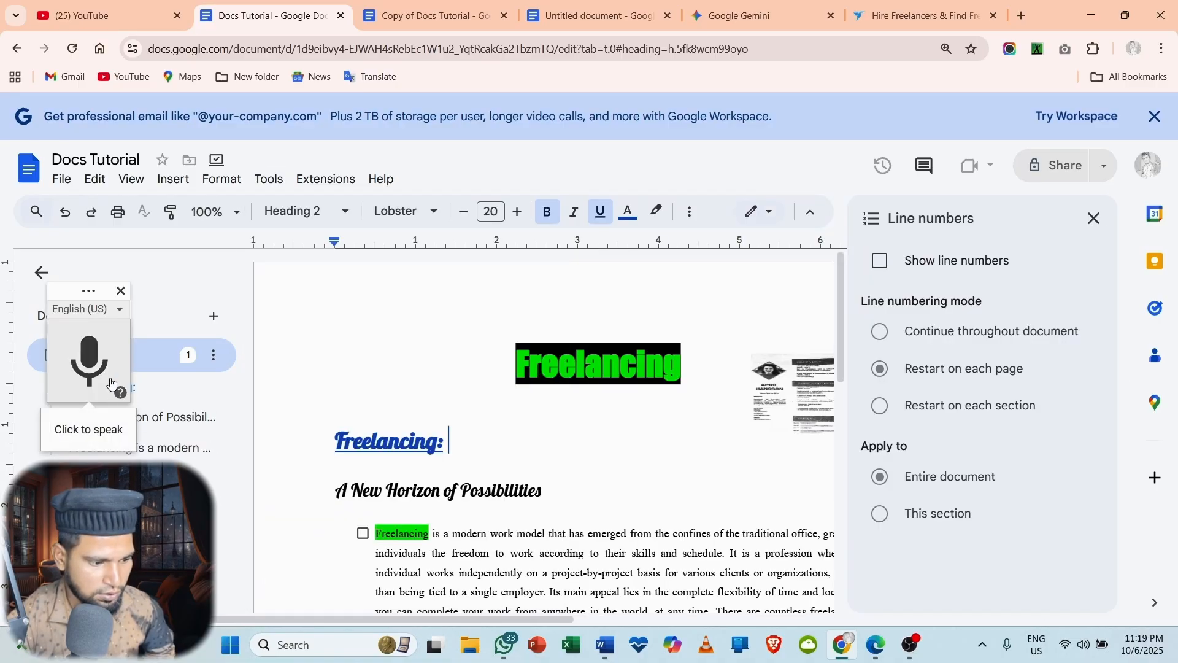
{"action": "left_click", "coordinate": [93, 370]}
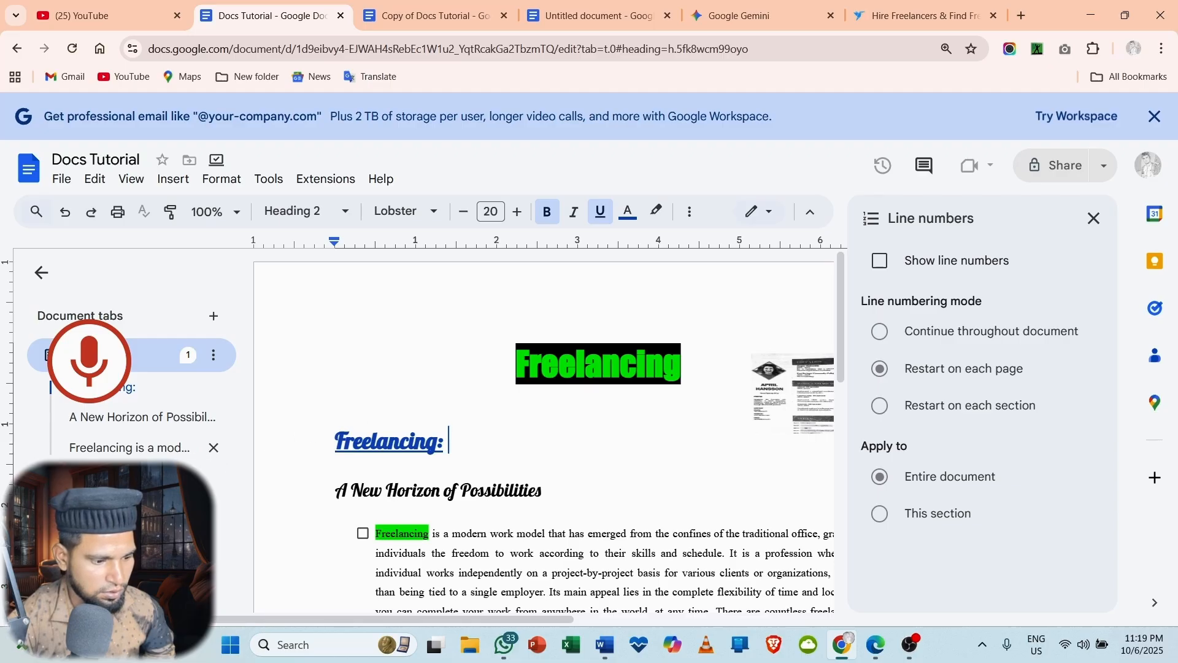
Step: View the accessibility settings and close them
{"action": "left_click", "coordinate": [269, 178]}
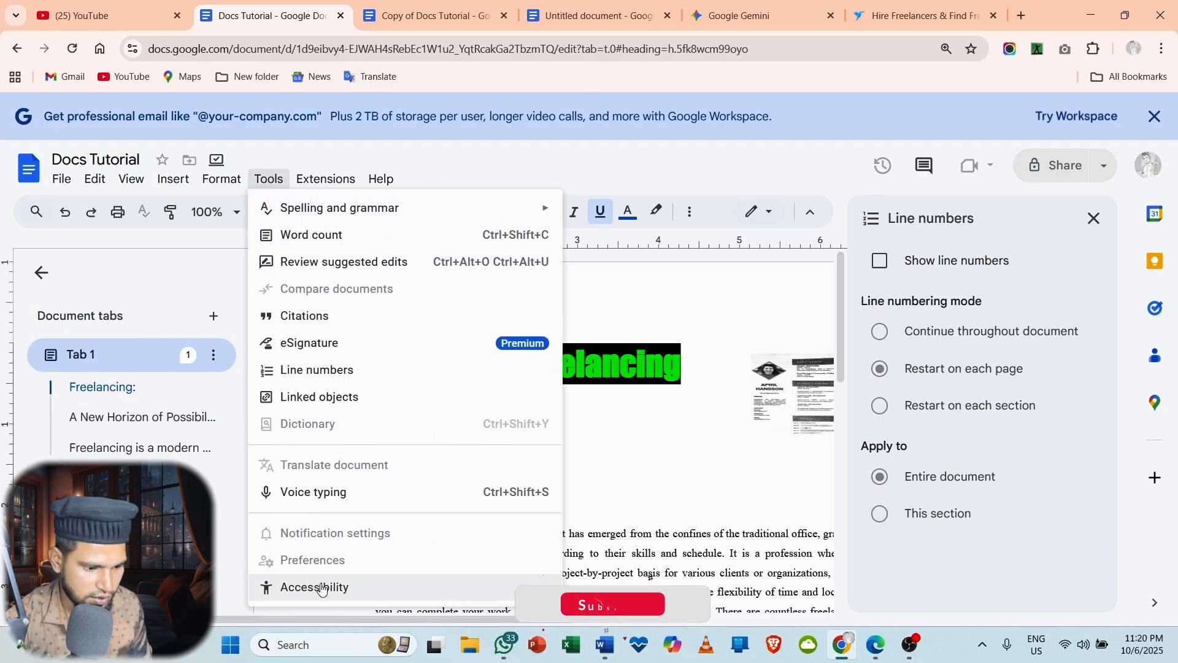
{"action": "left_click", "coordinate": [326, 586]}
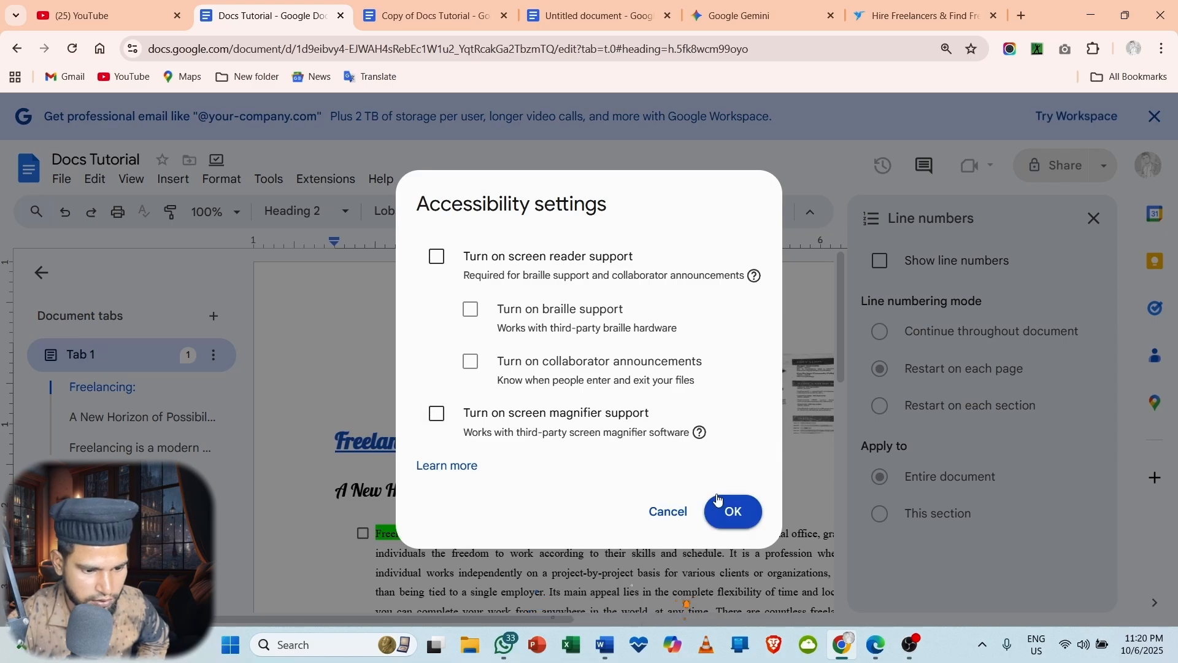
{"action": "left_click", "coordinate": [731, 511]}
Step: Look at the available add-on options and close the line numbering settings
{"action": "left_click", "coordinate": [320, 182]}
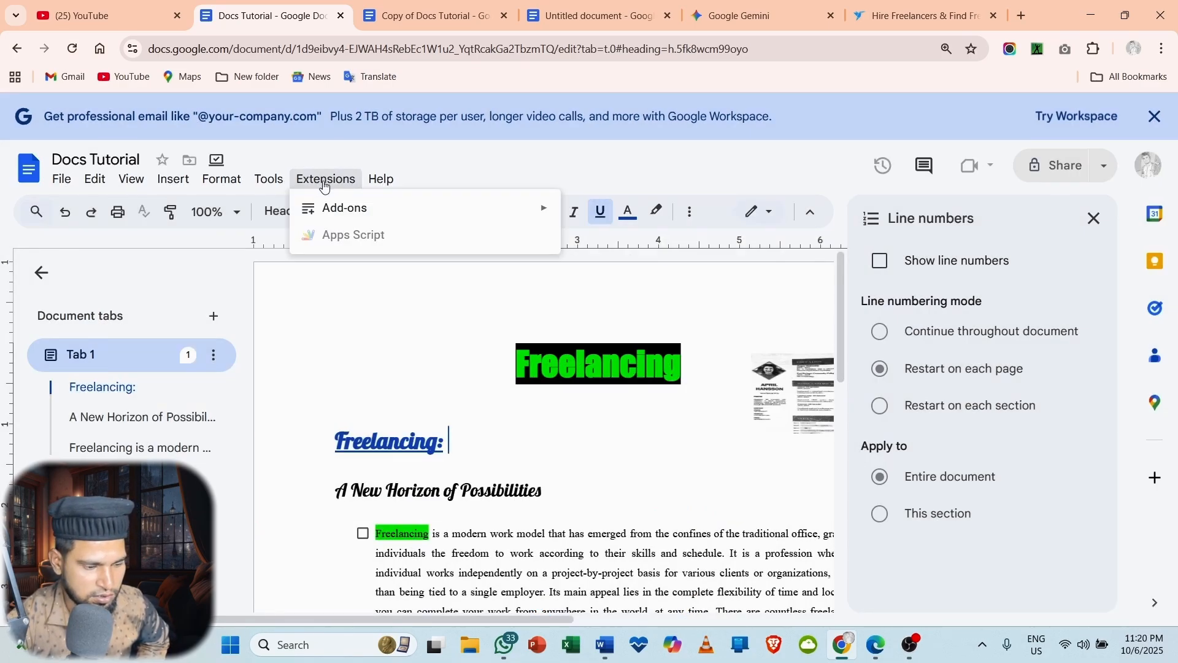
{"action": "mouse_move", "coordinate": [373, 219]}
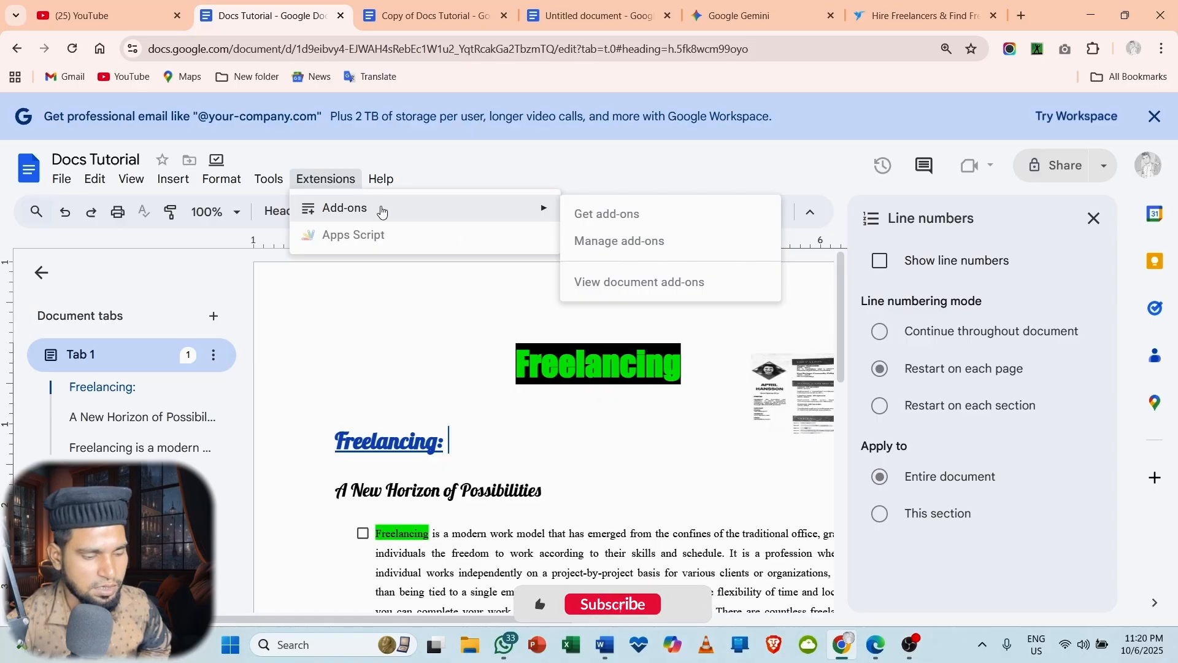
{"action": "left_click", "coordinate": [431, 174]}
{"action": "left_click", "coordinate": [1092, 218]}
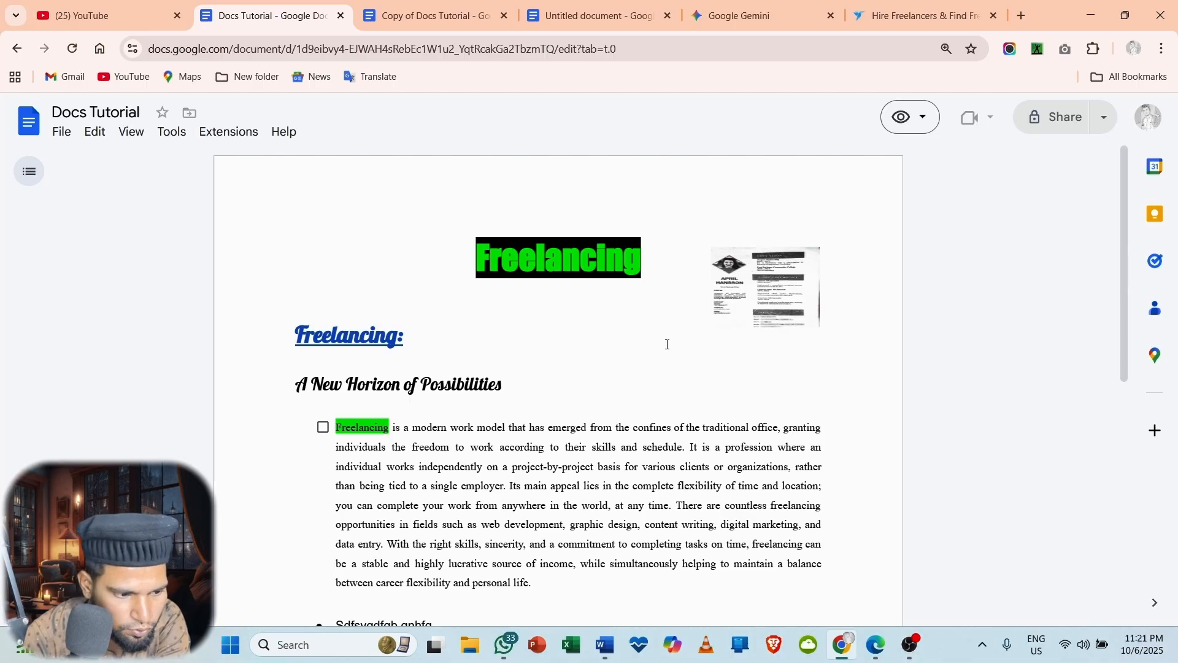
Step: Look over the document in Viewing mode and switch it to Suggesting mode
{"action": "scroll", "coordinate": [851, 231], "scroll_direction": "down", "scroll_amount": 8}
{"action": "scroll", "coordinate": [565, 334], "scroll_direction": "up", "scroll_amount": 6}
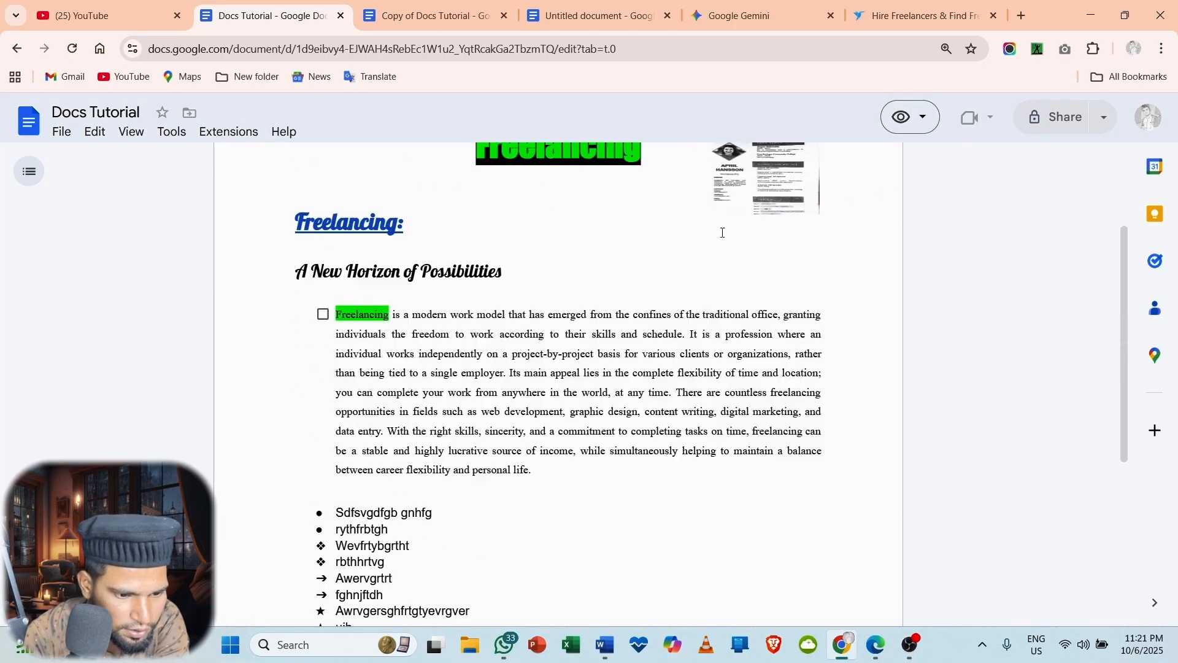
{"action": "left_click", "coordinate": [927, 125]}
{"action": "left_click", "coordinate": [915, 154]}
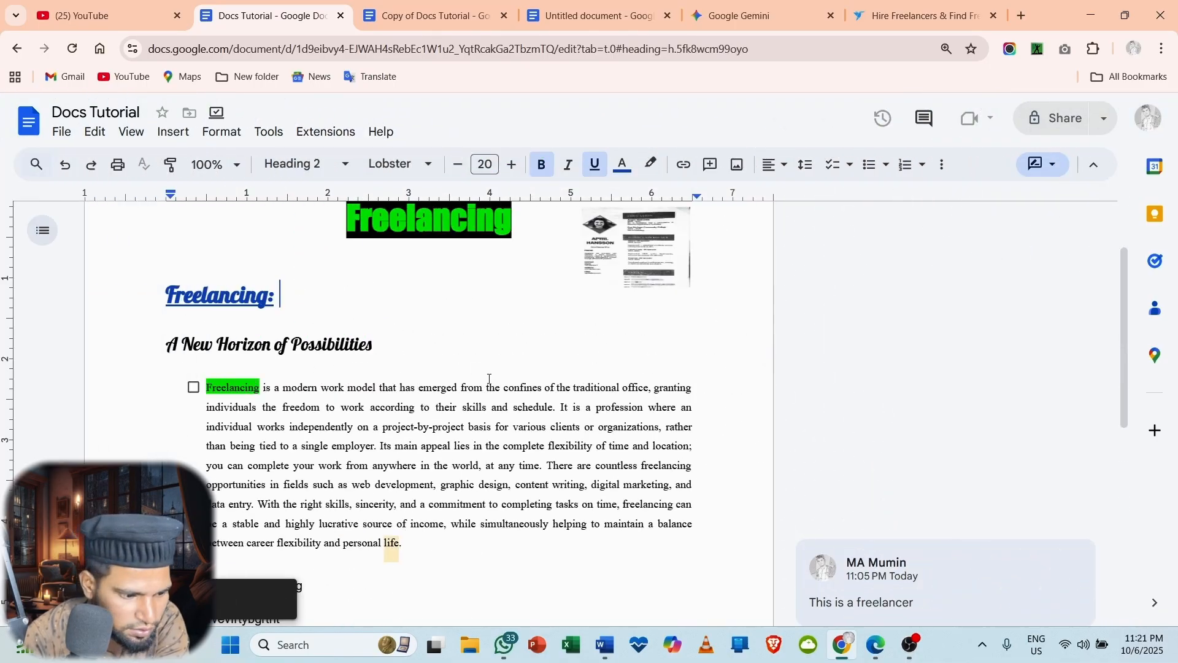
Step: Look through the document in Suggesting mode and open the comment "This is a freelancer"
{"action": "scroll", "coordinate": [496, 393], "scroll_direction": "down", "scroll_amount": 5}
{"action": "scroll", "coordinate": [496, 390], "scroll_direction": "up", "scroll_amount": 7}
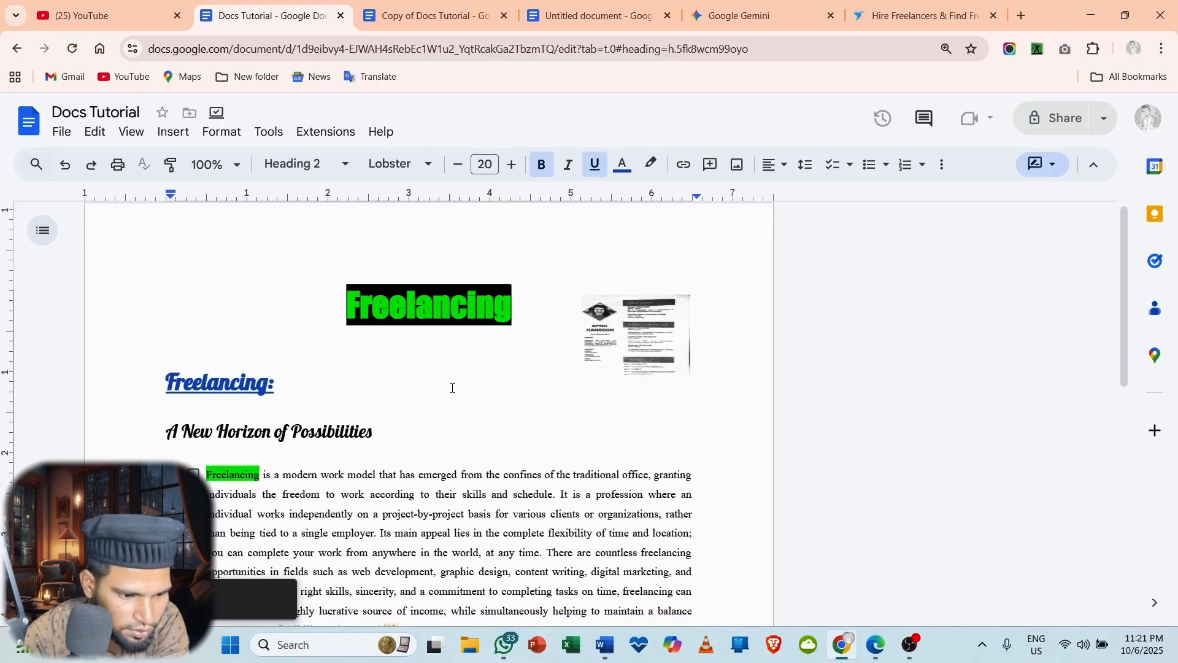
{"action": "scroll", "coordinate": [494, 389], "scroll_direction": "down", "scroll_amount": 6}
{"action": "scroll", "coordinate": [491, 391], "scroll_direction": "down", "scroll_amount": 3}
{"action": "left_click", "coordinate": [933, 316]}
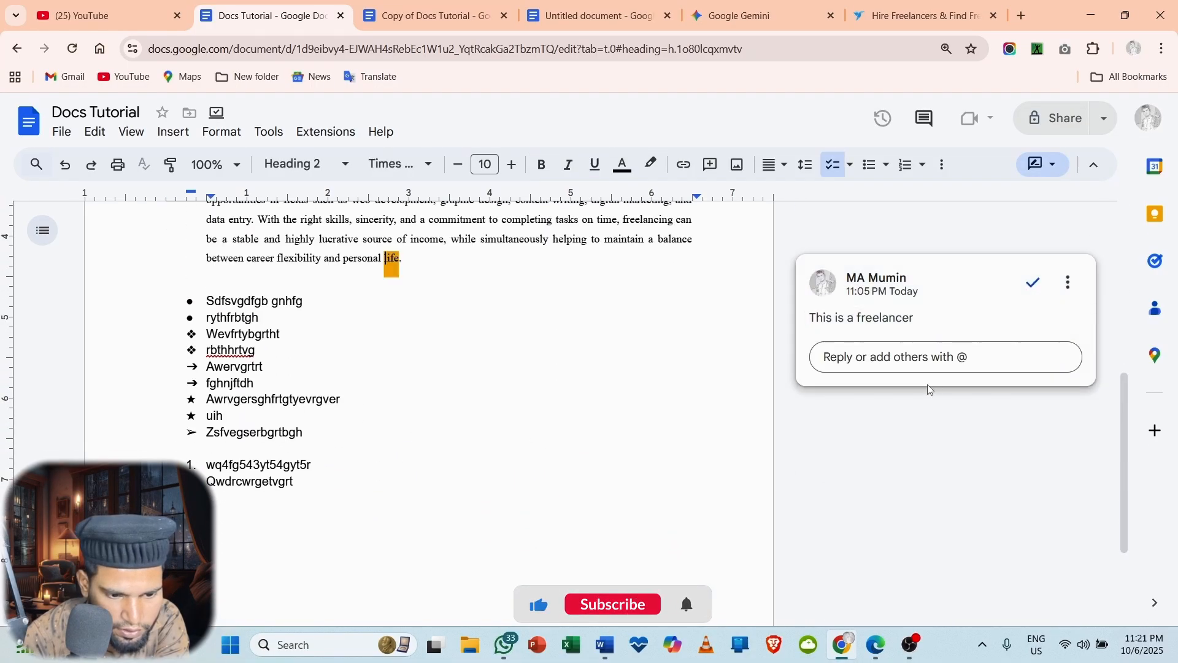
Step: Switch the document to Editing mode and add "frytbndrt" to the end of the first bullet item
{"action": "left_click", "coordinate": [1043, 164]}
{"action": "left_click", "coordinate": [908, 195]}
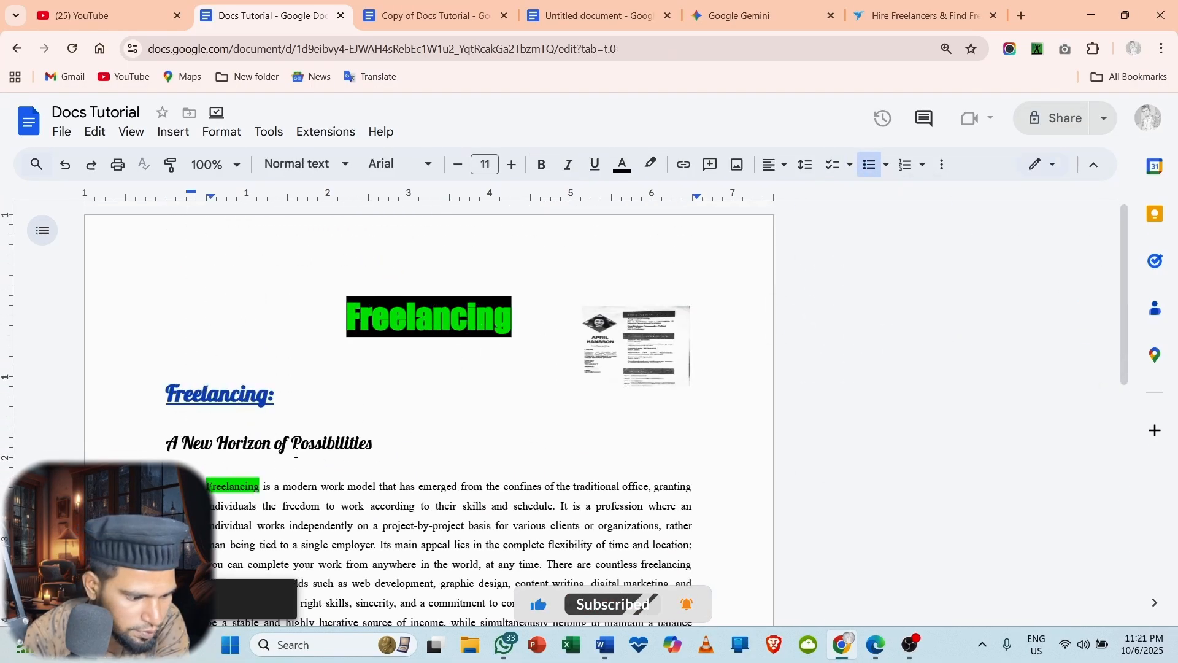
{"action": "scroll", "coordinate": [295, 453], "scroll_direction": "down", "scroll_amount": 3}
{"action": "left_click", "coordinate": [343, 334]}
{"action": "left_click", "coordinate": [351, 453]}
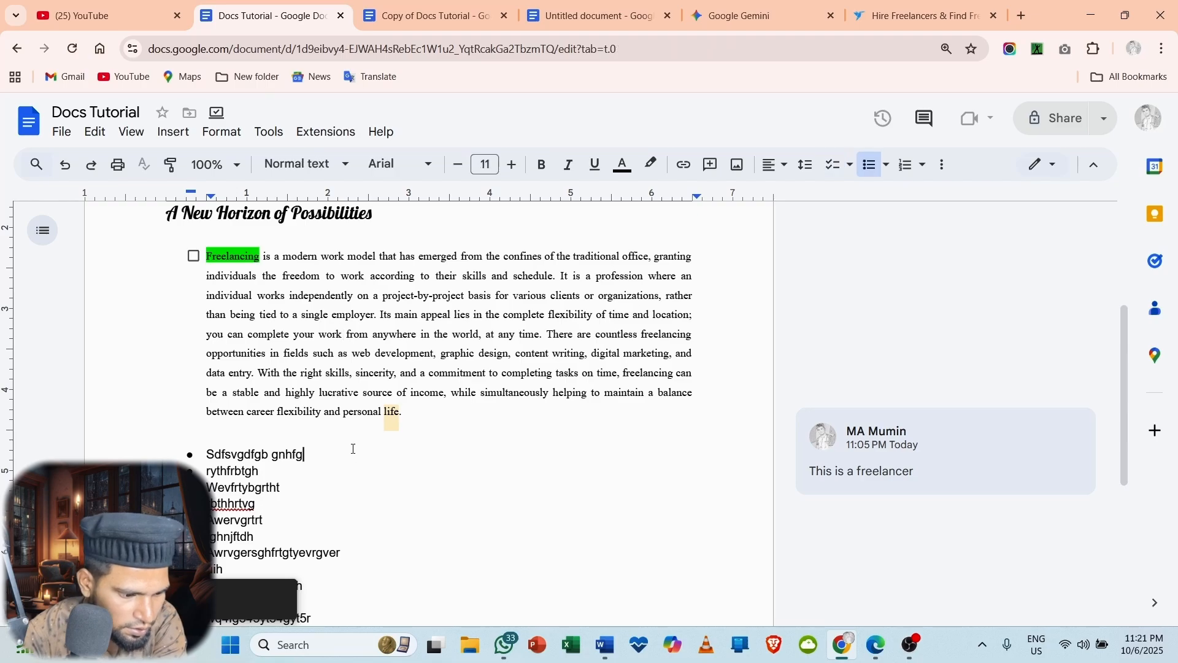
{"action": "type", "text": "frytbndrt"}
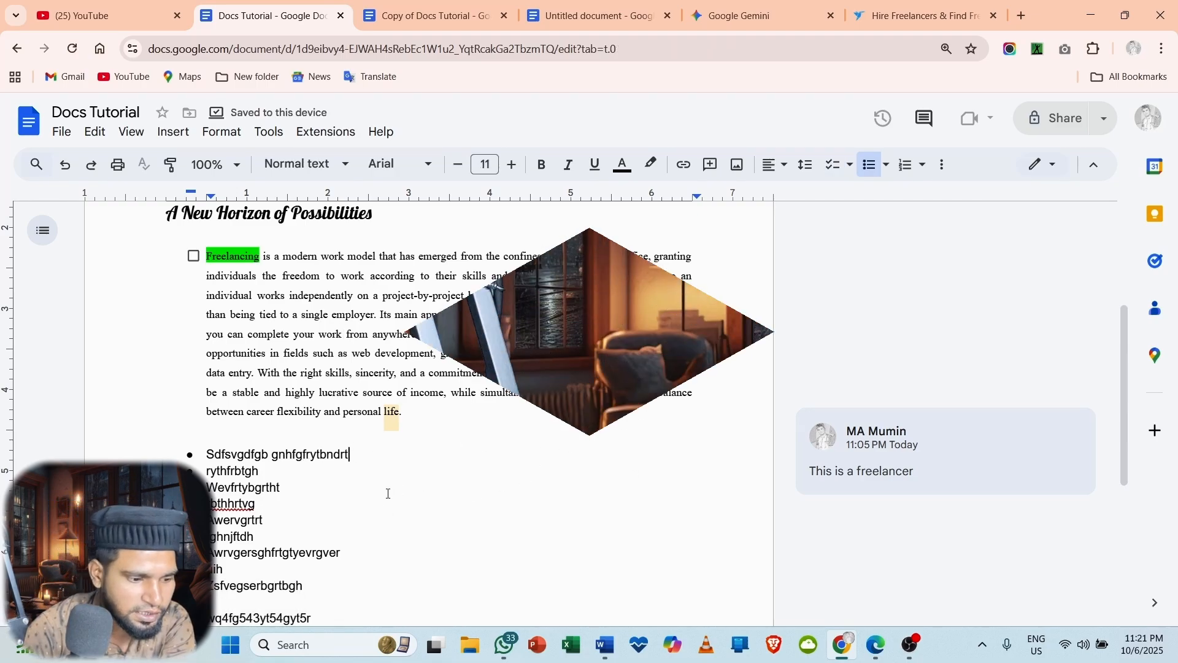